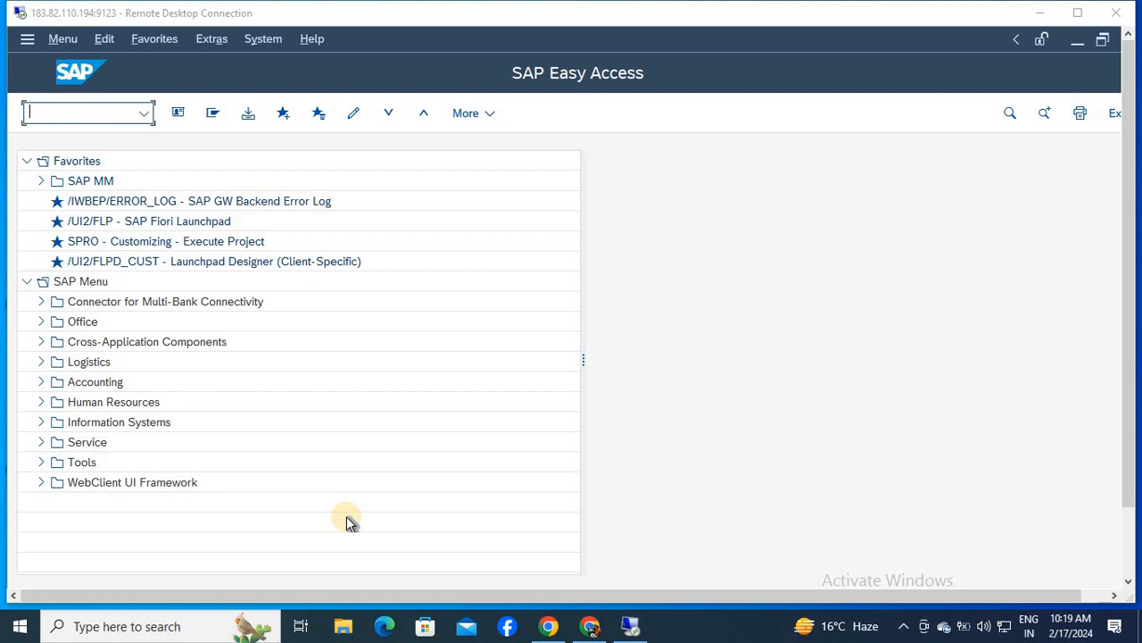
- Start transaction SM12 and search the lock table for client 800 with the user name filter cleared
{"action": "left_click", "coordinate": [82, 112]}
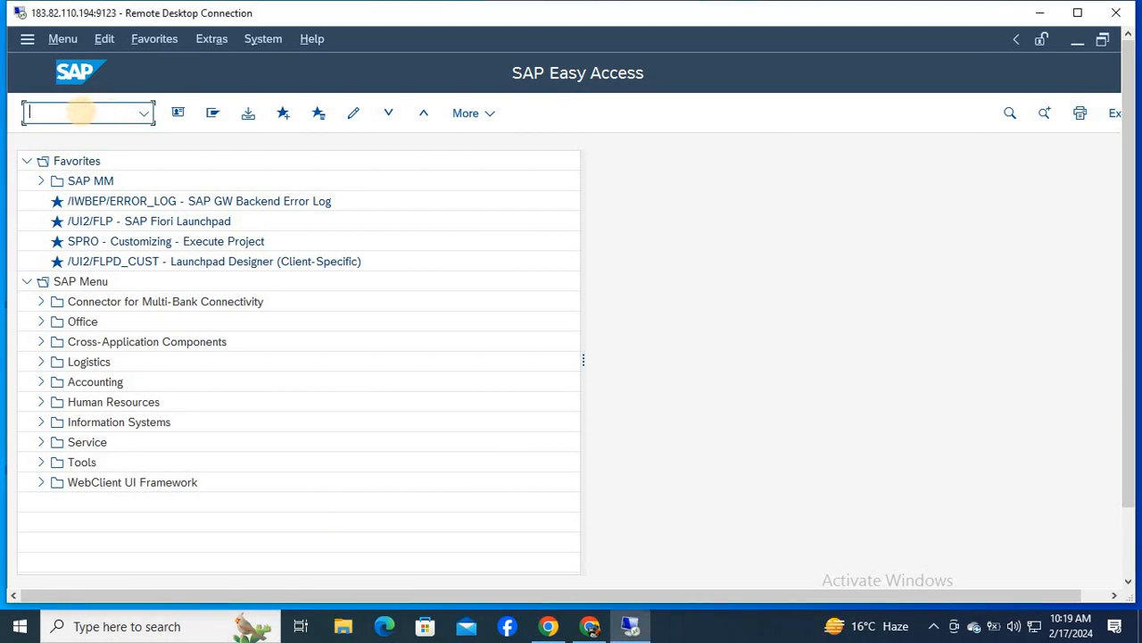
{"action": "type", "text": "SM12"}
{"action": "key", "text": "Return"}
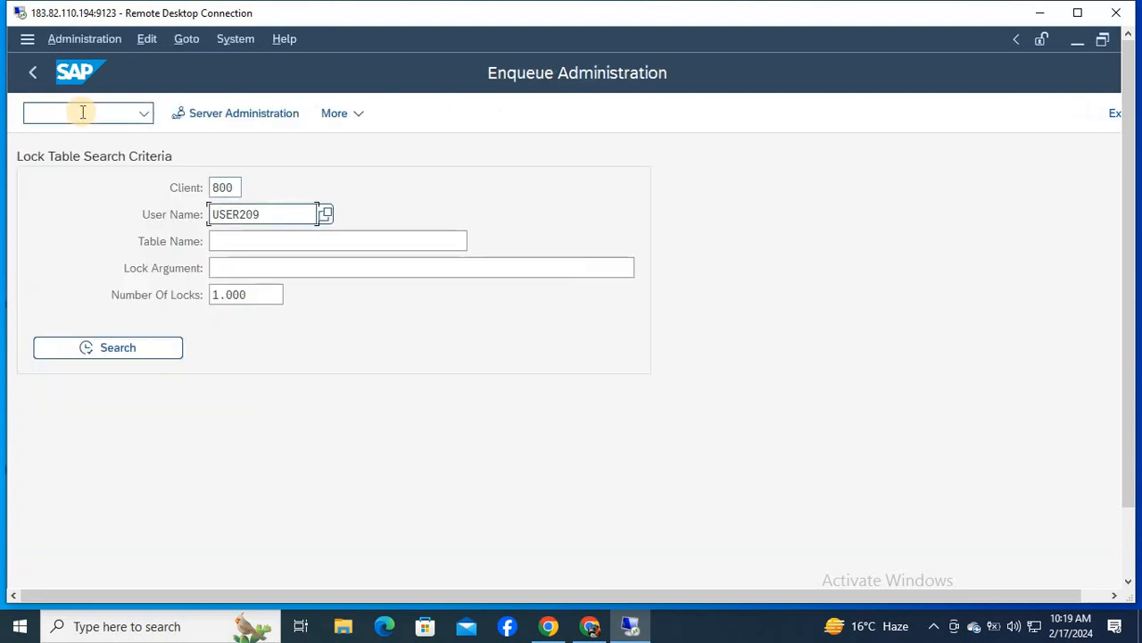
{"action": "key", "text": "Delete"}
{"action": "key", "text": "Delete"}
{"action": "key", "text": "Delete"}
{"action": "key", "text": "Delete"}
{"action": "key", "text": "Delete"}
{"action": "key", "text": "Delete"}
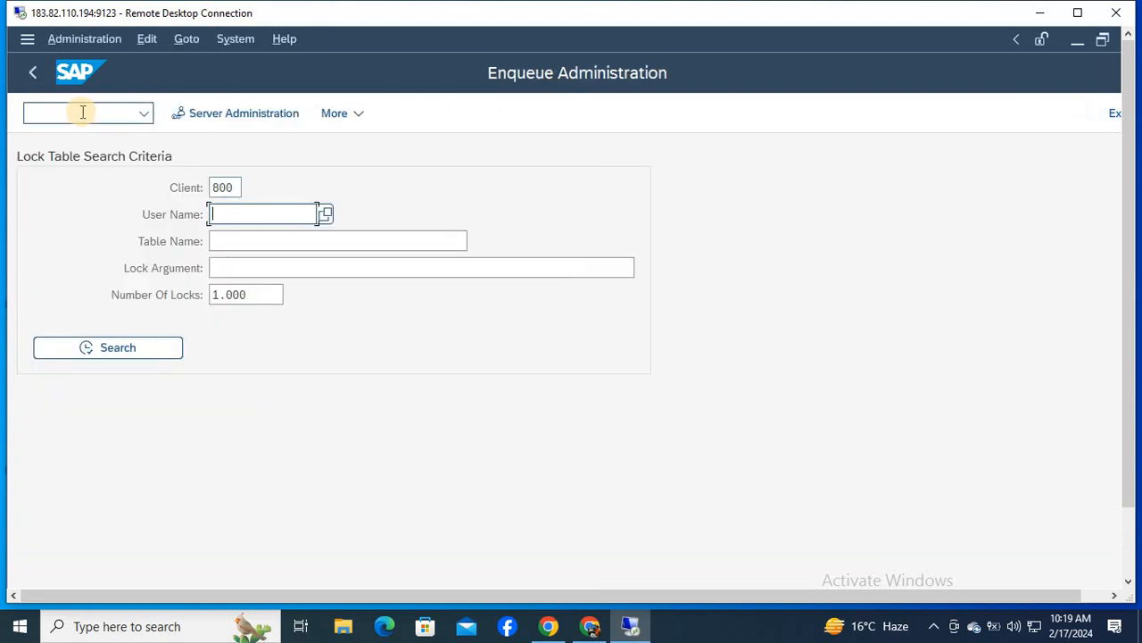
{"action": "left_click", "coordinate": [105, 347]}
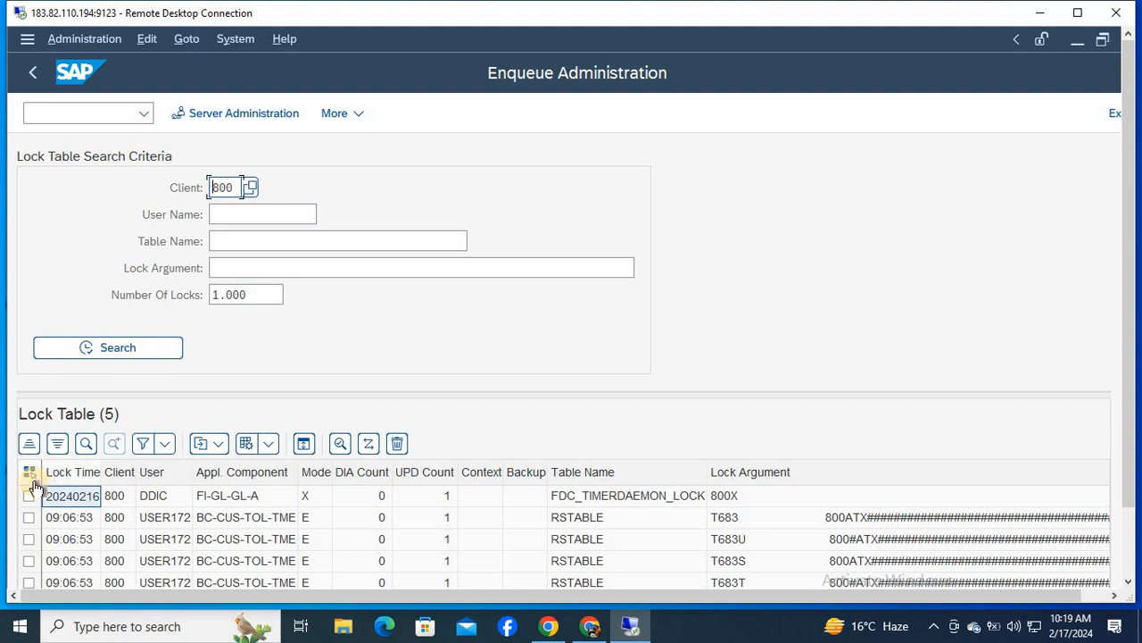
- Delete all listed lock entries and return to the SAP Easy Access screen
{"action": "left_click", "coordinate": [31, 473]}
{"action": "left_click", "coordinate": [397, 444]}
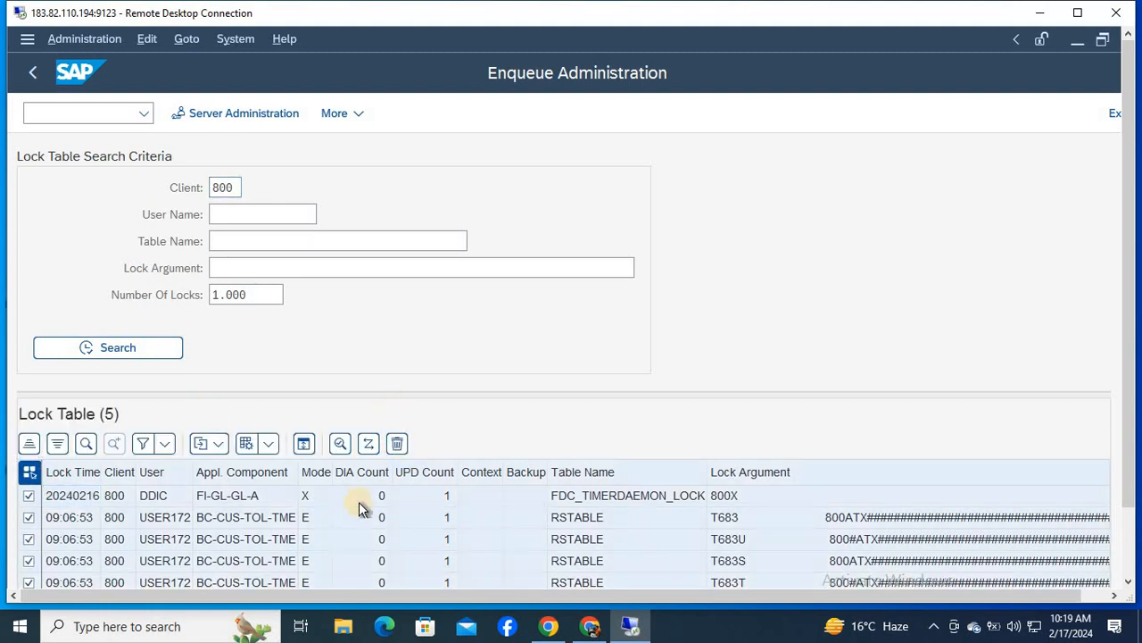
{"action": "left_click", "coordinate": [345, 521]}
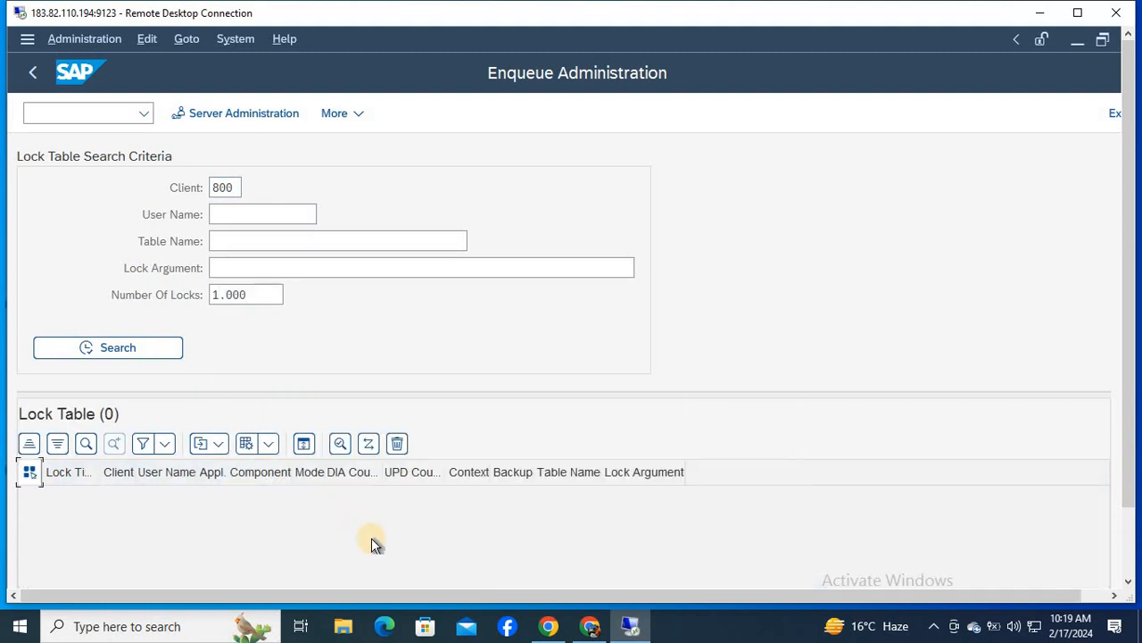
{"action": "key", "text": "F3"}
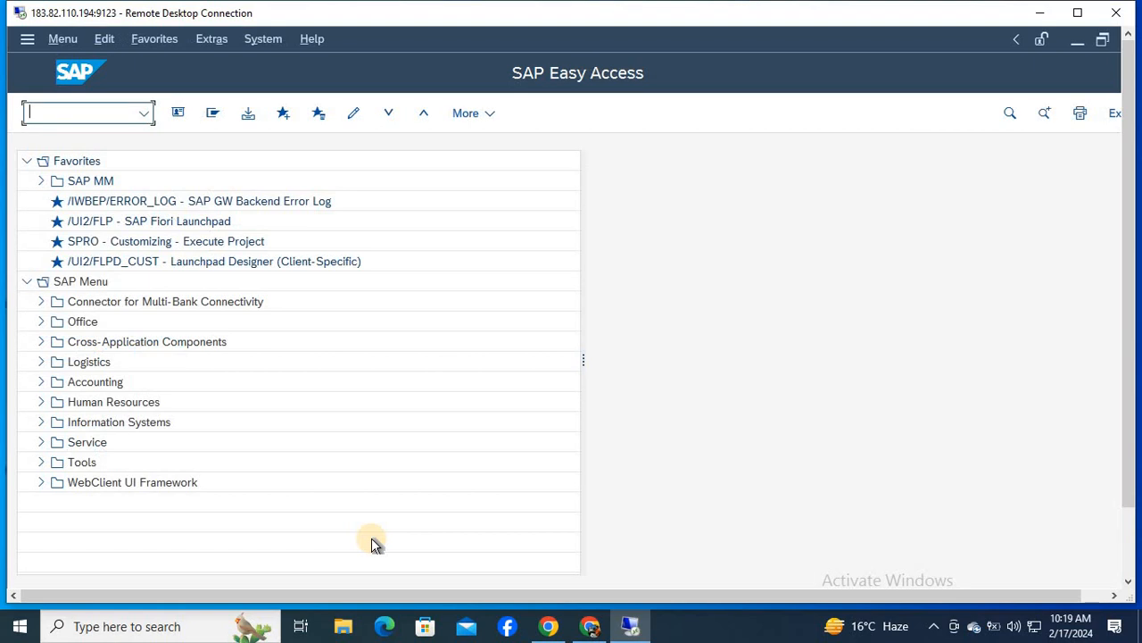
- Start transaction SPRO and display the SAP Reference IMG
{"action": "type", "text": "SPRO"}
{"action": "key", "text": "Return"}
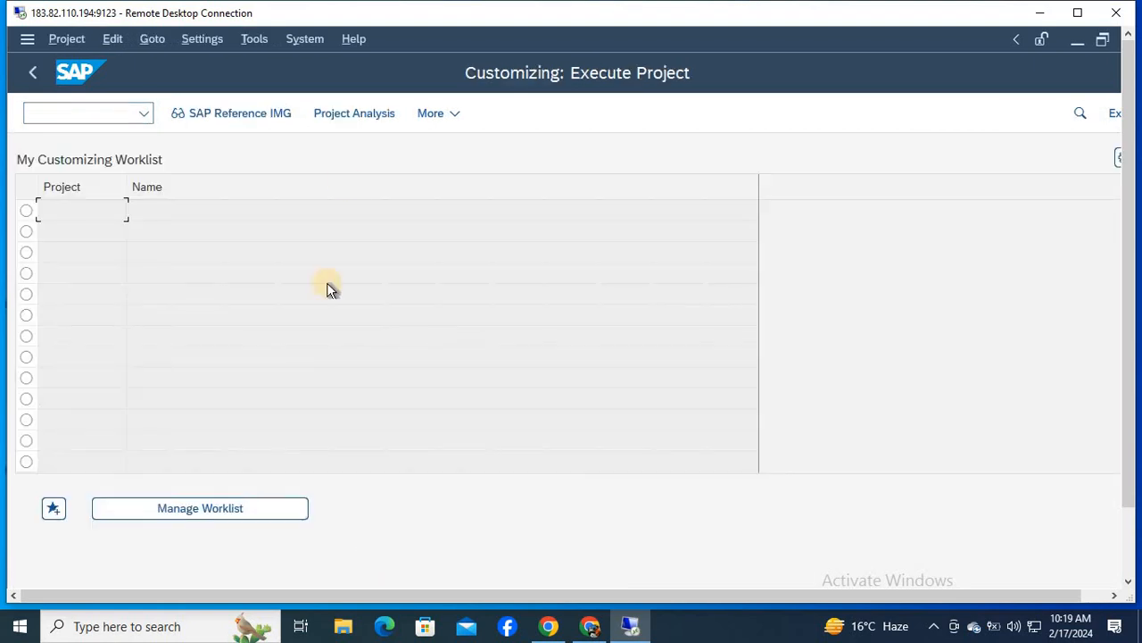
{"action": "left_click", "coordinate": [217, 112]}
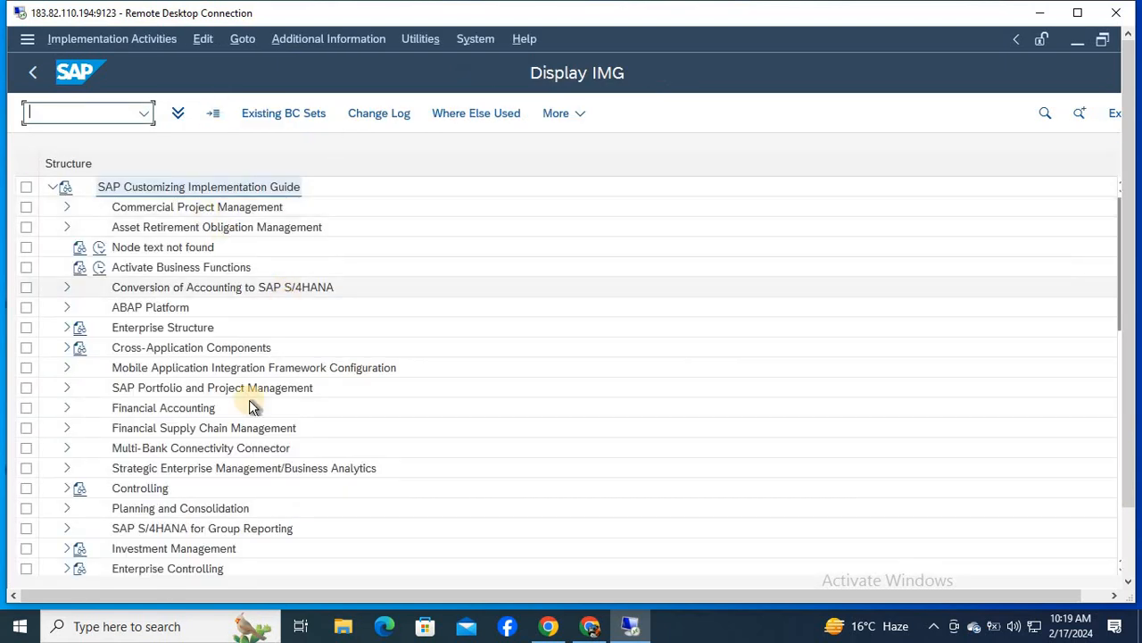
- Expand the IMG structure through Financial Accounting and Bank Accounting to Business Transactions
{"action": "left_click", "coordinate": [181, 409]}
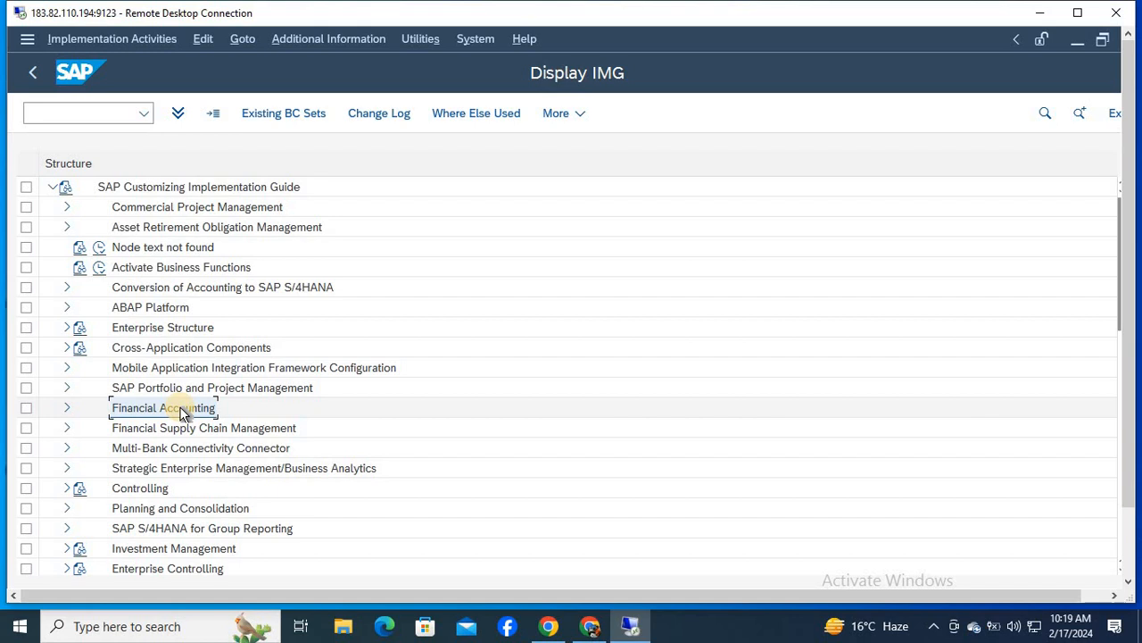
{"action": "double_click", "coordinate": [181, 410]}
{"action": "key", "text": "Down"}
{"action": "key", "text": "Down"}
{"action": "key", "text": "Down"}
{"action": "key", "text": "Down"}
{"action": "key", "text": "Down"}
{"action": "key", "text": "Down"}
{"action": "key", "text": "Down"}
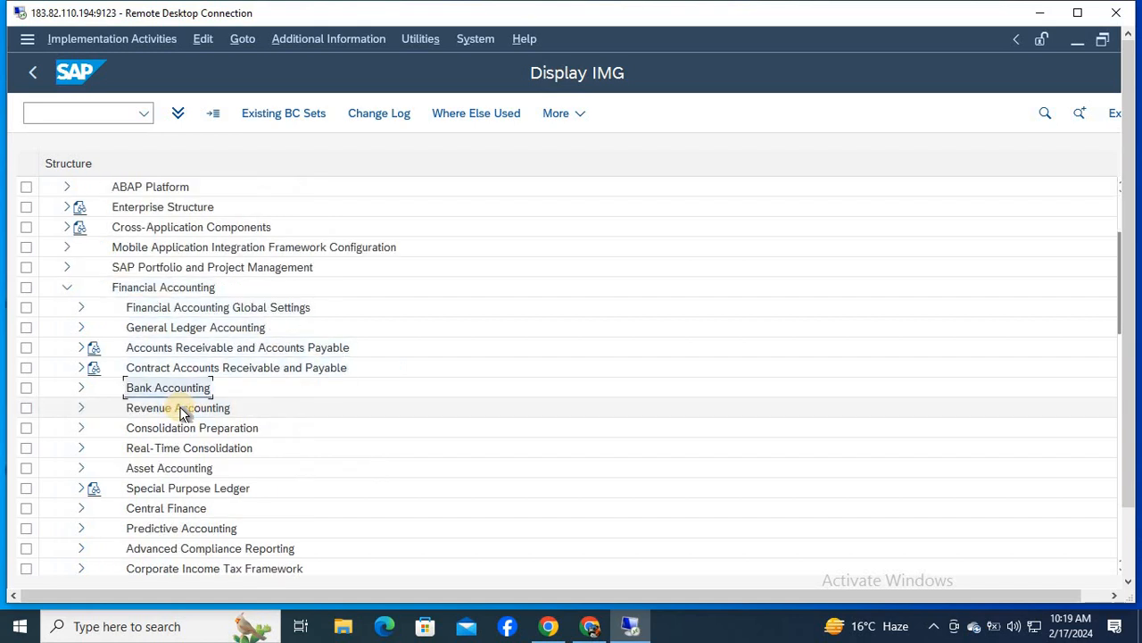
{"action": "key", "text": "Up"}
{"action": "key", "text": "Up"}
{"action": "key", "text": "Right"}
{"action": "key", "text": "Down"}
{"action": "key", "text": "Down"}
{"action": "key", "text": "Down"}
{"action": "key", "text": "Down"}
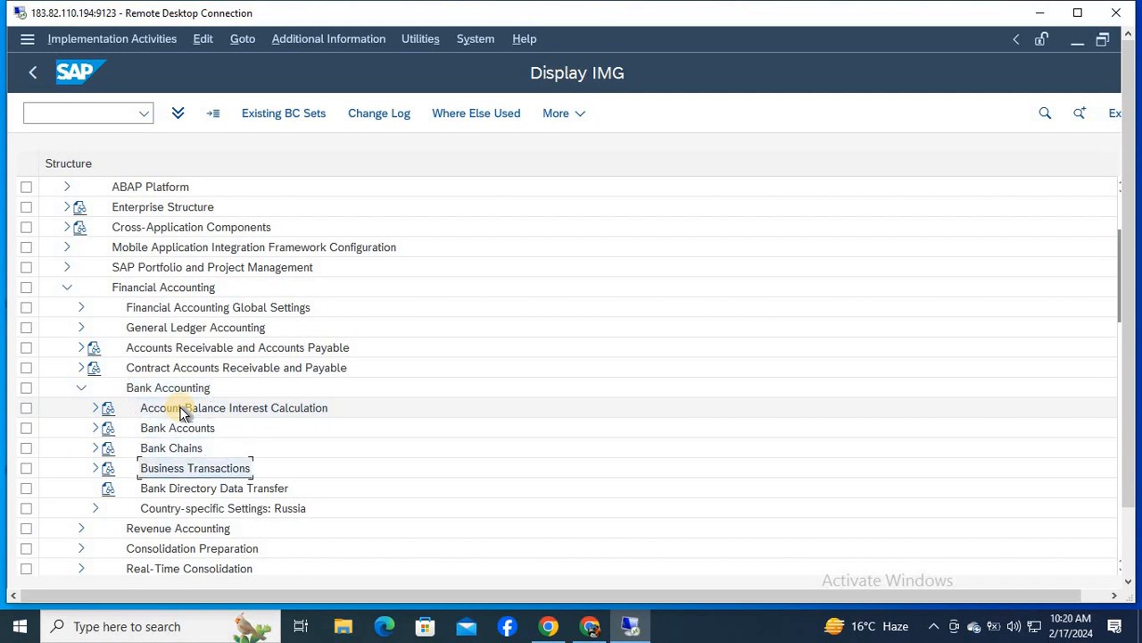
{"action": "key", "text": "Right"}
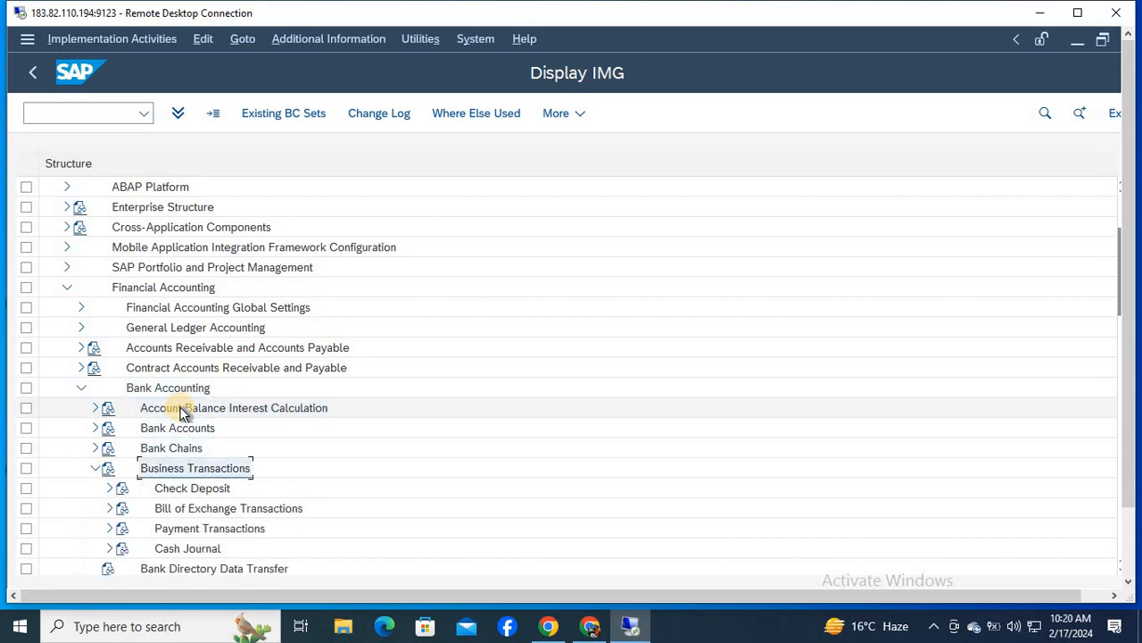
- Expand Payment Transactions and its Manual Bank Statement node under Business Transactions
{"action": "key", "text": "Down"}
{"action": "key", "text": "Down"}
{"action": "key", "text": "Down"}
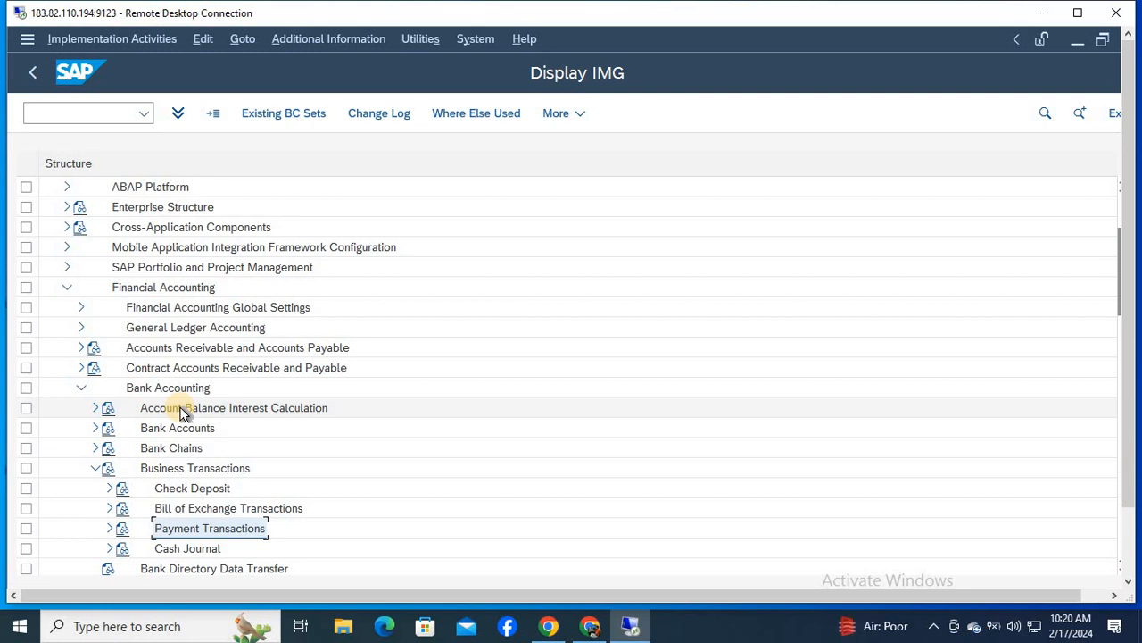
{"action": "key", "text": "Right"}
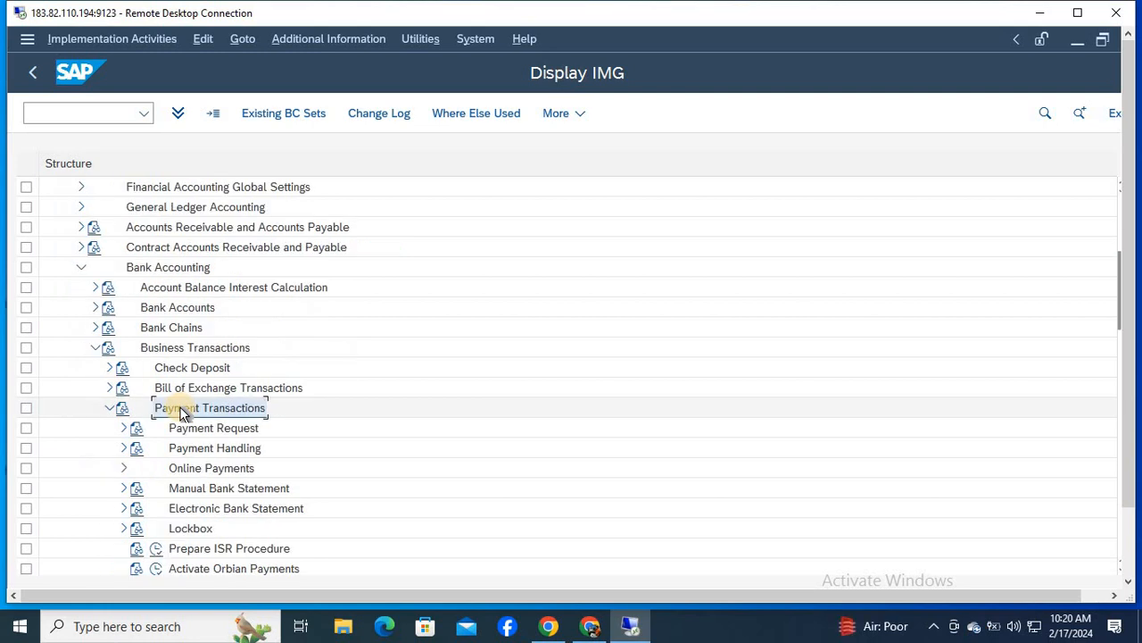
{"action": "key", "text": "Down"}
{"action": "key", "text": "Down"}
{"action": "key", "text": "Down"}
{"action": "key", "text": "Down"}
{"action": "key", "text": "Right"}
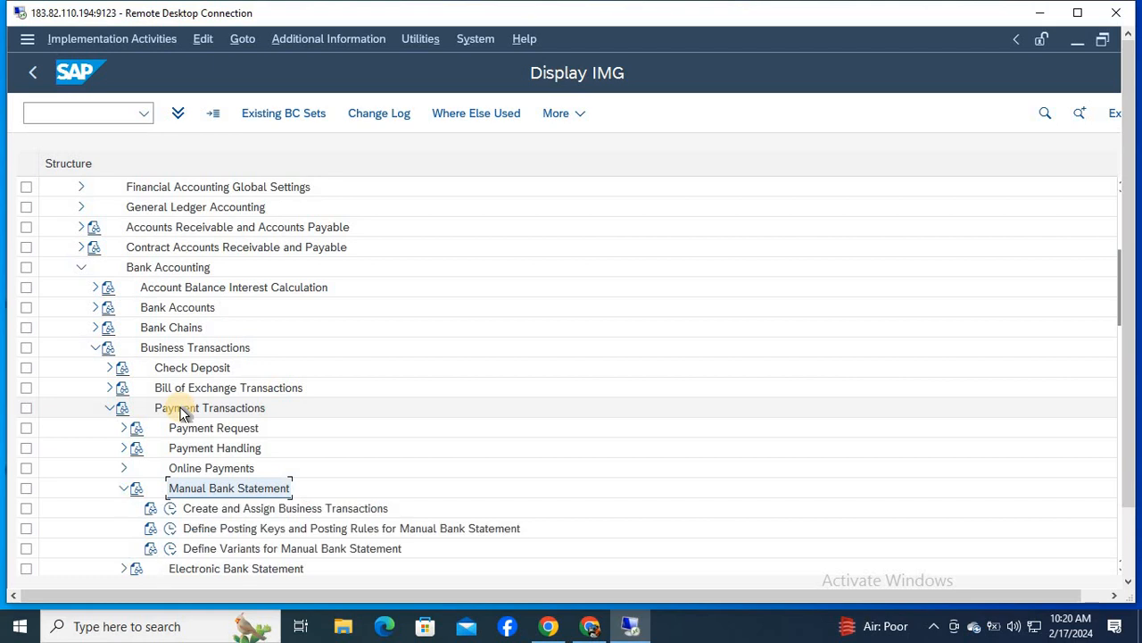
- Execute Define Posting Keys and Posting Rules for Manual Bank Statement with chart of accounts ENTR
{"action": "key", "text": "Down"}
{"action": "key", "text": "Down"}
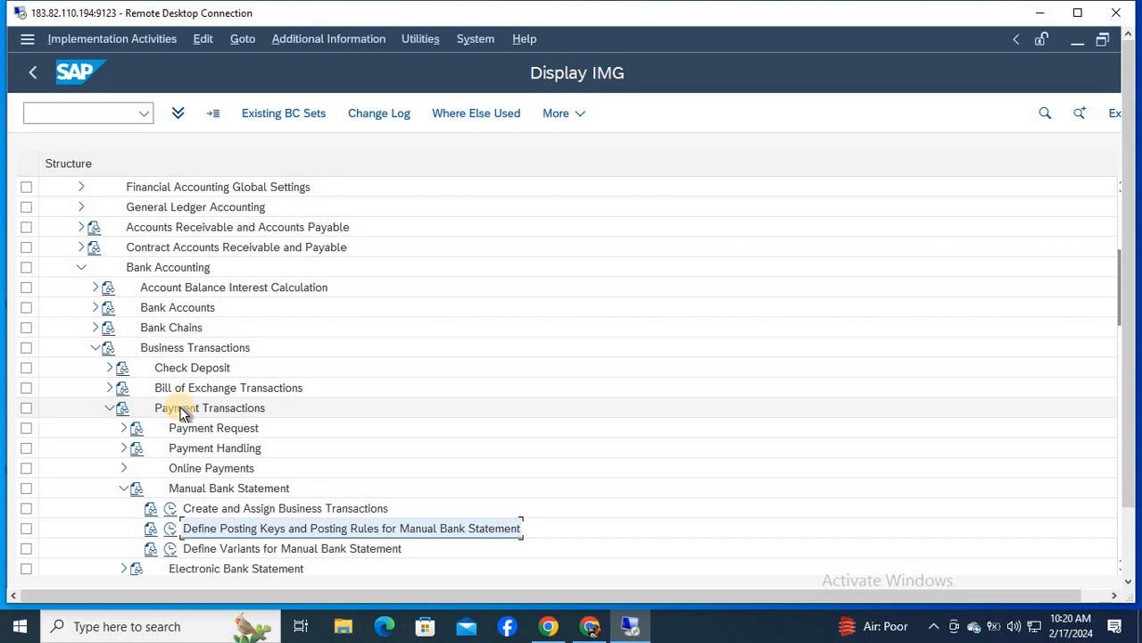
{"action": "left_click", "coordinate": [169, 528]}
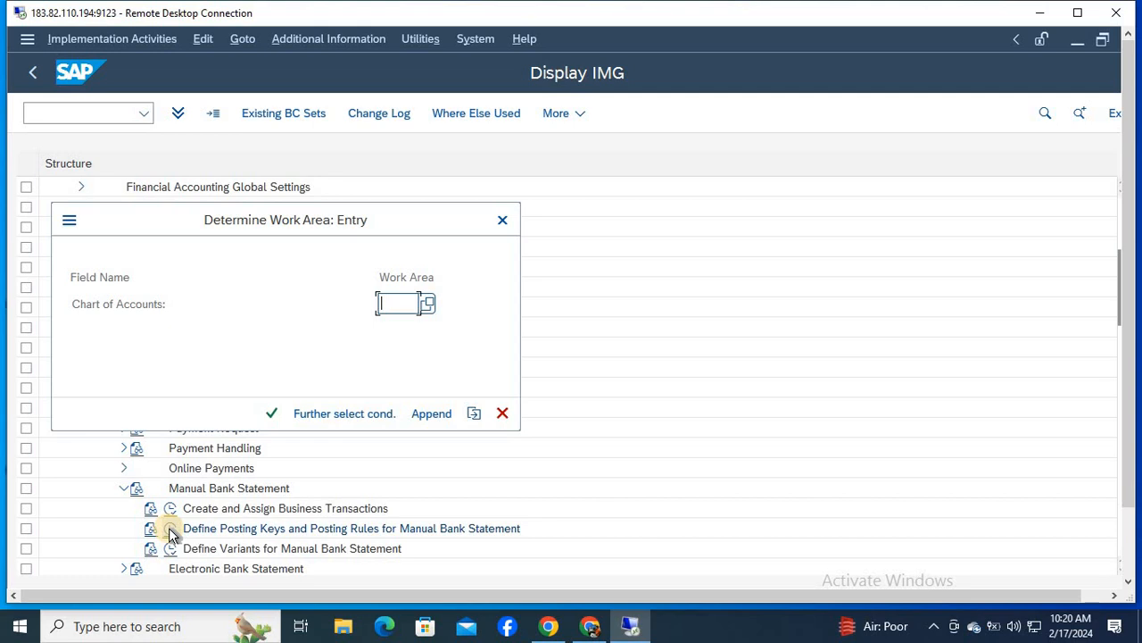
{"action": "type", "text": "ENTR"}
{"action": "key", "text": "Return"}
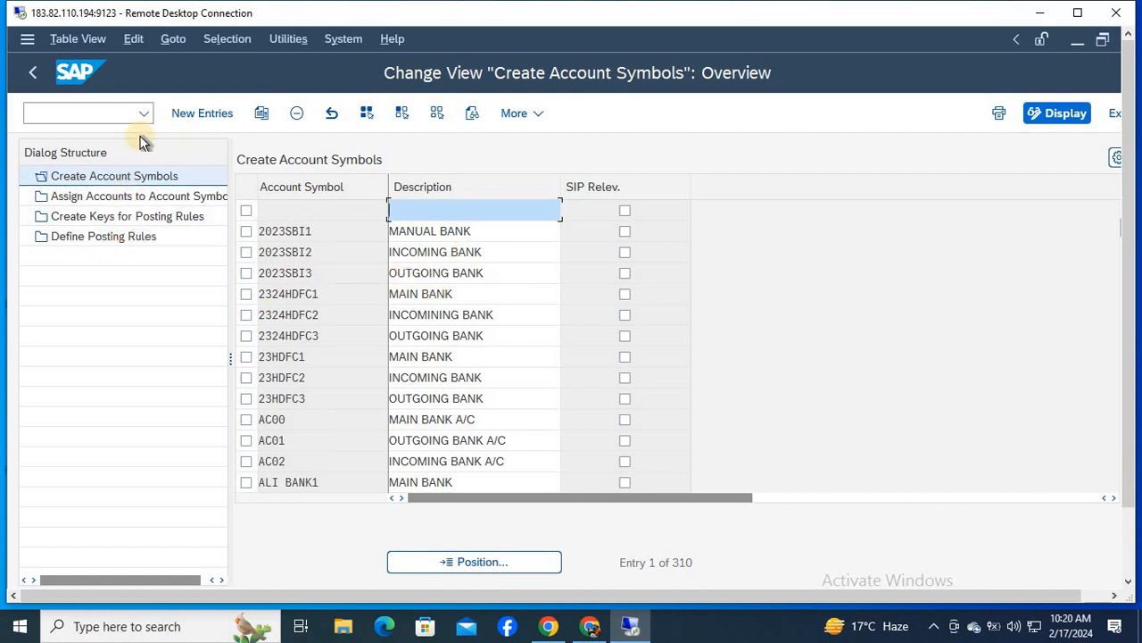
- Add new account symbol entries ENTRSBI1, ENTRSBI2 and ENTRSBI3
{"action": "left_click", "coordinate": [198, 114]}
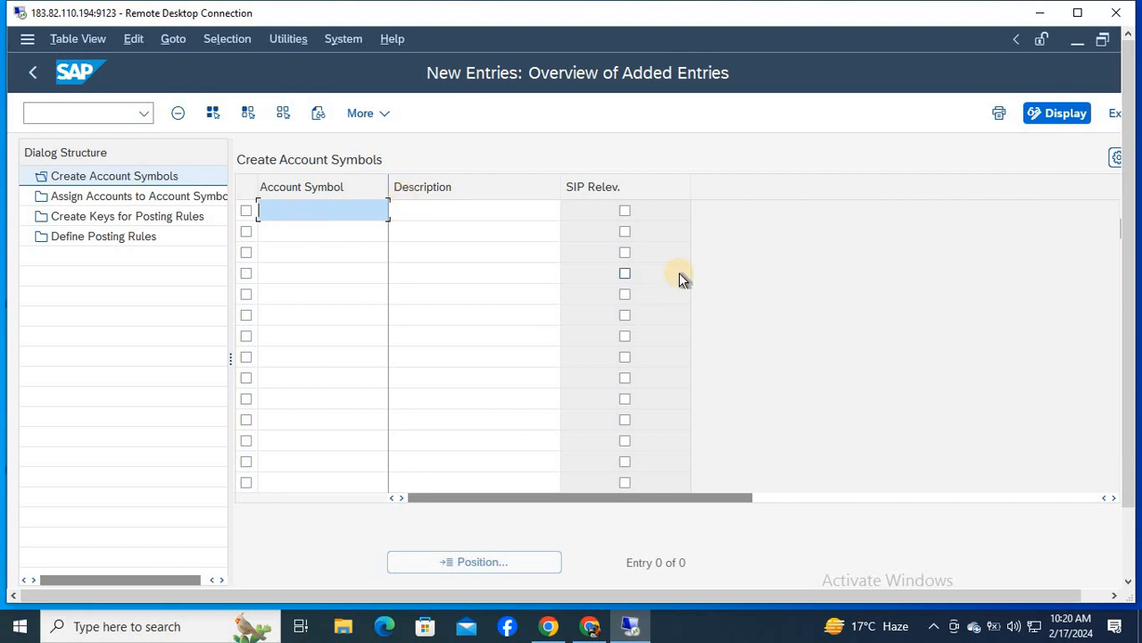
{"action": "type", "text": "ENTRSBI1"}
{"action": "key", "text": "Down"}
{"action": "type", "text": "ENTR"}
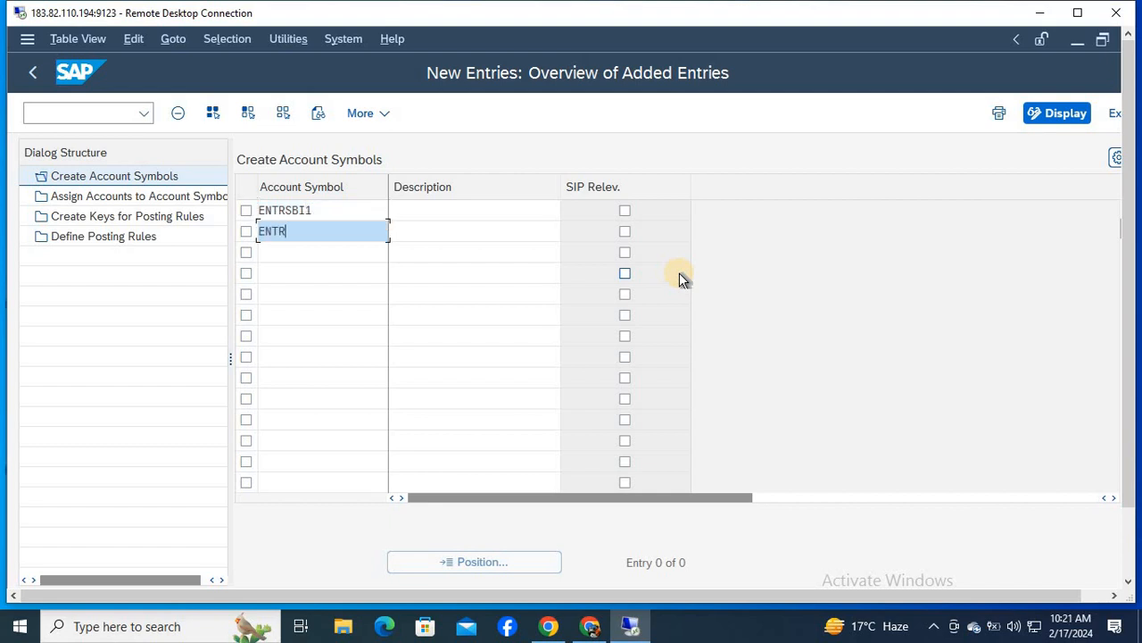
{"action": "type", "text": "SBI2"}
{"action": "key", "text": "Down"}
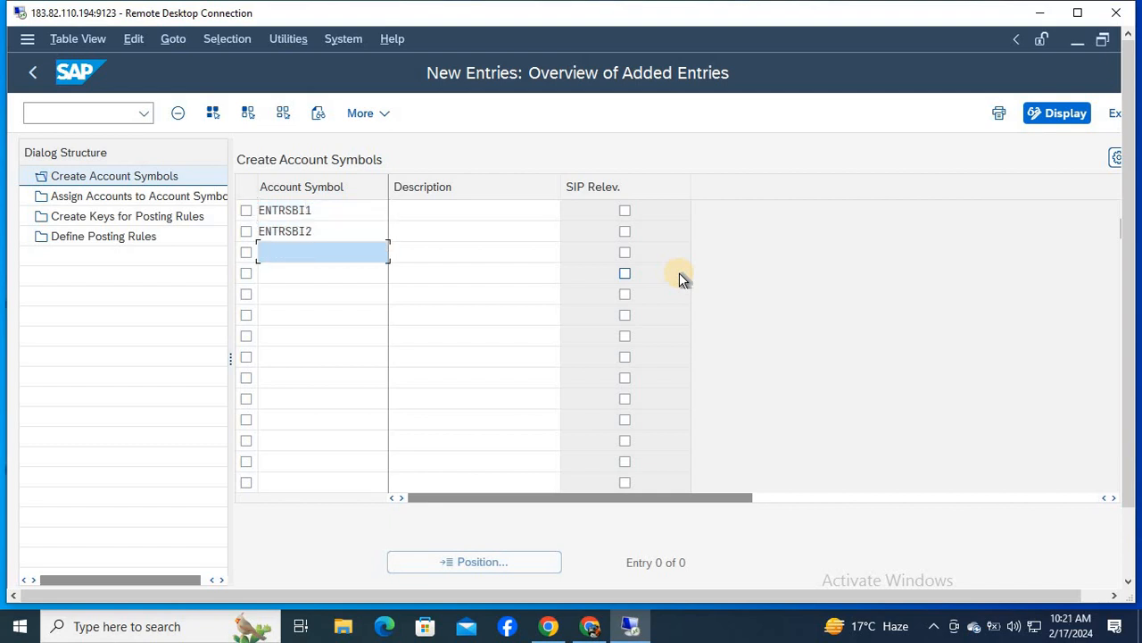
{"action": "type", "text": "ENTRSBI3"}
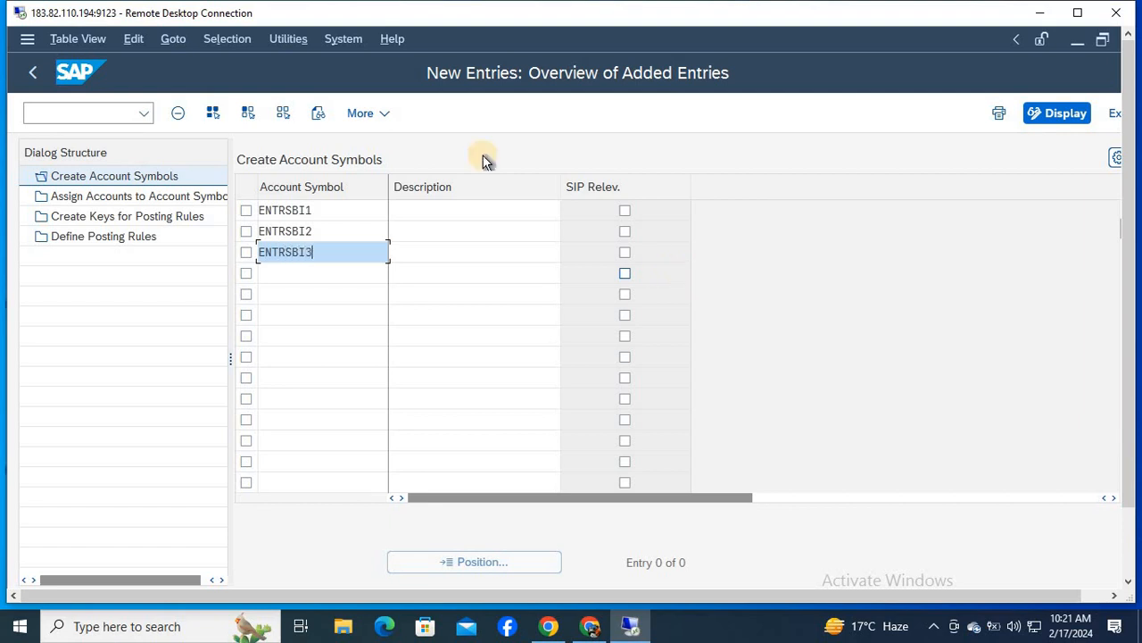
- Describe the three account symbols, in order, as MAIN BANK, INCOMING BANK and OUTGOING BANK
{"action": "left_click", "coordinate": [434, 211]}
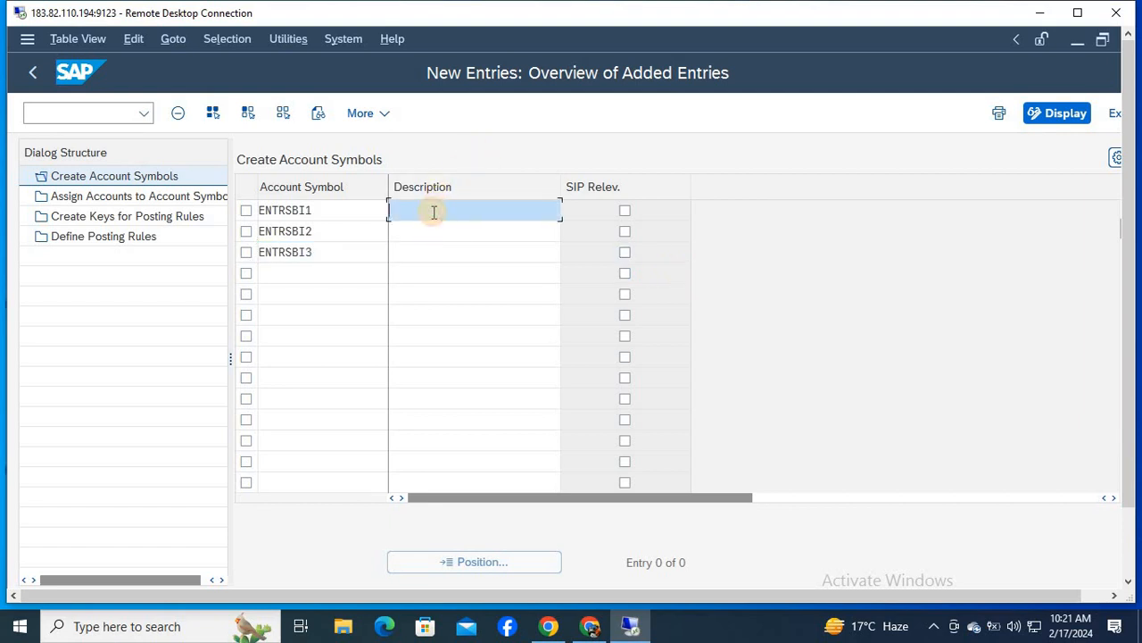
{"action": "type", "text": "MAIN BANK"}
{"action": "key", "text": "Down"}
{"action": "type", "text": "INC"}
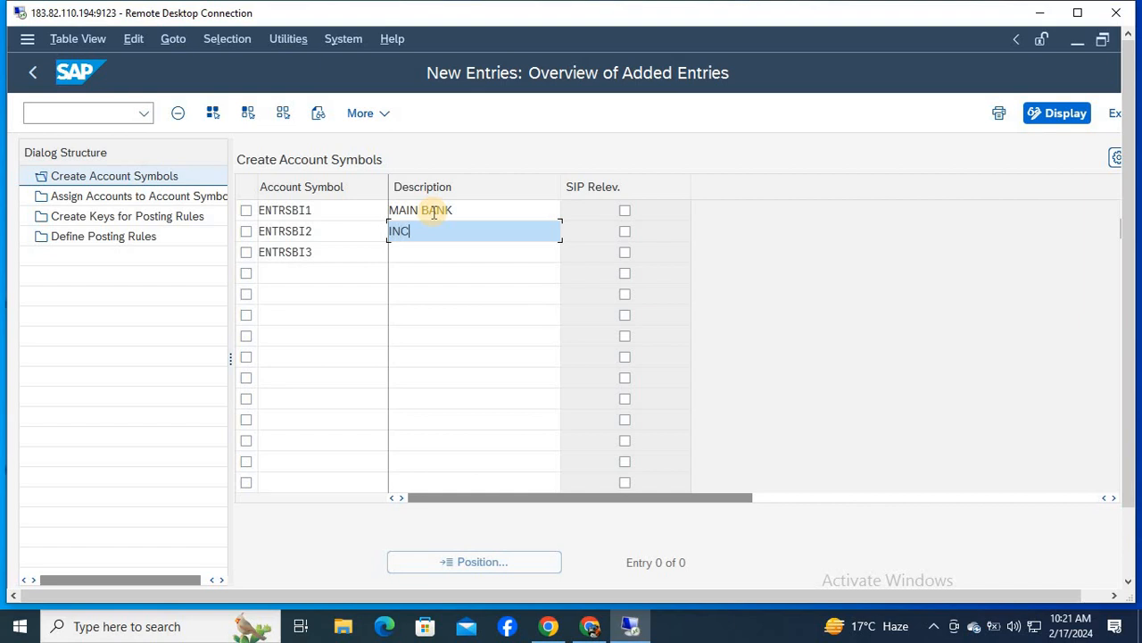
{"action": "type", "text": "OMING BANK"}
{"action": "key", "text": "Down"}
{"action": "type", "text": "O"}
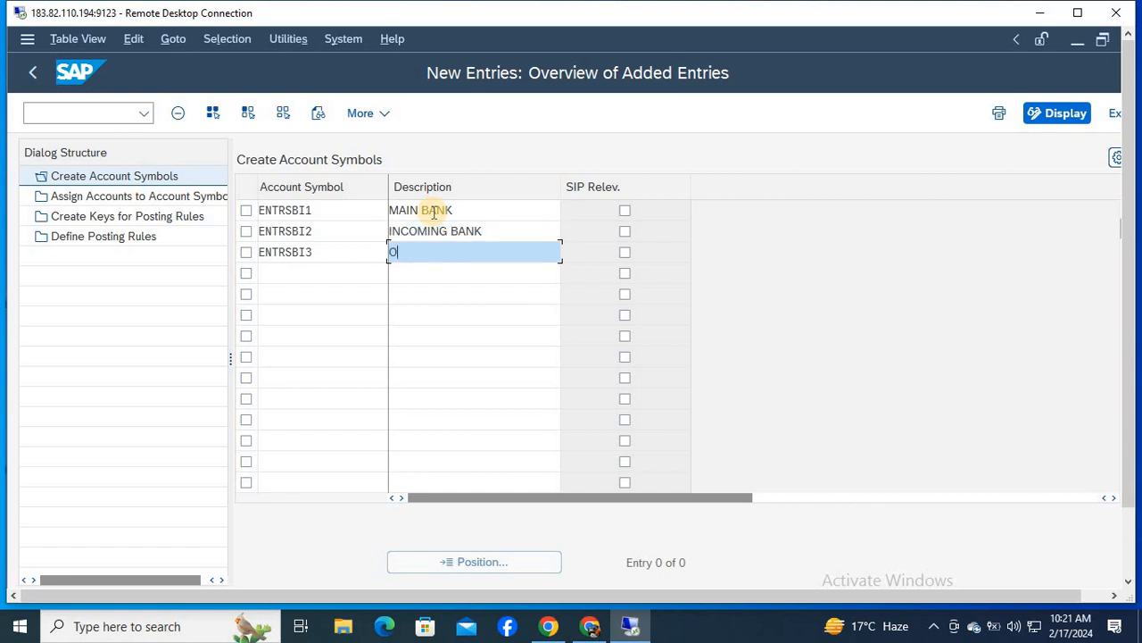
{"action": "type", "text": "UTGOING BANK"}
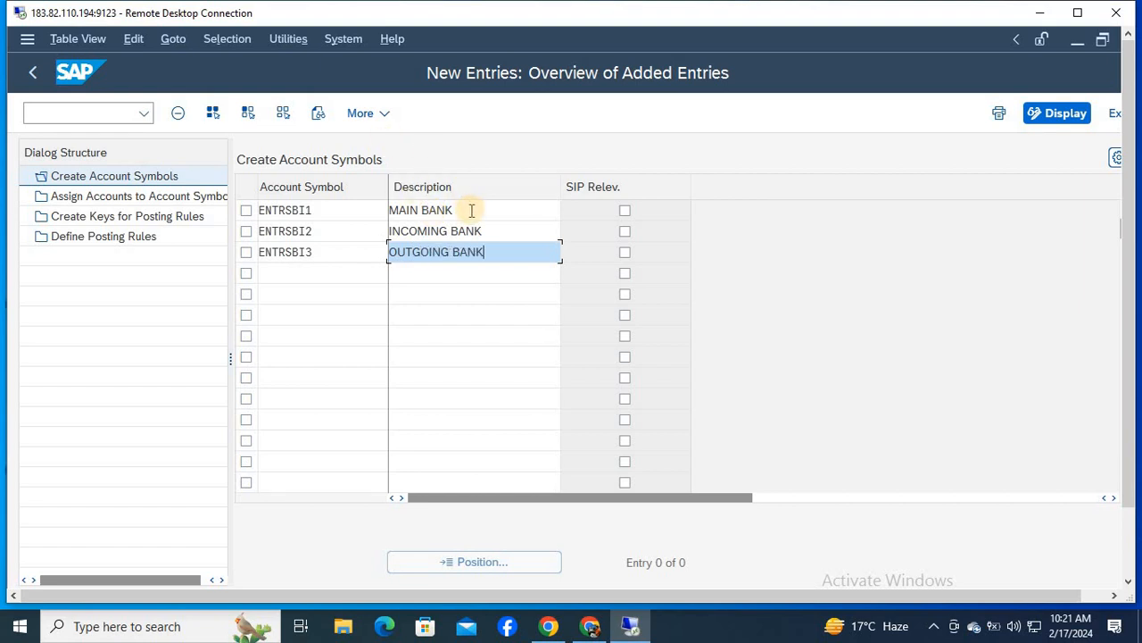
{"action": "left_click", "coordinate": [469, 209]}
{"action": "key", "text": "Down"}
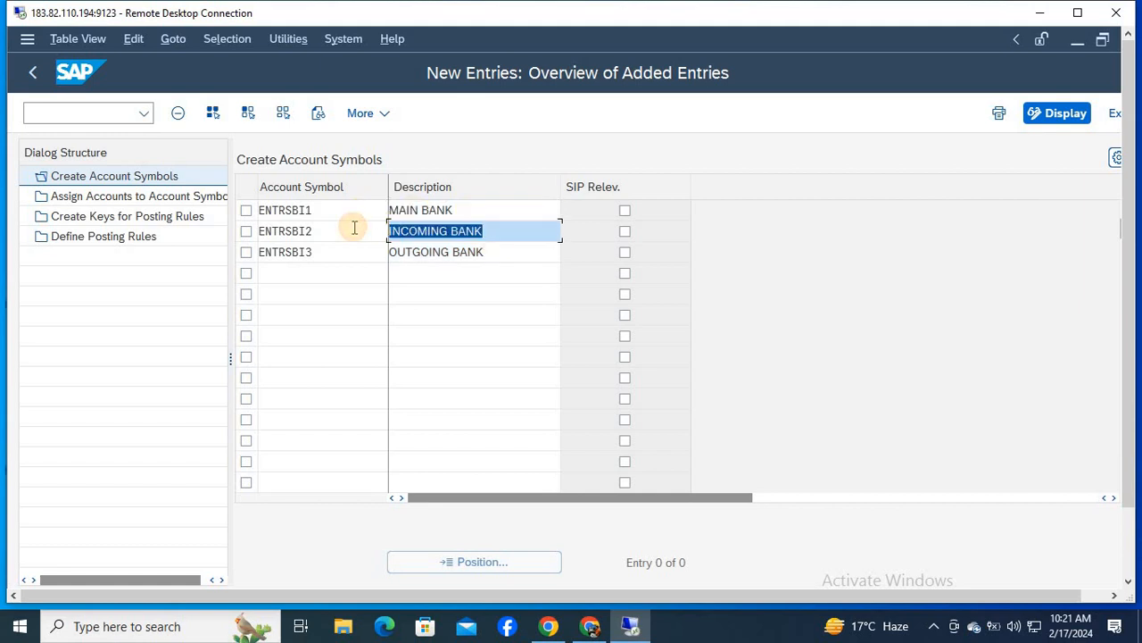
{"action": "left_click", "coordinate": [492, 258]}
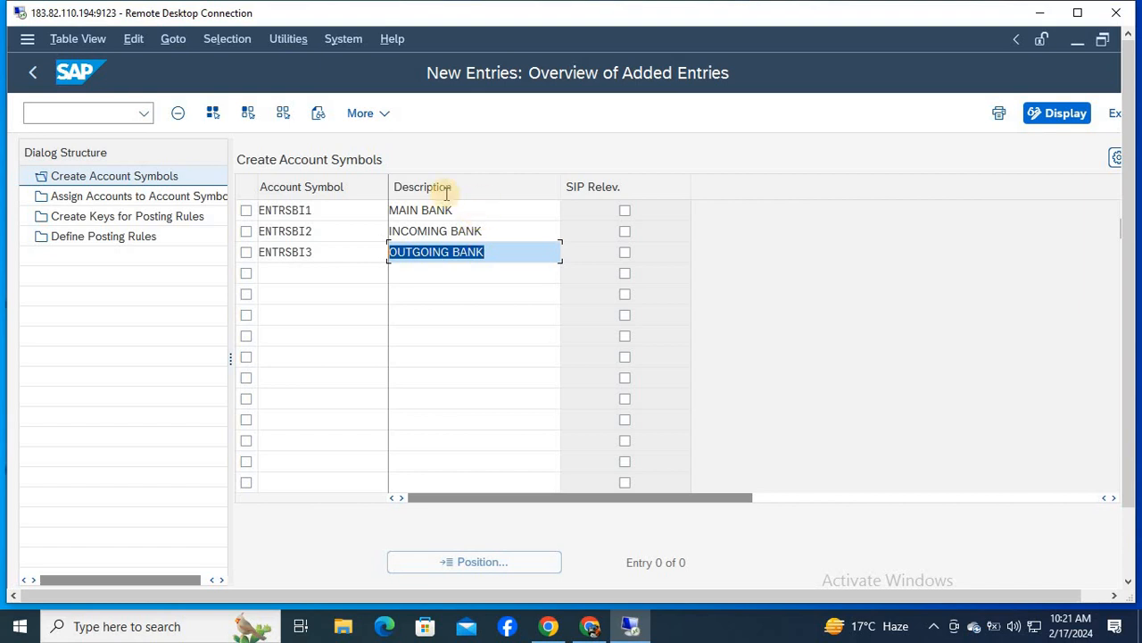
- Maximize the remote desktop window and save the new account symbols
{"action": "left_click", "coordinate": [1077, 13]}
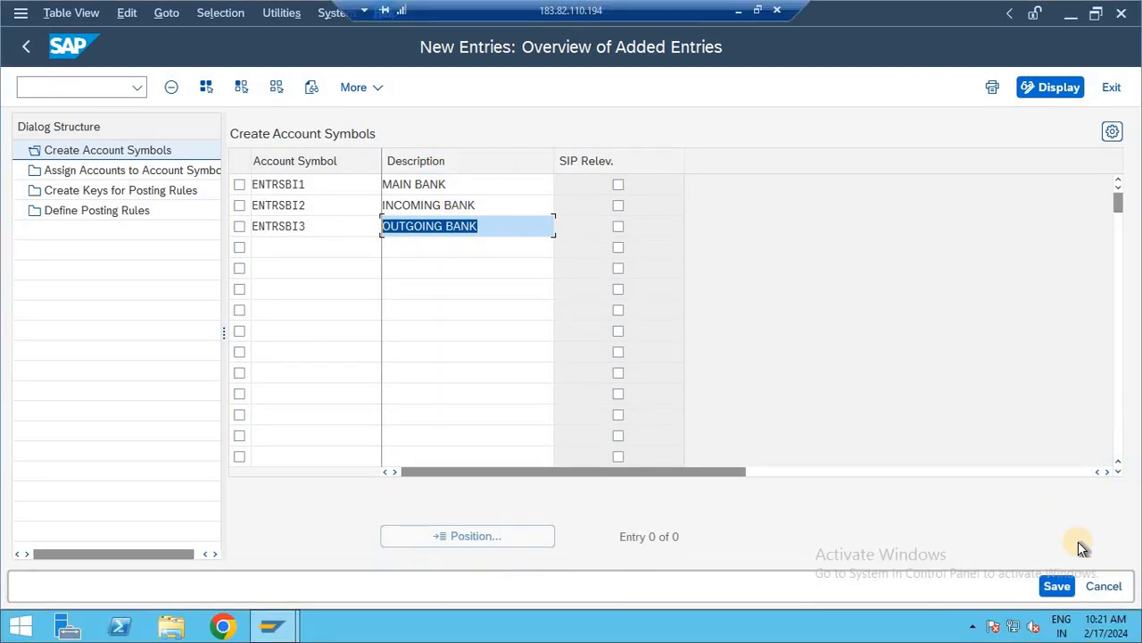
{"action": "left_click", "coordinate": [1052, 587]}
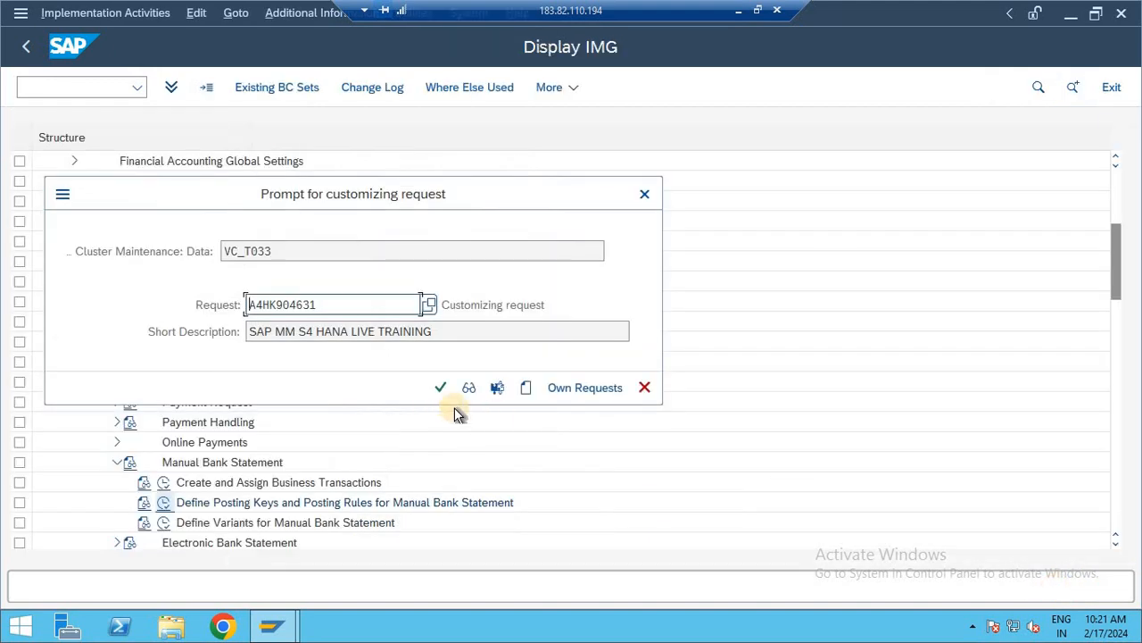
{"action": "left_click", "coordinate": [439, 387]}
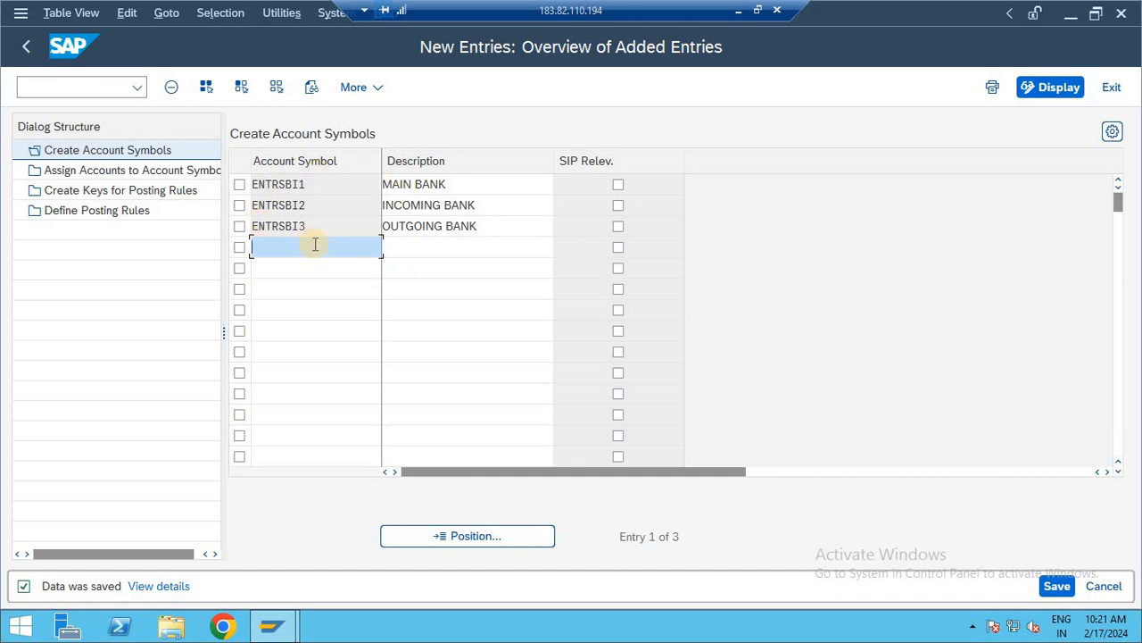
{"action": "left_click", "coordinate": [459, 185]}
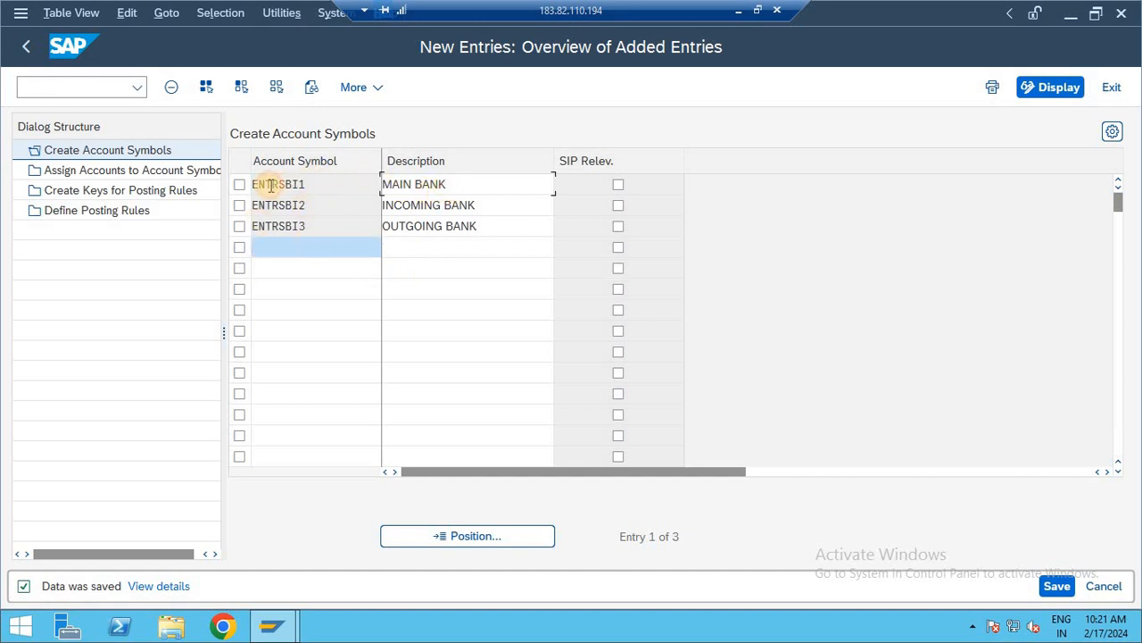
{"action": "left_click", "coordinate": [471, 207]}
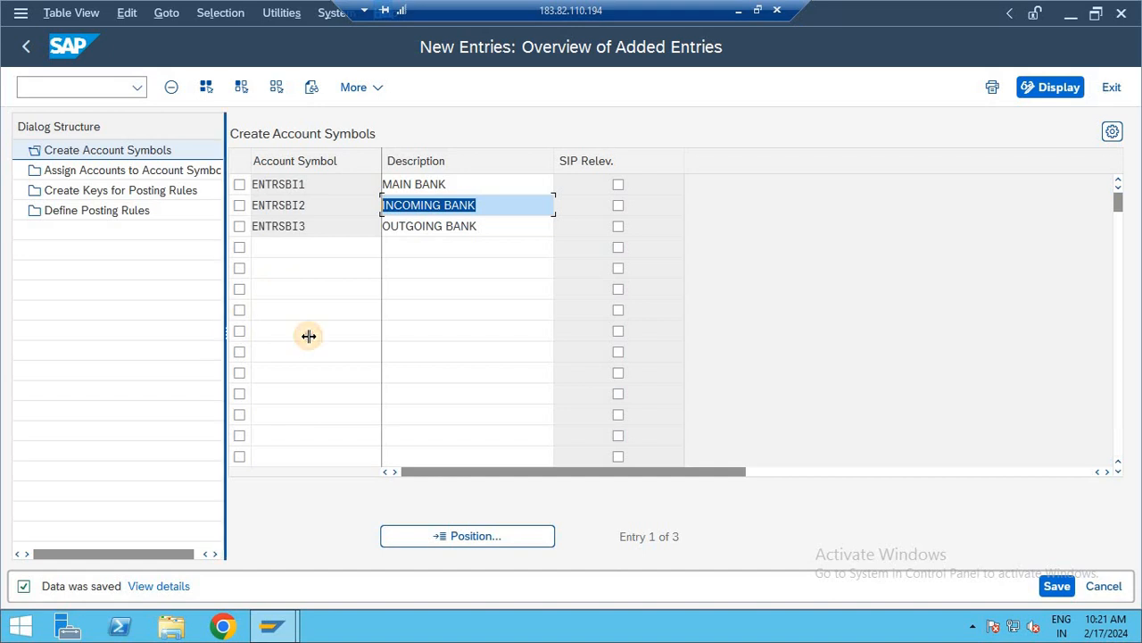
- Widen the dialog structure area and open the Assign Accounts to Account Symbol view
{"action": "left_click_drag", "start_coordinate": [308, 335], "coordinate": [308, 336]}
{"action": "left_click", "coordinate": [130, 173]}
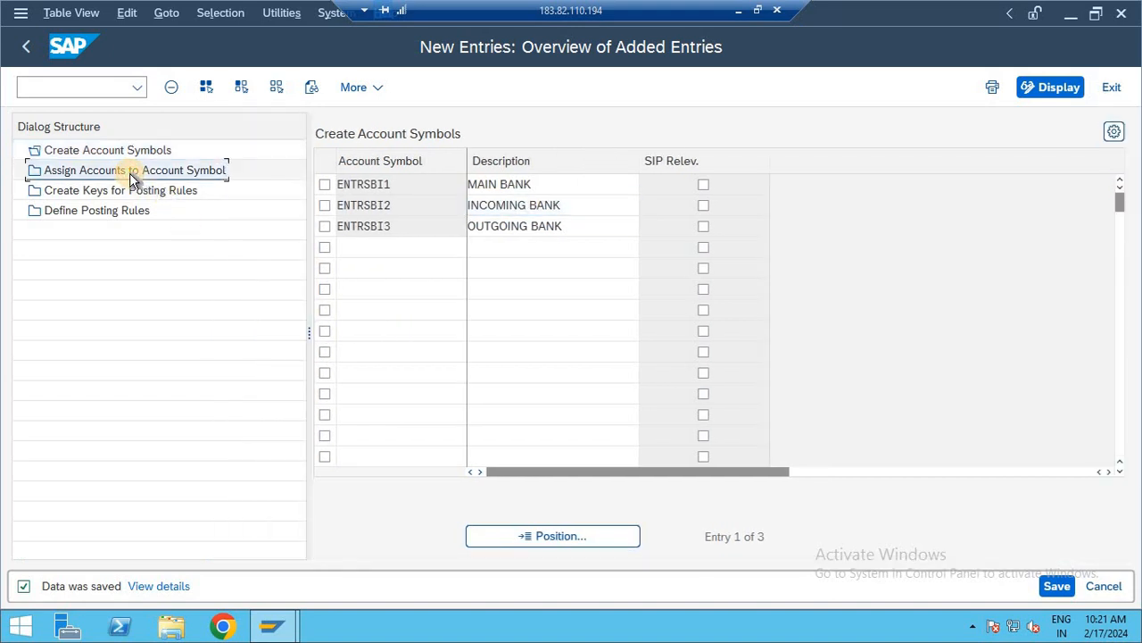
{"action": "double_click", "coordinate": [132, 174]}
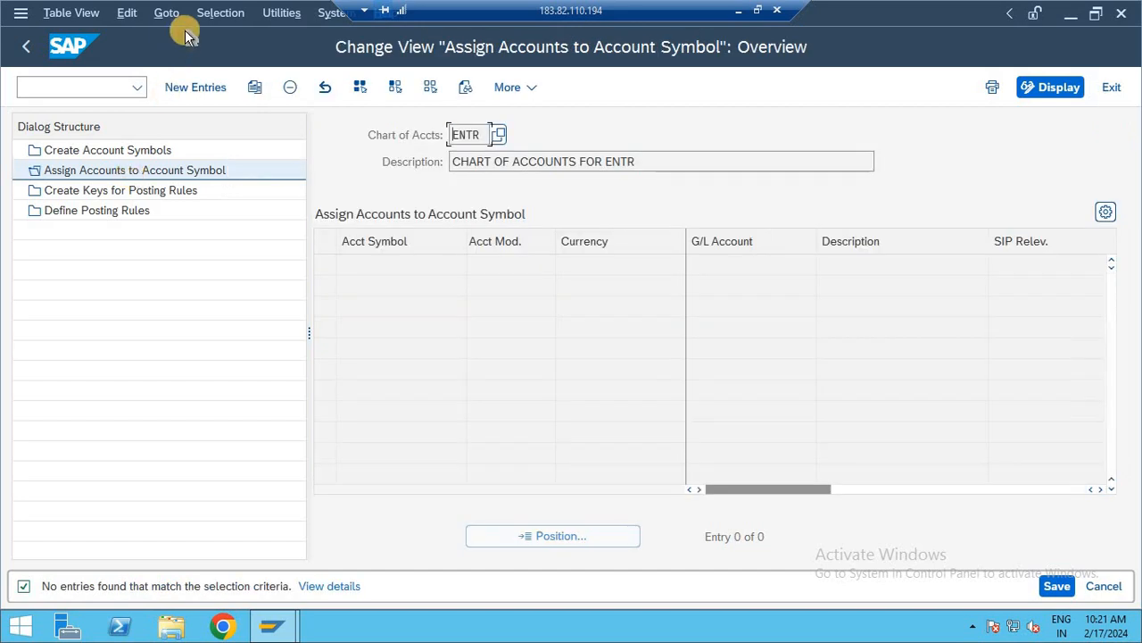
- Start new account assignment entries and enter the account symbols ENTRSBI1, ENTRSBI2 and ENTRSBI3 in consecutive rows
{"action": "left_click", "coordinate": [190, 89]}
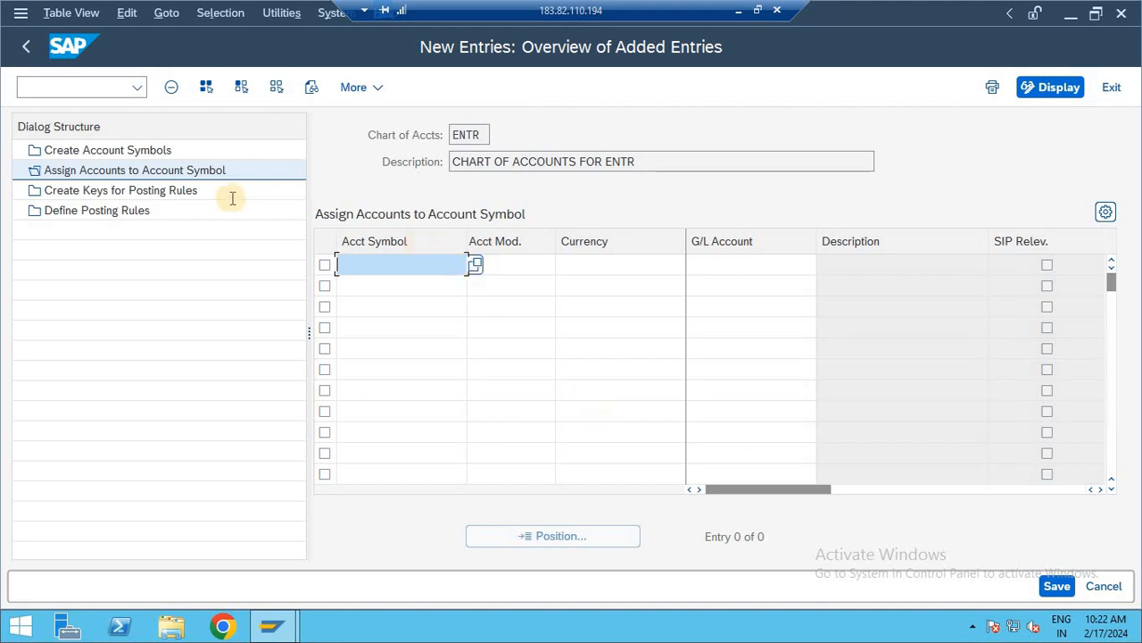
{"action": "type", "text": "ENTRS"}
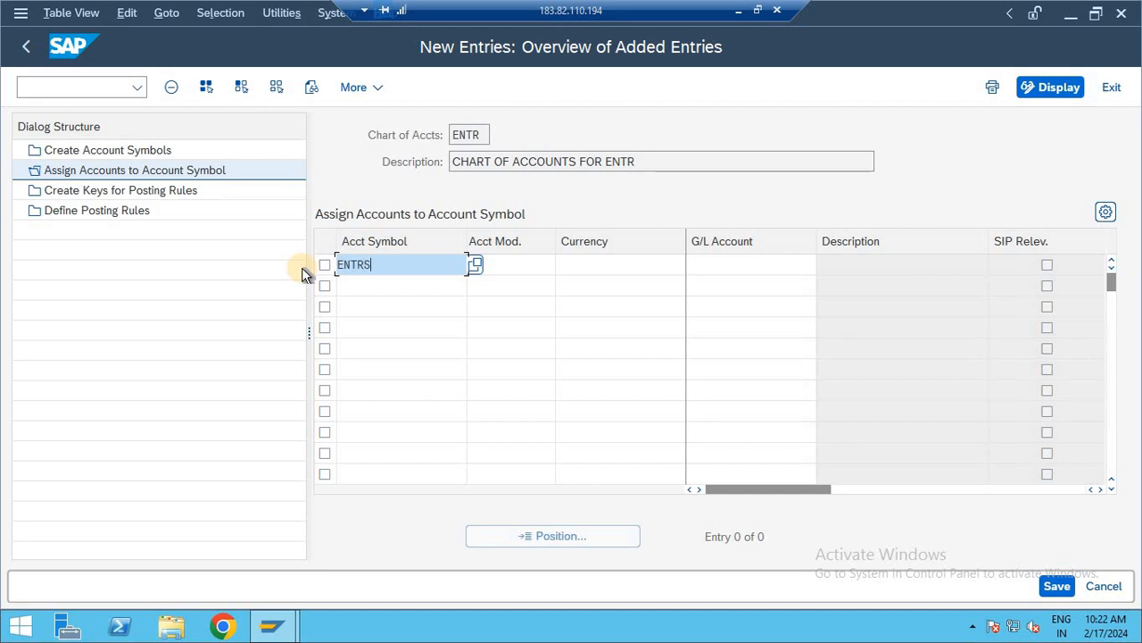
{"action": "type", "text": "BI1"}
{"action": "key", "text": "Down"}
{"action": "type", "text": "E"}
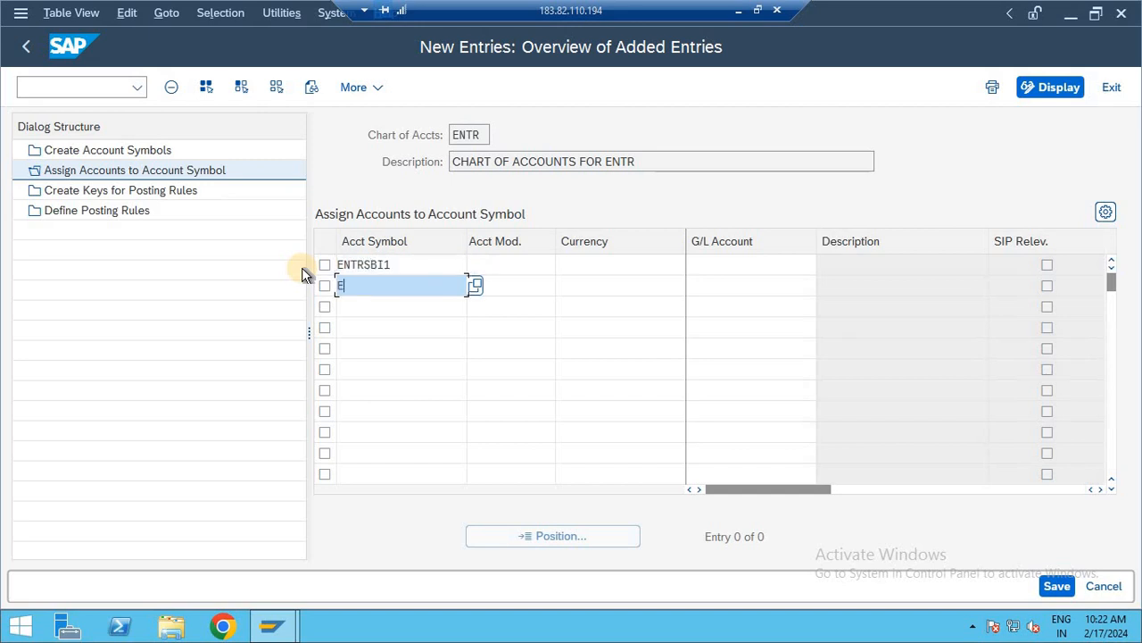
{"action": "type", "text": "NTRSBU2"}
{"action": "key", "text": "Down"}
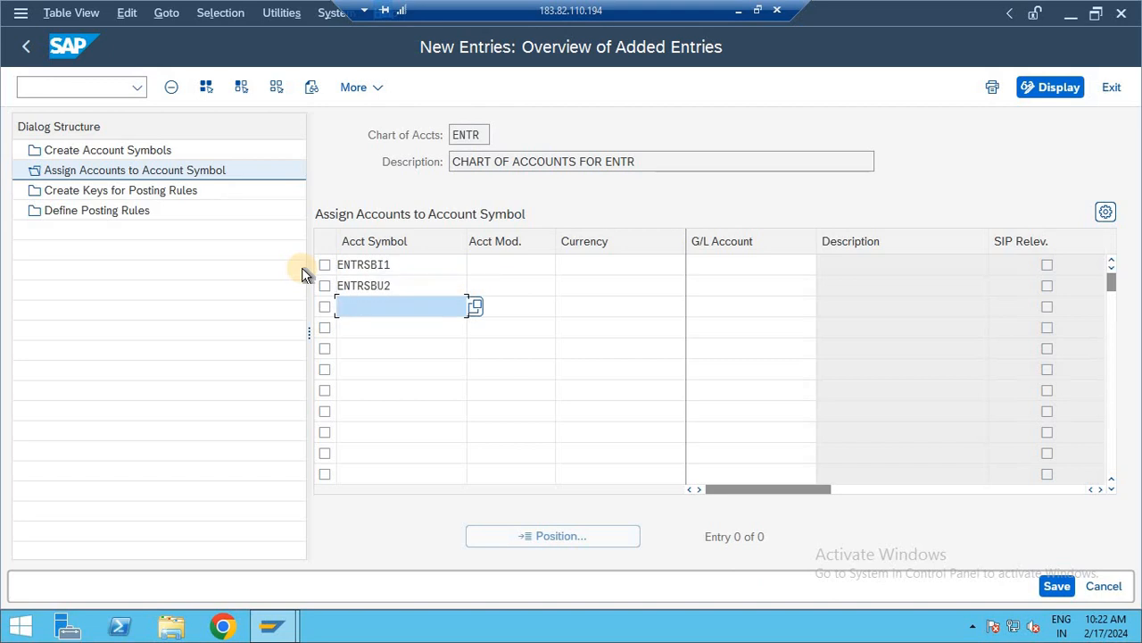
{"action": "type", "text": "ENTRSBI3"}
{"action": "left_click", "coordinate": [383, 285]}
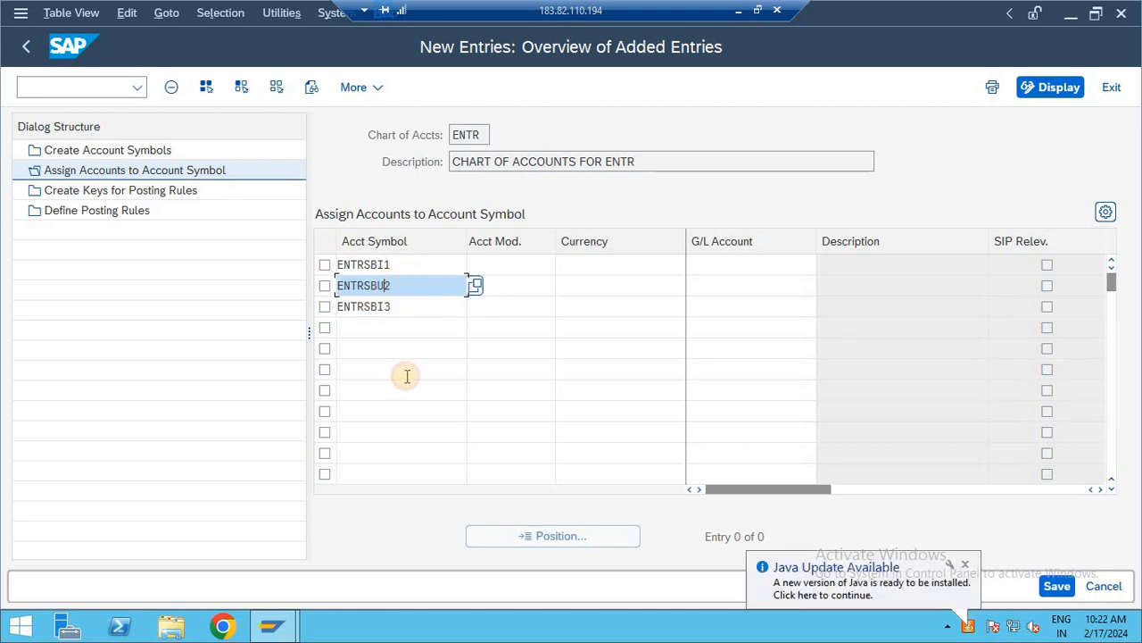
{"action": "key", "text": "BackSpace"}
{"action": "type", "text": "I"}
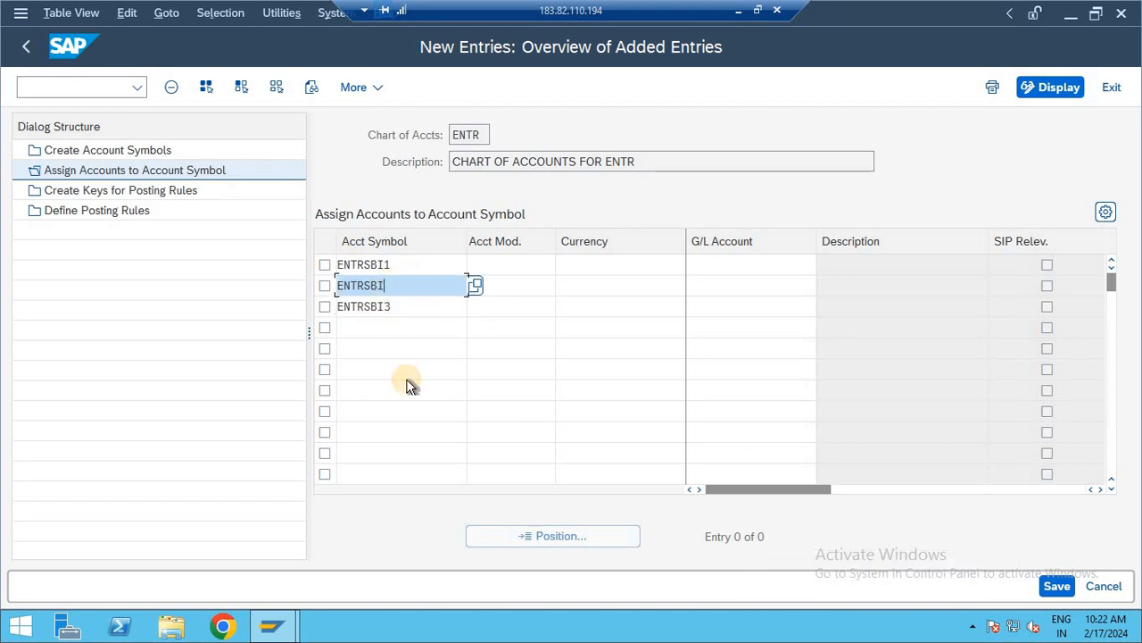
{"action": "type", "text": "1"}
{"action": "key", "text": "BackSpace"}
{"action": "type", "text": "2"}
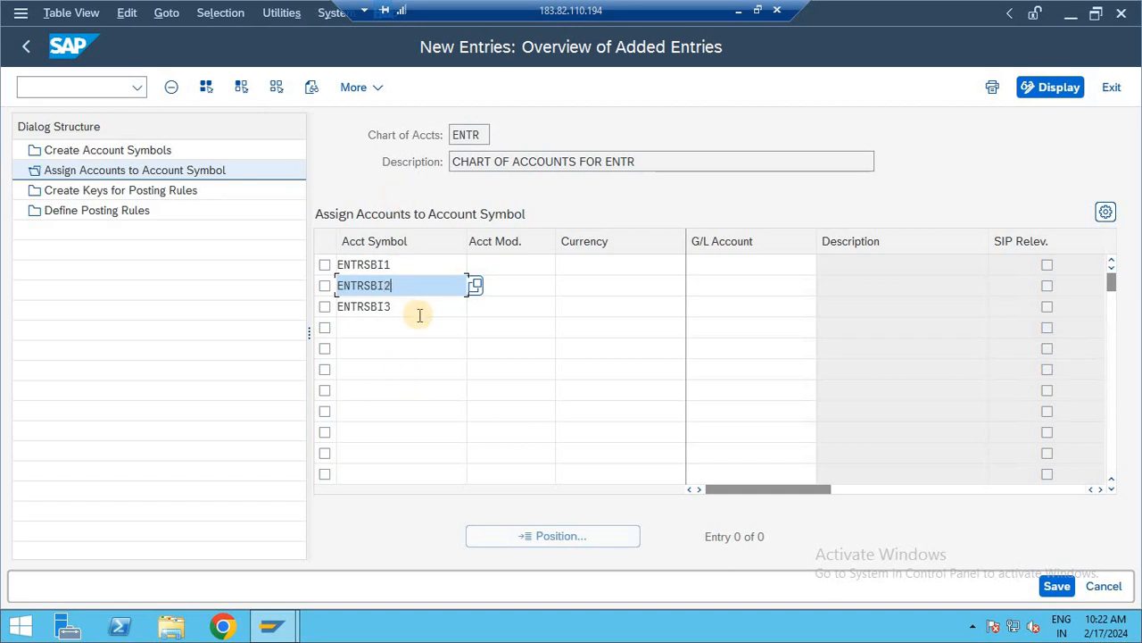
- Set the currency to INR for all three account symbol rows
{"action": "left_click", "coordinate": [591, 272]}
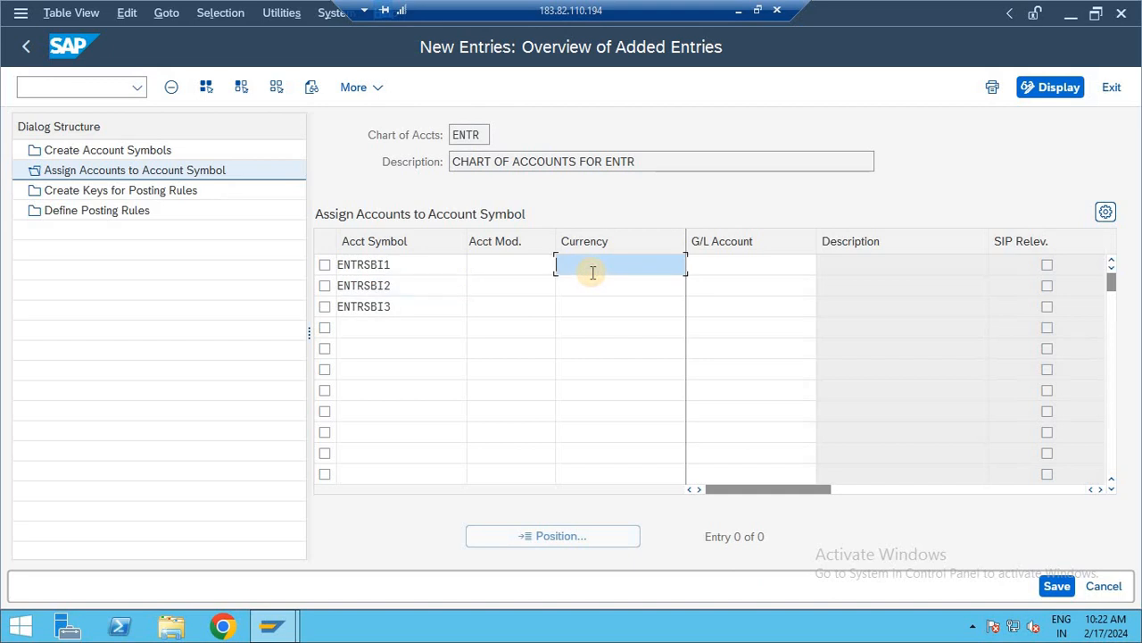
{"action": "type", "text": "INR"}
{"action": "key", "text": "Down"}
{"action": "type", "text": "I"}
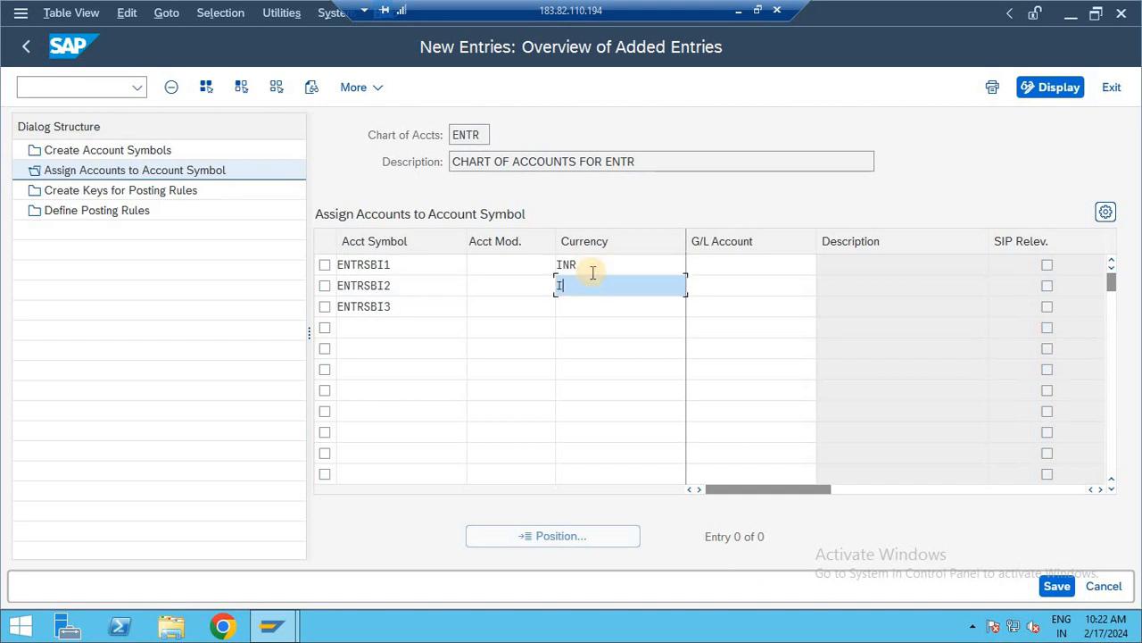
{"action": "type", "text": "NR"}
{"action": "key", "text": "Down"}
{"action": "type", "text": "I"}
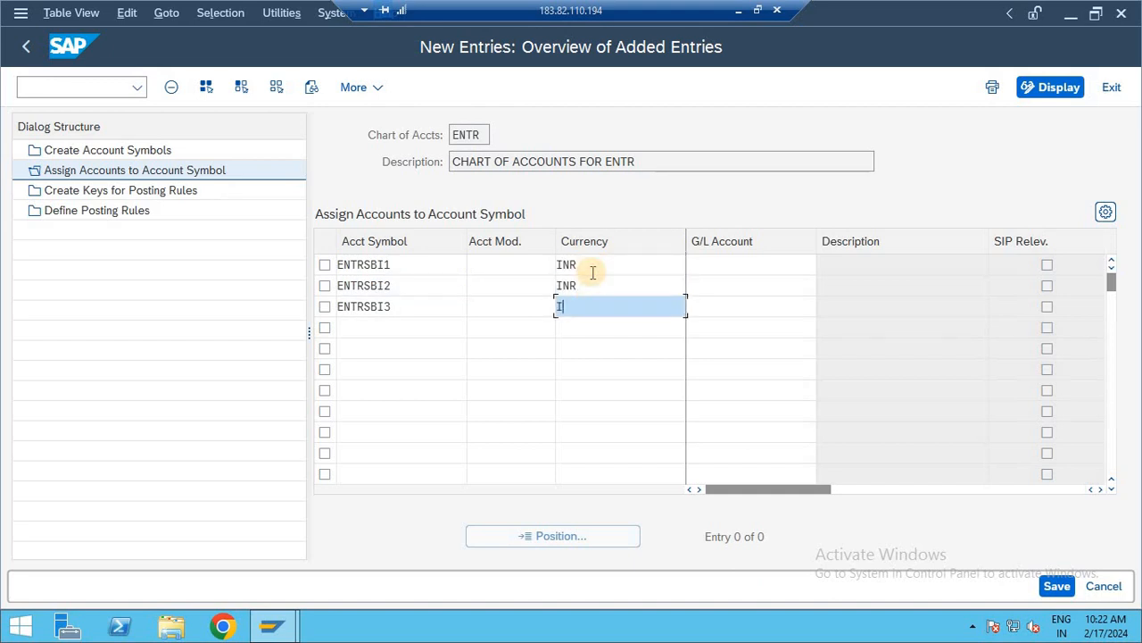
{"action": "type", "text": "NR"}
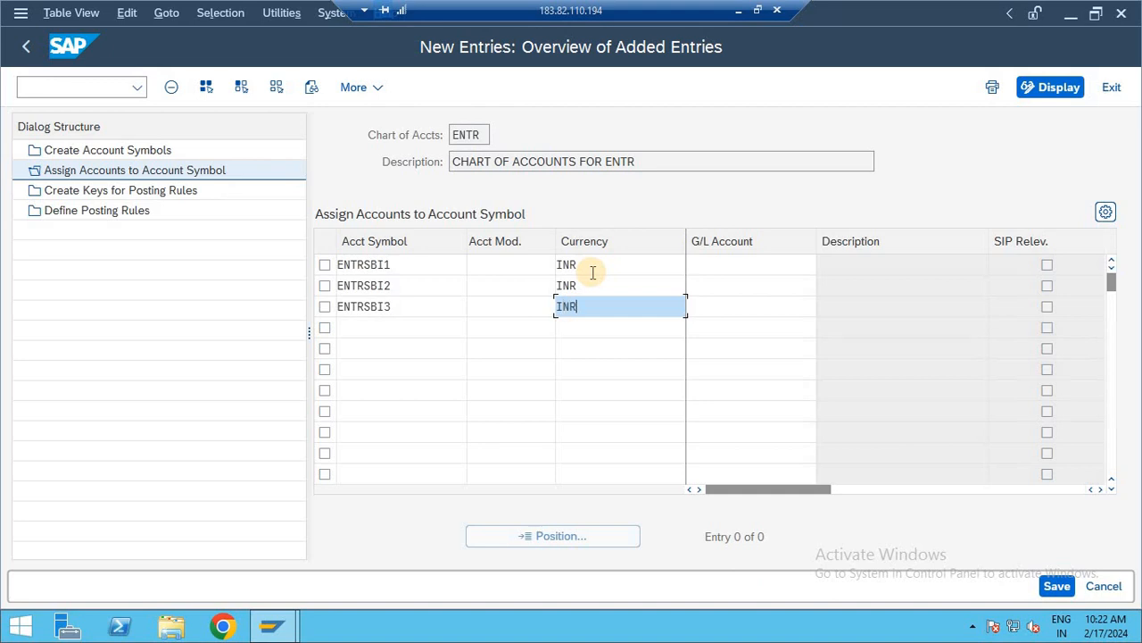
- Open the central G/L account maintenance in a new session with the command /OFS00
{"action": "left_click", "coordinate": [744, 268]}
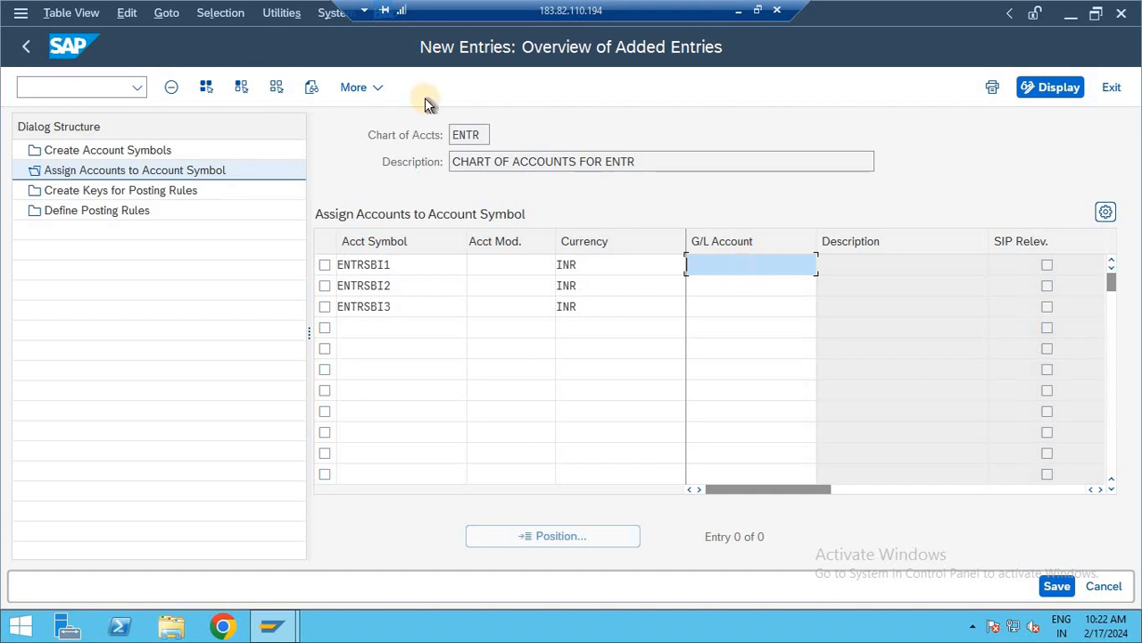
{"action": "left_click", "coordinate": [82, 89]}
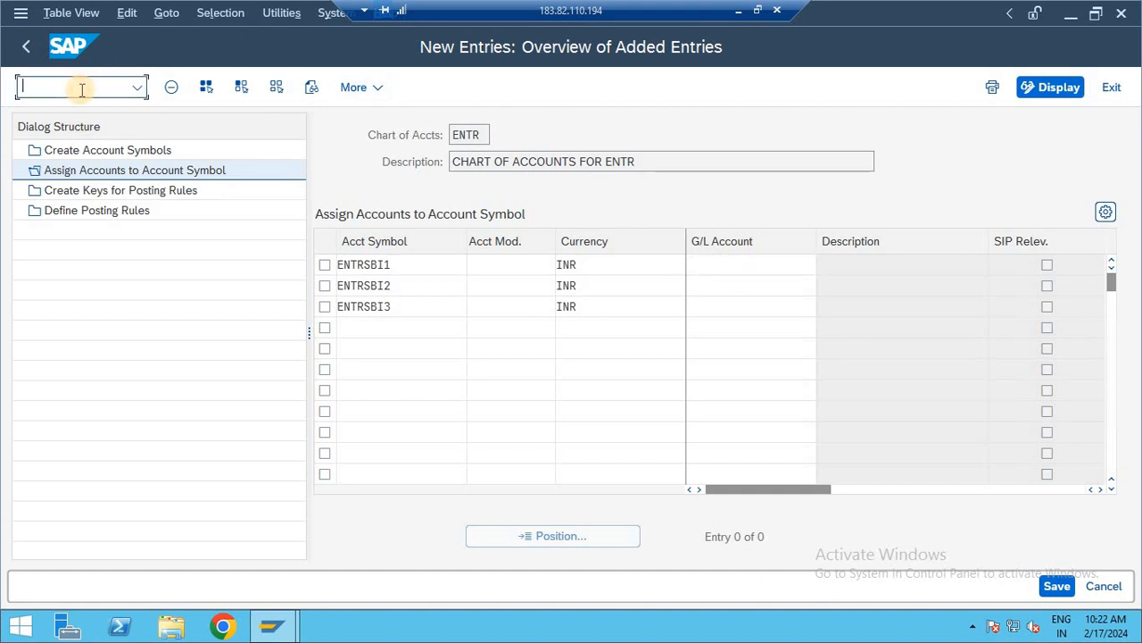
{"action": "type", "text": "/"}
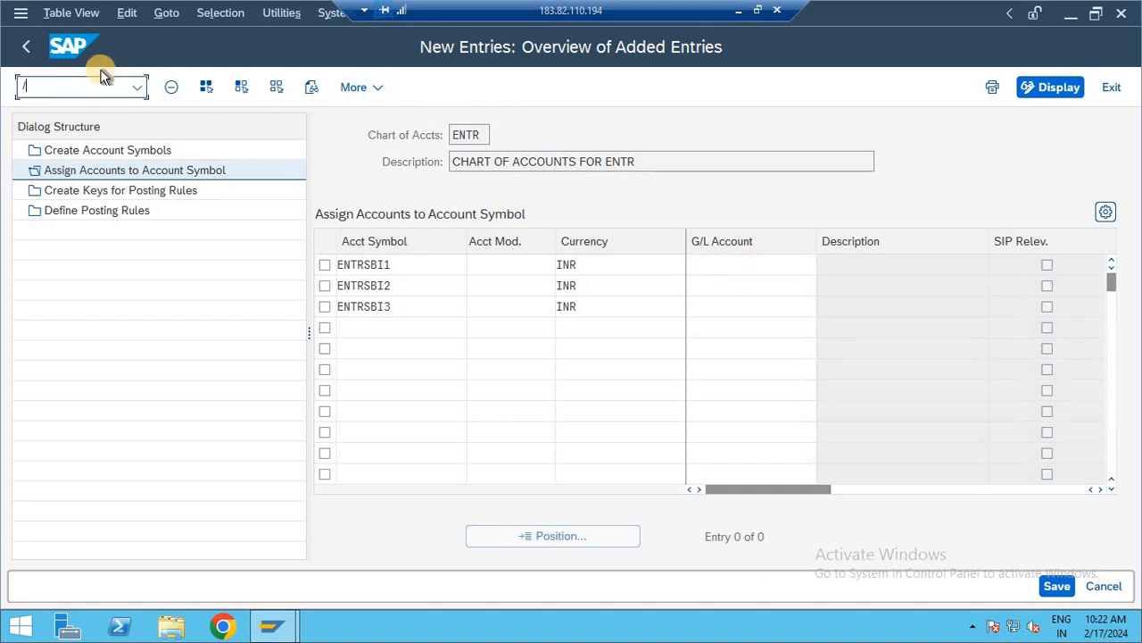
{"action": "type", "text": "OSPRO"}
{"action": "key", "text": "BackSpace"}
{"action": "key", "text": "BackSpace"}
{"action": "key", "text": "BackSpace"}
{"action": "key", "text": "BackSpace"}
{"action": "type", "text": "FS00"}
{"action": "key", "text": "Return"}
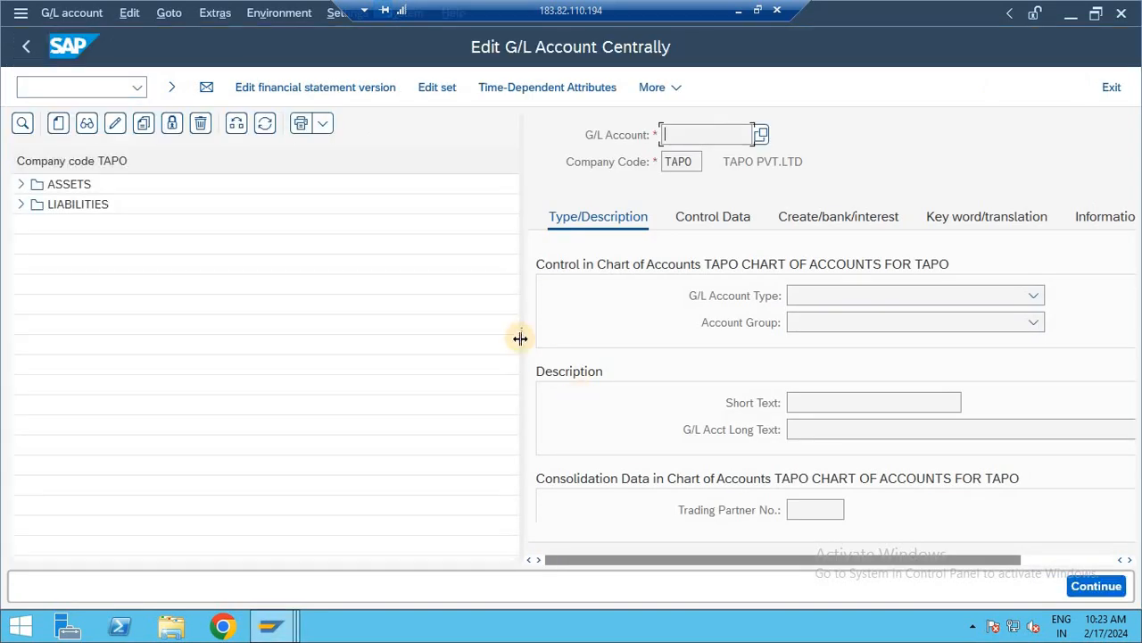
- Narrow the account tree area and change the tree's company code to ENTR
{"action": "left_click_drag", "start_coordinate": [523, 334], "coordinate": [378, 312]}
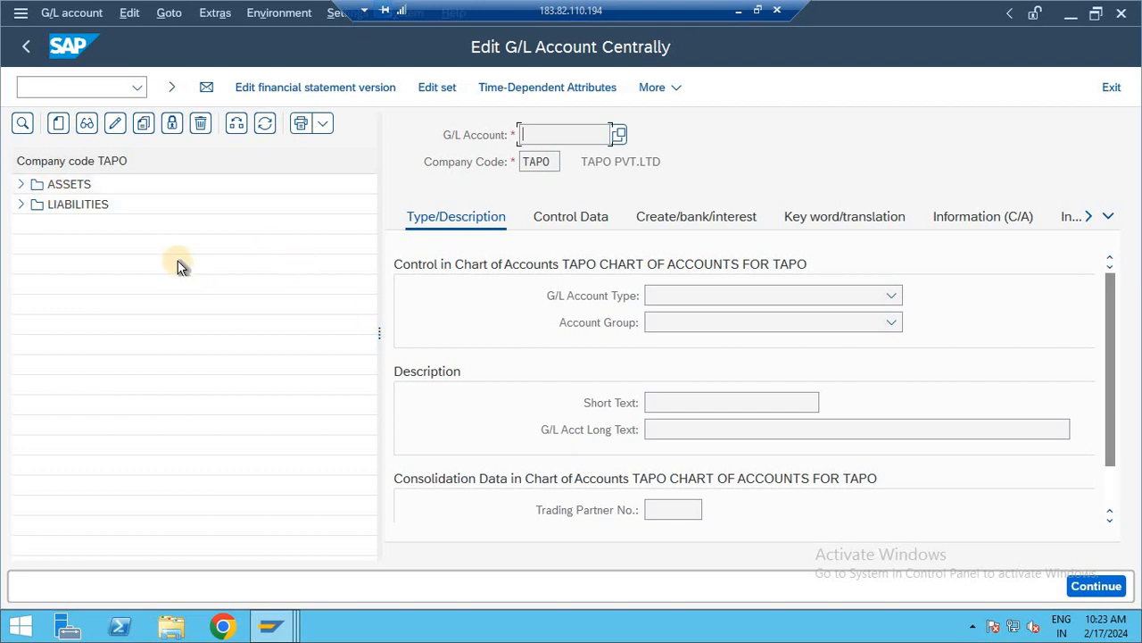
{"action": "left_click", "coordinate": [233, 124]}
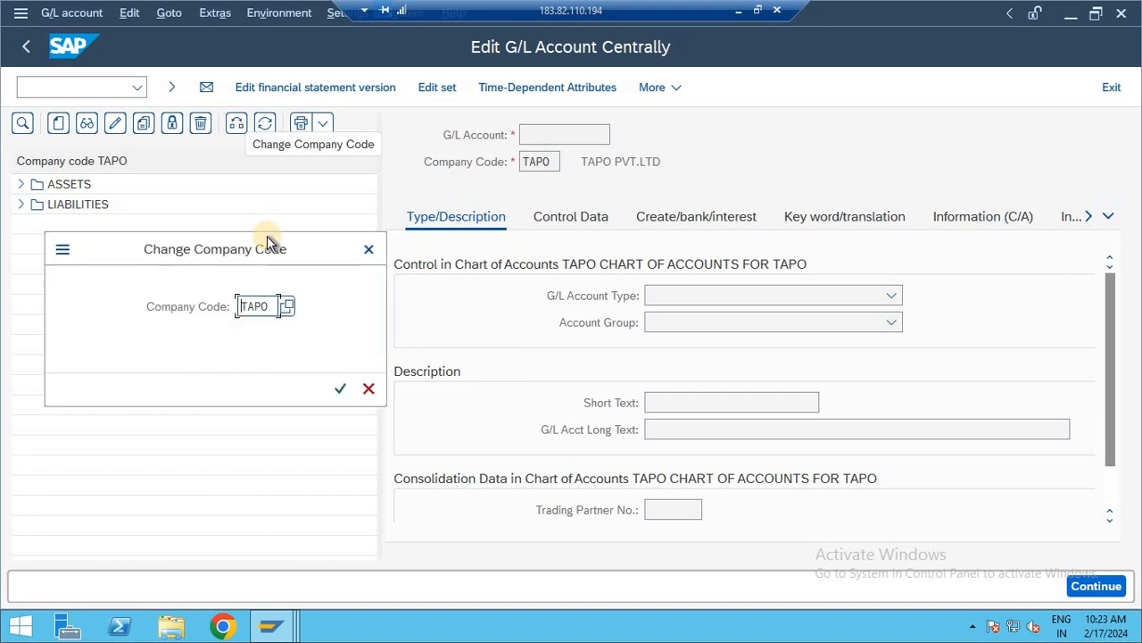
{"action": "key", "text": "Delete"}
{"action": "key", "text": "Delete"}
{"action": "key", "text": "Delete"}
{"action": "key", "text": "Delete"}
{"action": "type", "text": "ENTR"}
{"action": "key", "text": "Return"}
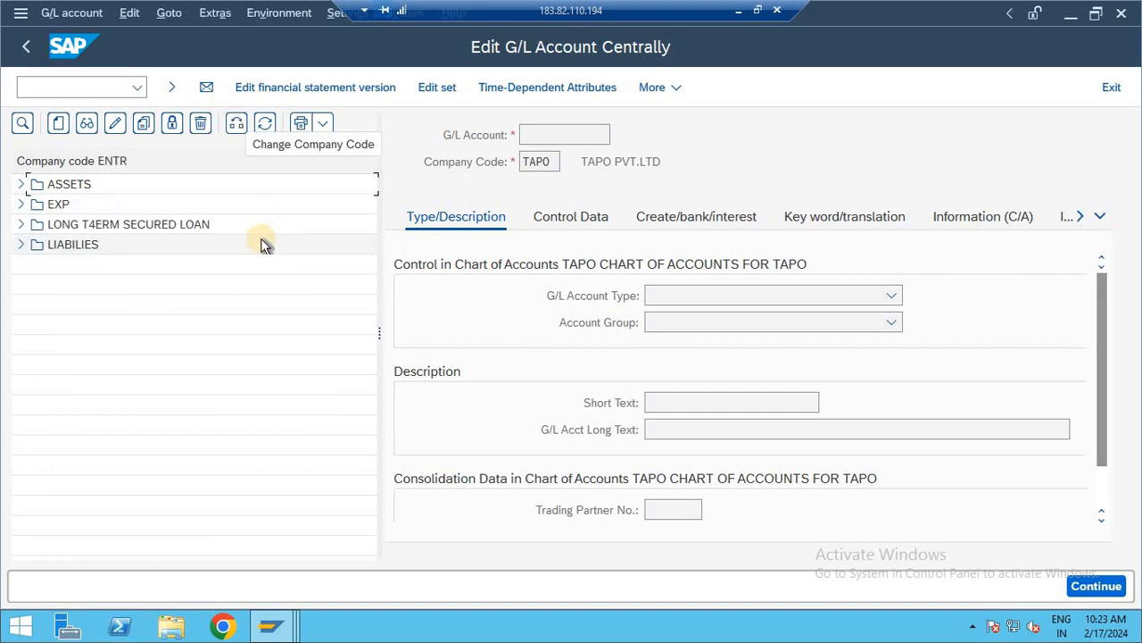
- Expand the ASSETS group and start creating G/L account 109 in company code ENTR
{"action": "left_click", "coordinate": [18, 183]}
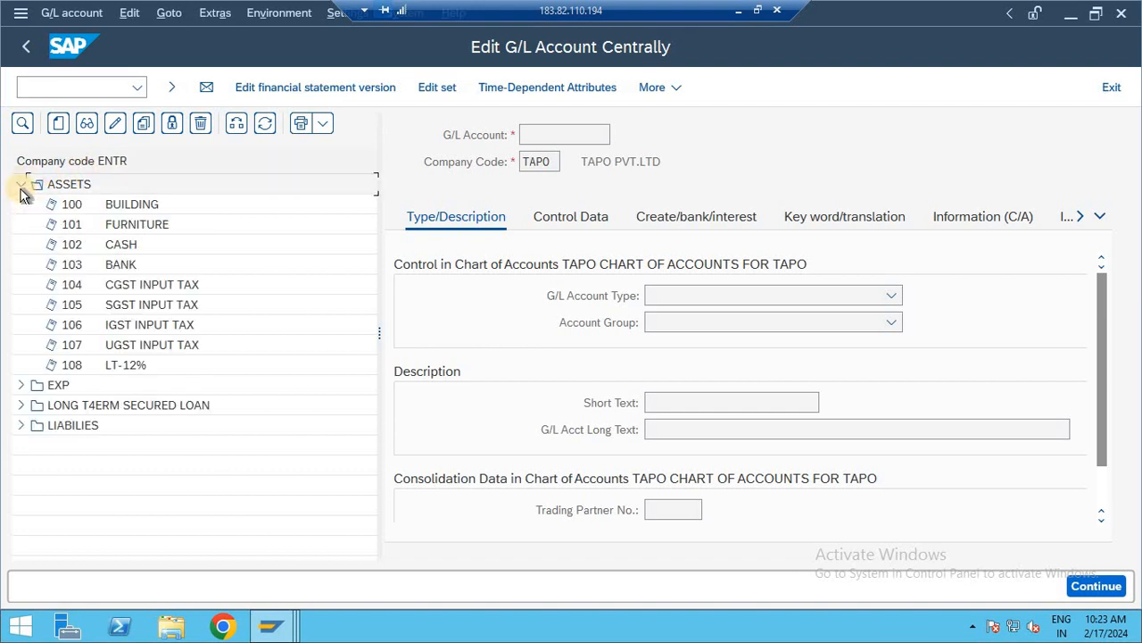
{"action": "left_click", "coordinate": [58, 126]}
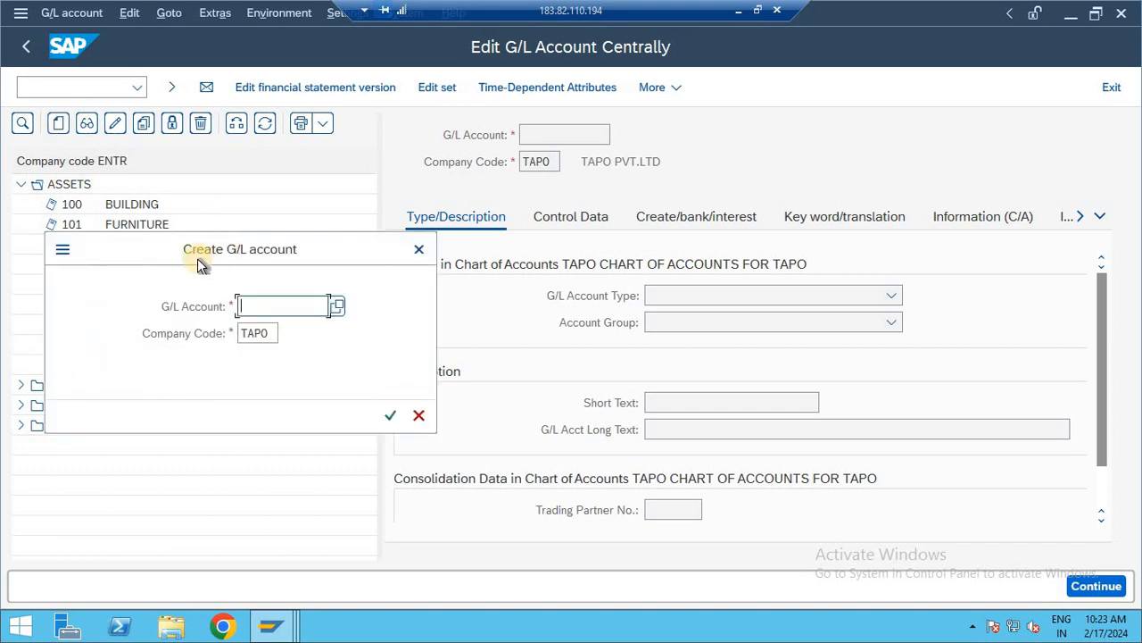
{"action": "type", "text": "109"}
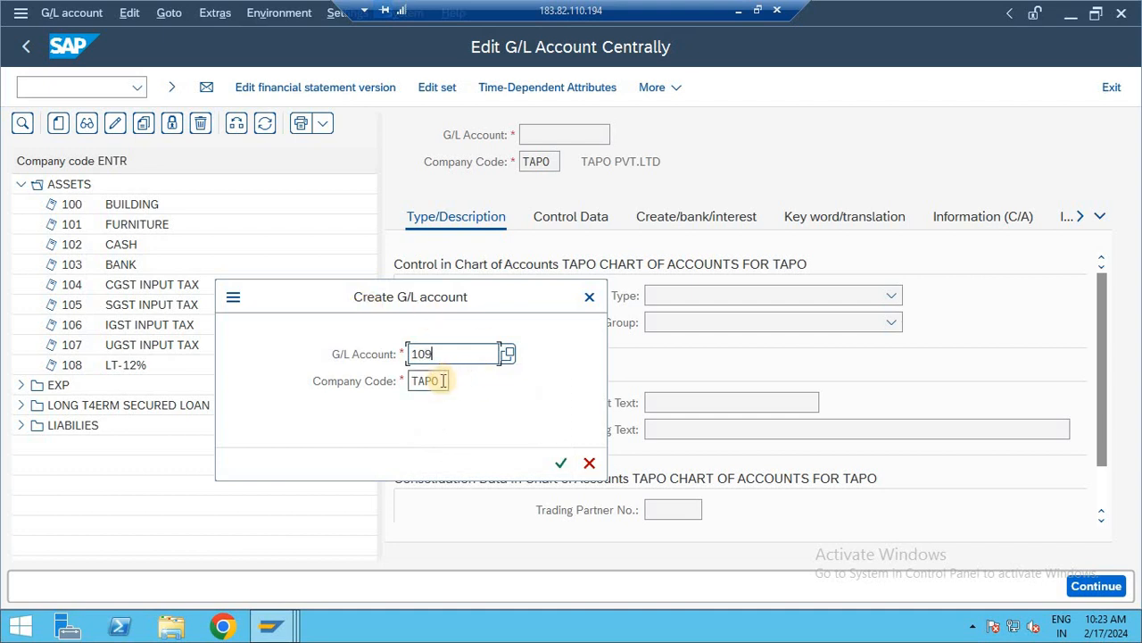
{"action": "left_click_drag", "start_coordinate": [425, 381], "coordinate": [331, 390]}
{"action": "type", "text": "ENTR"}
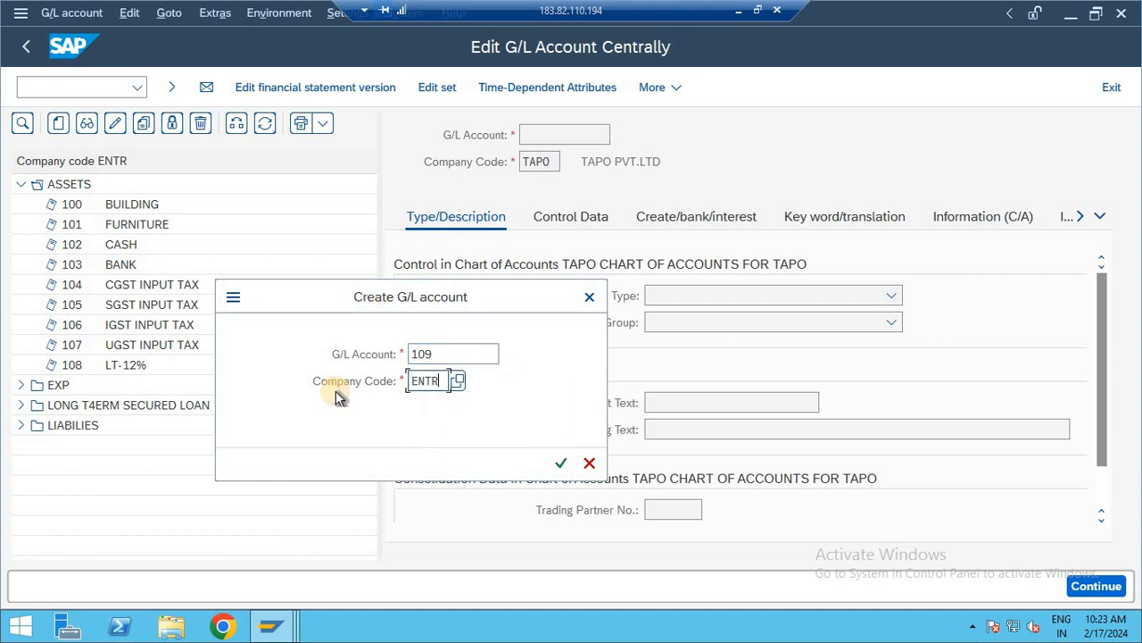
{"action": "key", "text": "Return"}
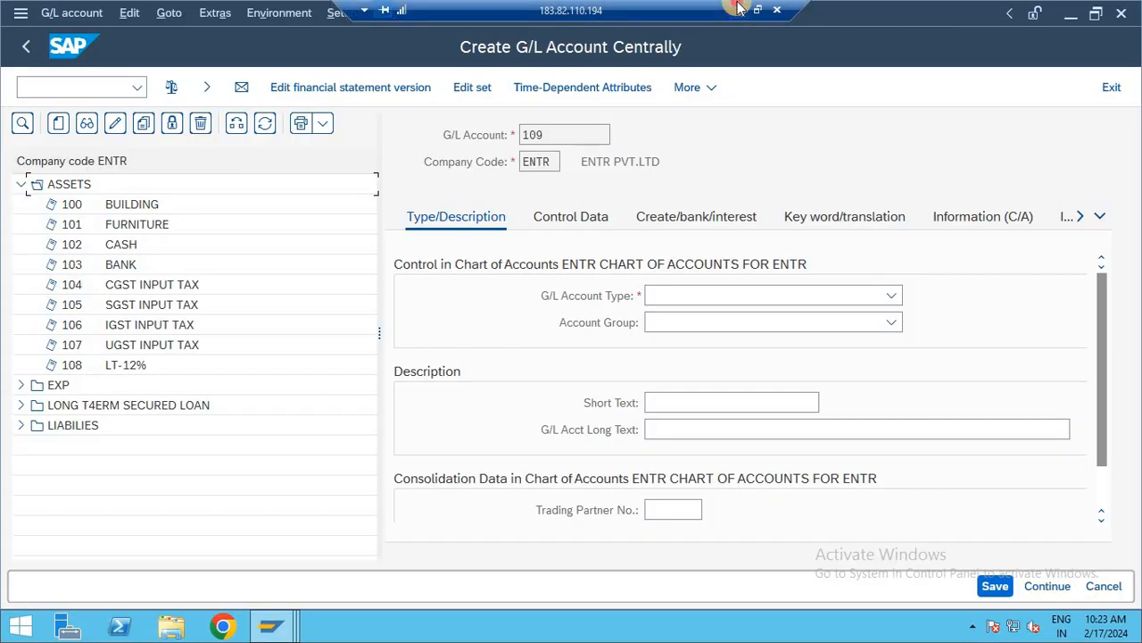
- Switch to the Google Meet call to admit the waiting participant, and return to the SAP remote desktop session
{"action": "left_click", "coordinate": [739, 10]}
{"action": "left_click", "coordinate": [596, 630]}
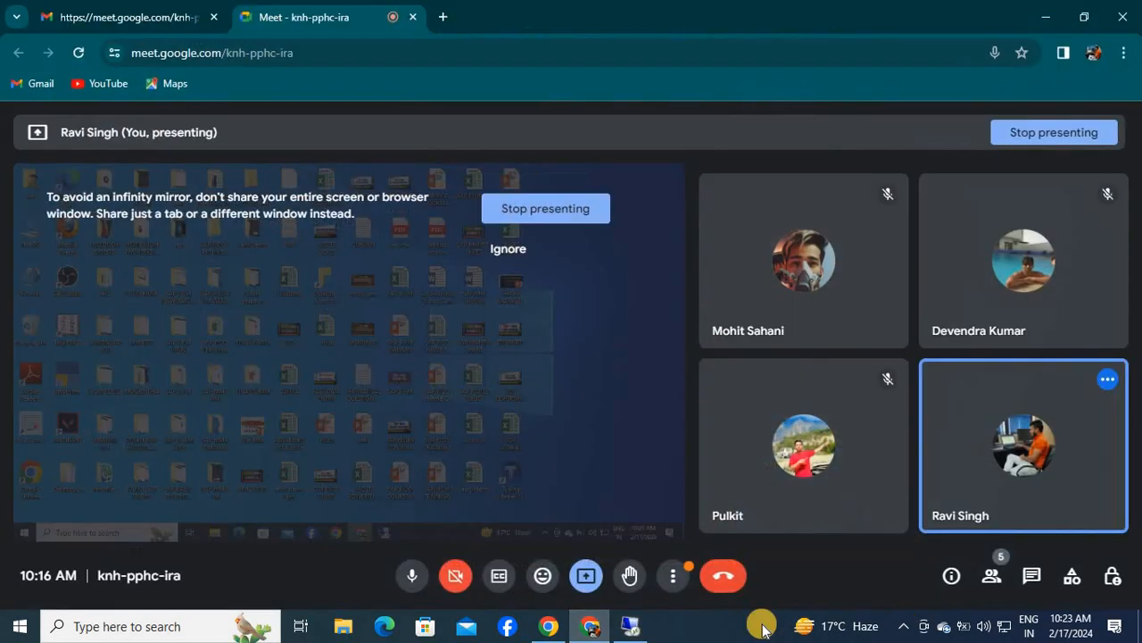
{"action": "left_click", "coordinate": [1015, 525]}
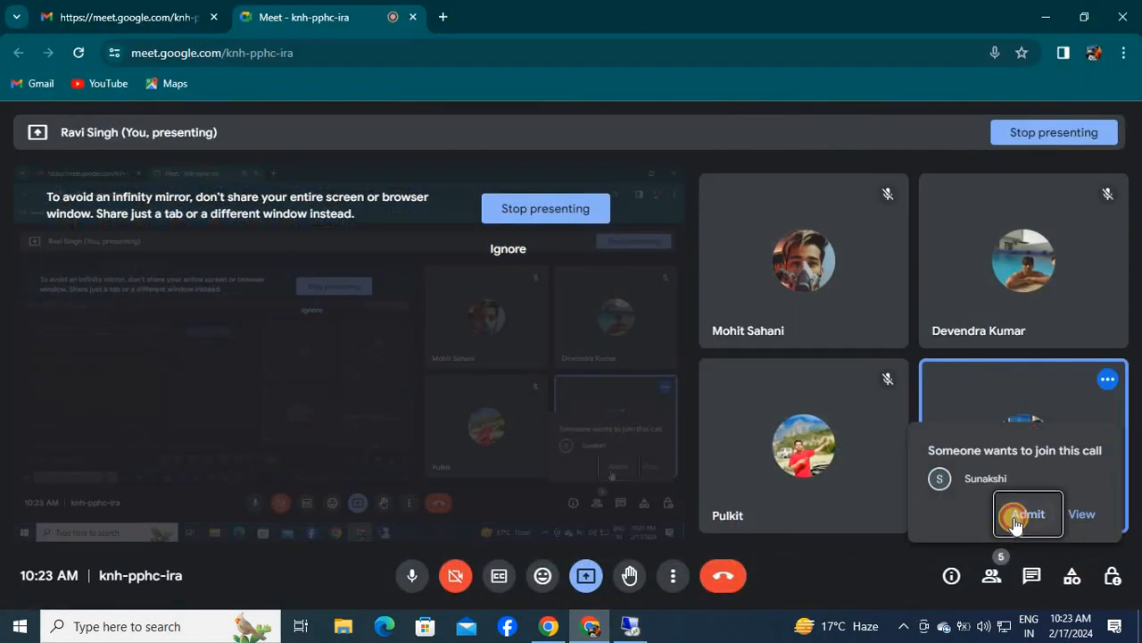
{"action": "left_click", "coordinate": [1046, 15]}
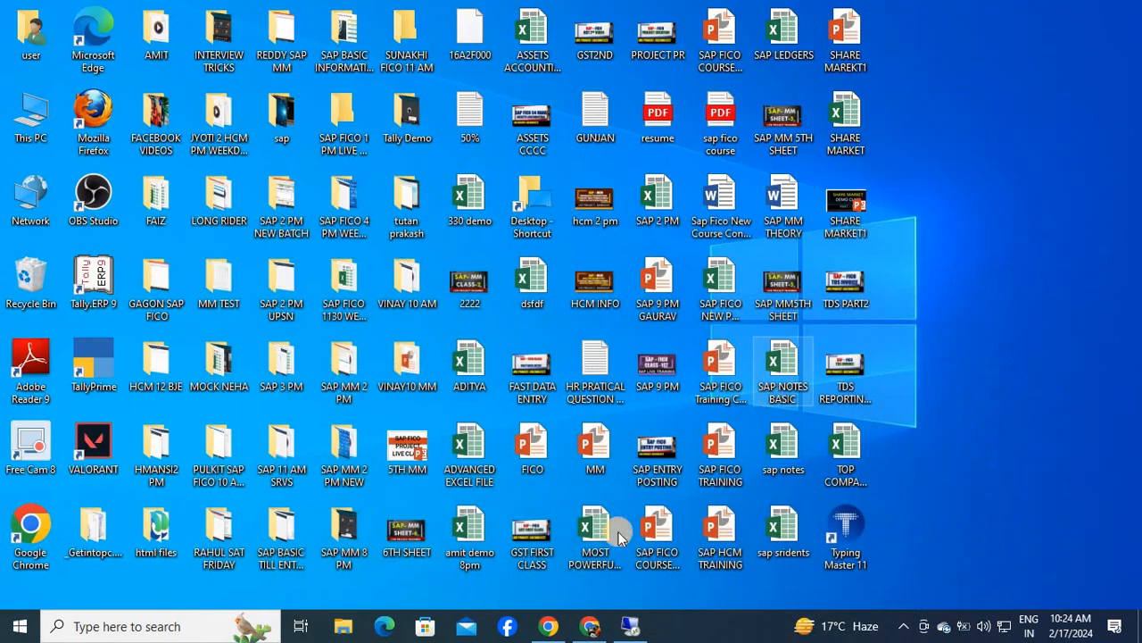
{"action": "left_click", "coordinate": [585, 631]}
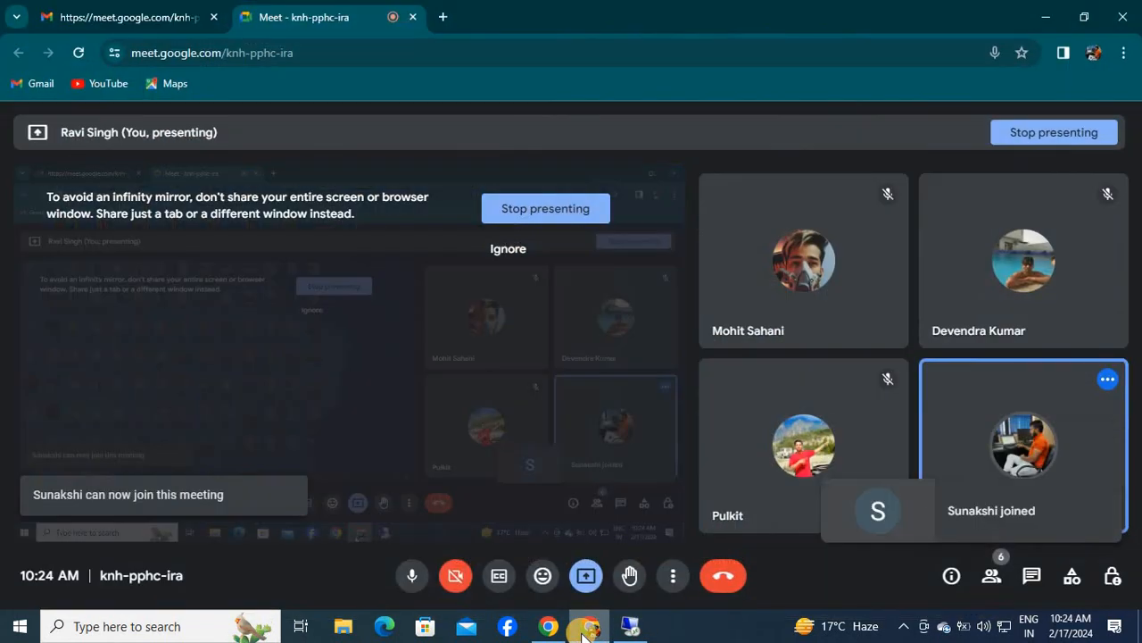
{"action": "left_click", "coordinate": [1046, 15]}
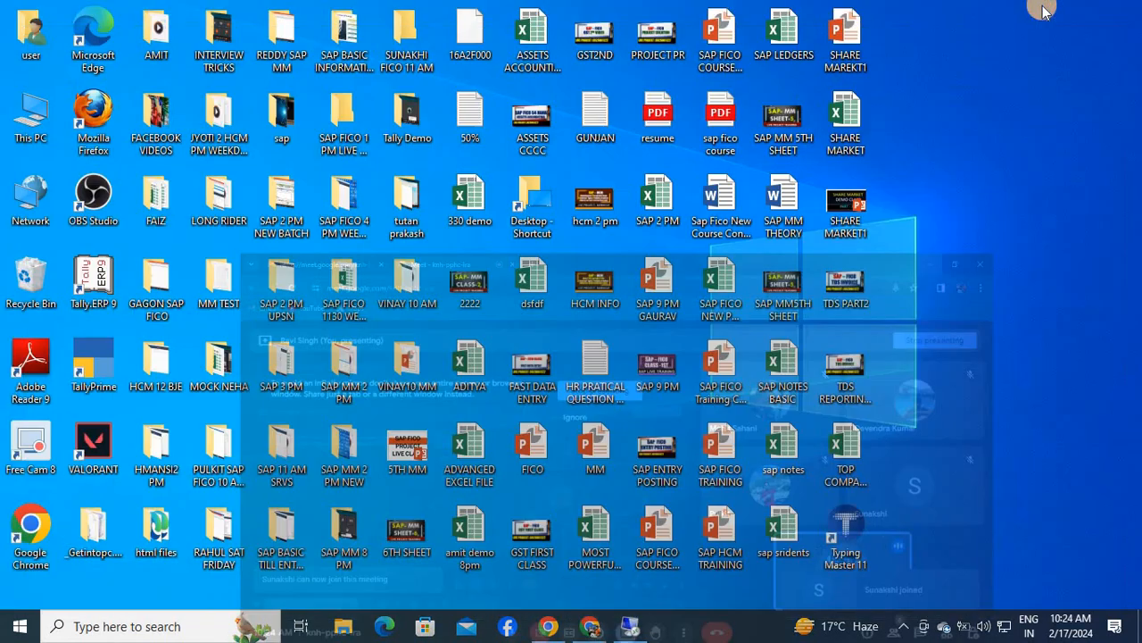
{"action": "left_click", "coordinate": [643, 623]}
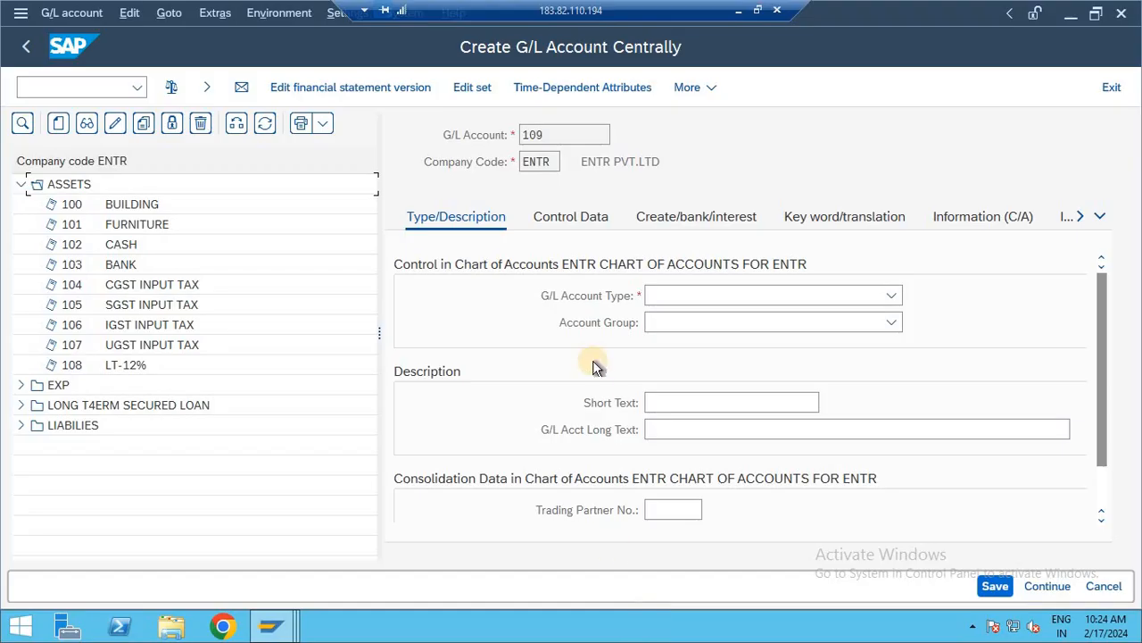
- Describe G/L account 109 with the short text MAIN BANK and the long text MAIN BANK A/C
{"action": "left_click_drag", "start_coordinate": [379, 327], "coordinate": [352, 325]}
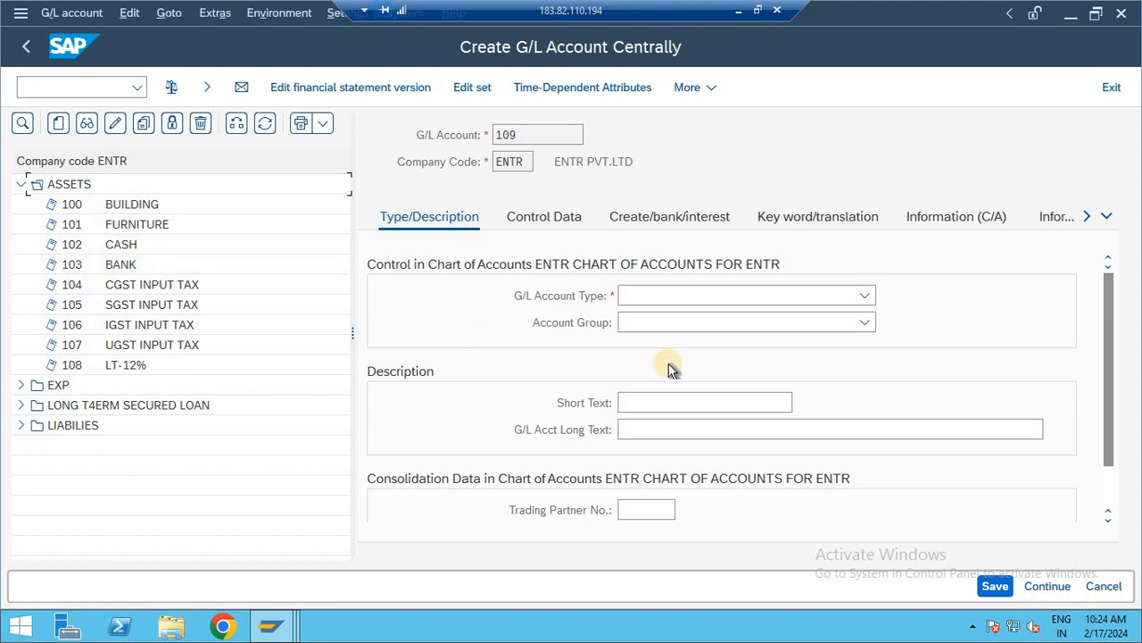
{"action": "left_click", "coordinate": [659, 403]}
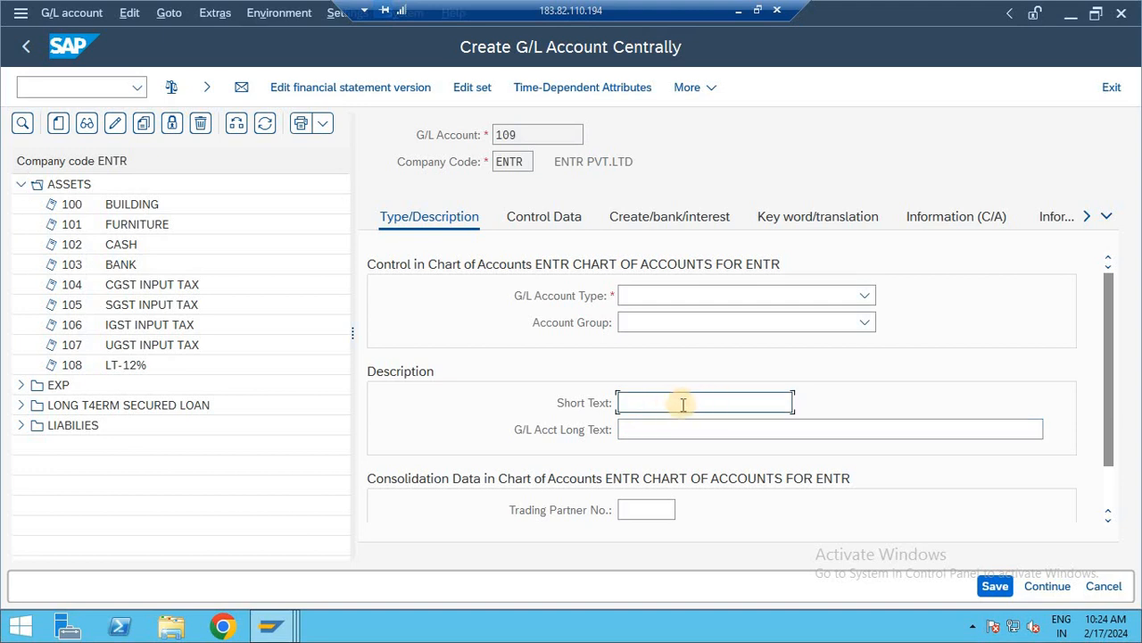
{"action": "type", "text": "MAIN BANK"}
{"action": "key", "text": "ctrl+a"}
{"action": "key", "text": "ctrl+c"}
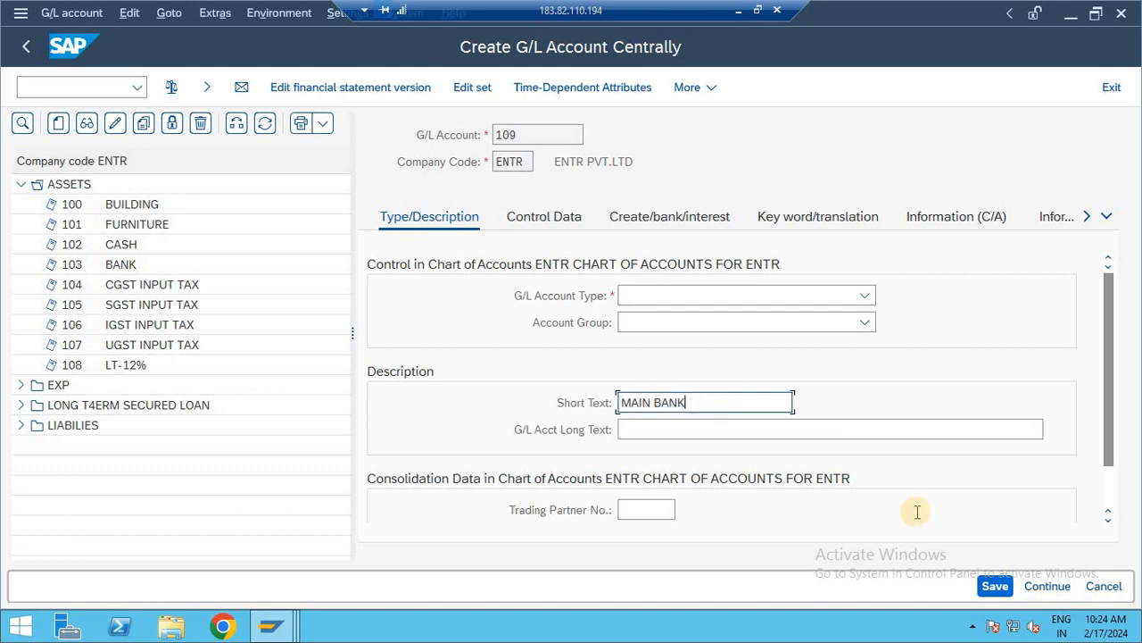
{"action": "key", "text": "Tab"}
{"action": "key", "text": "ctrl+v"}
{"action": "type", "text": "A/C"}
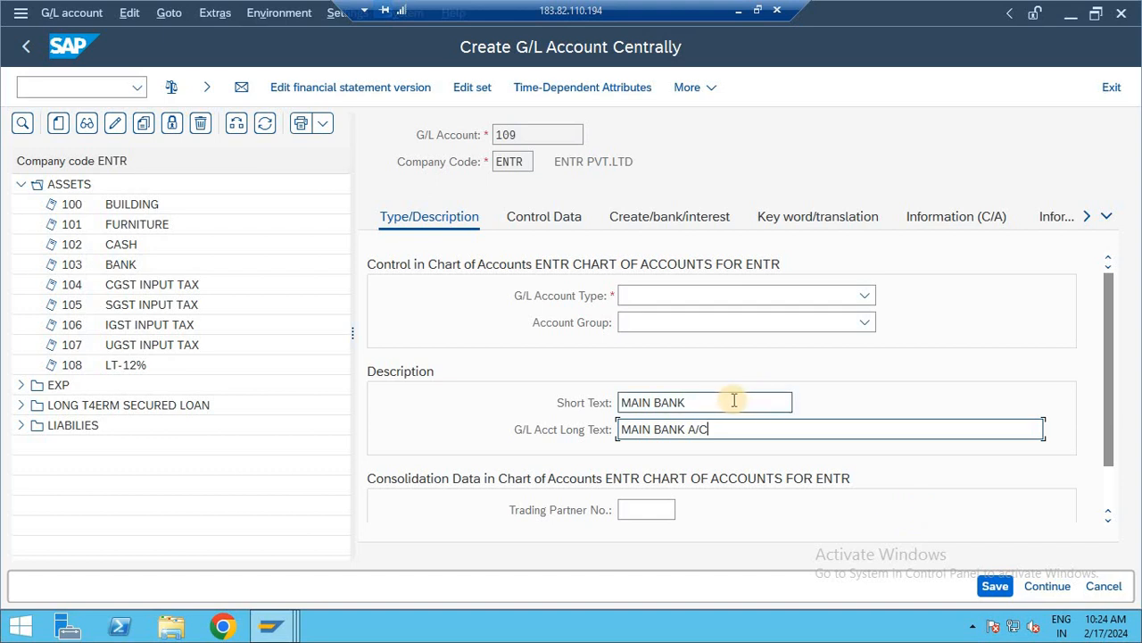
- Set the G/L account type of account 109 to Balance Sheet Account
{"action": "left_click", "coordinate": [706, 298]}
{"action": "left_click", "coordinate": [692, 320]}
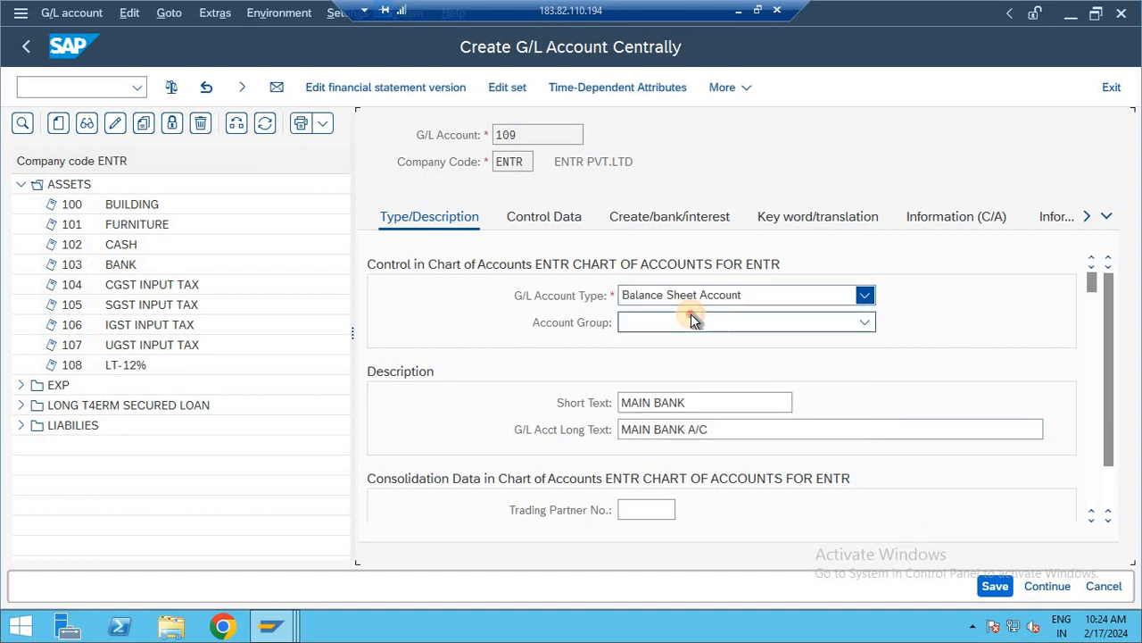
- Try the account groups EXP, INCOME and LIABILIES in turn for G/L account 109
{"action": "left_click", "coordinate": [688, 323]}
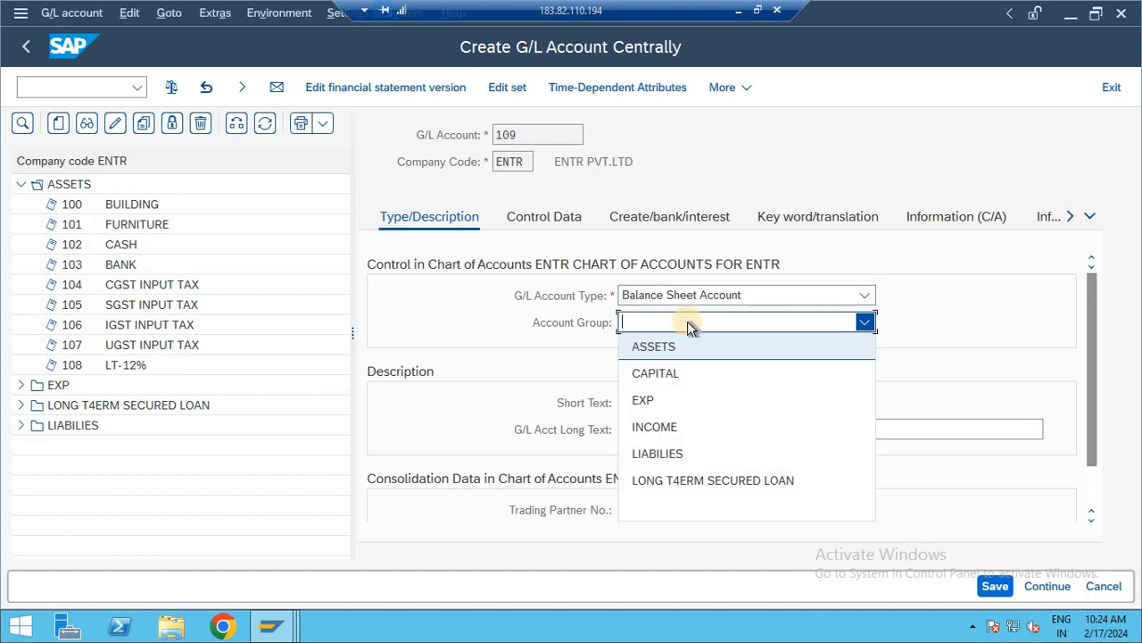
{"action": "left_click", "coordinate": [676, 401]}
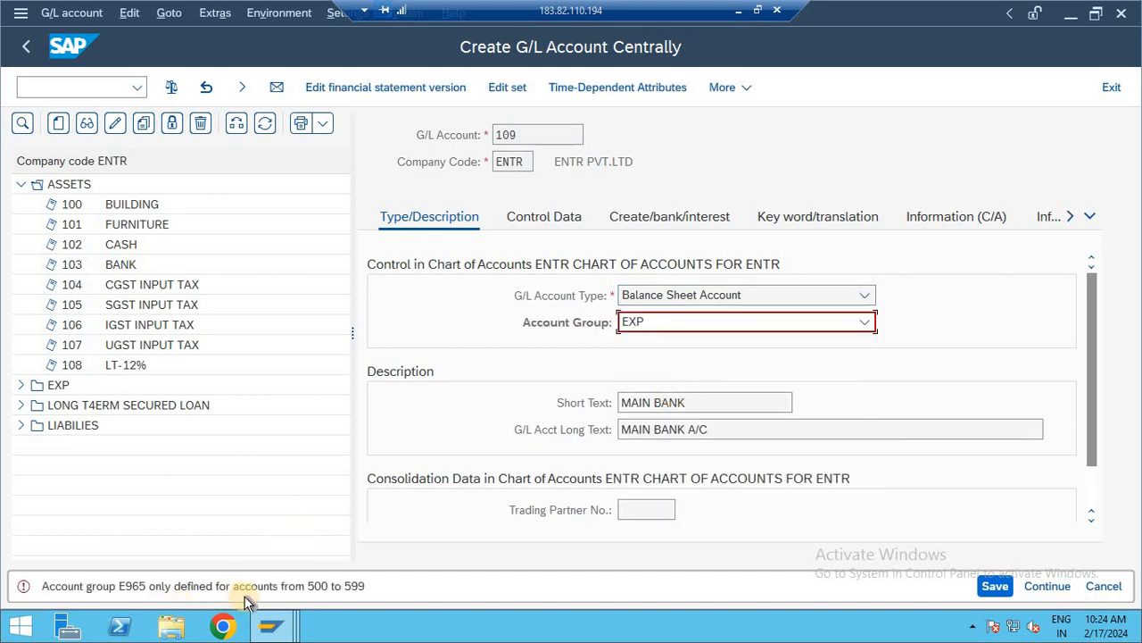
{"action": "left_click", "coordinate": [696, 323]}
{"action": "left_click", "coordinate": [662, 426]}
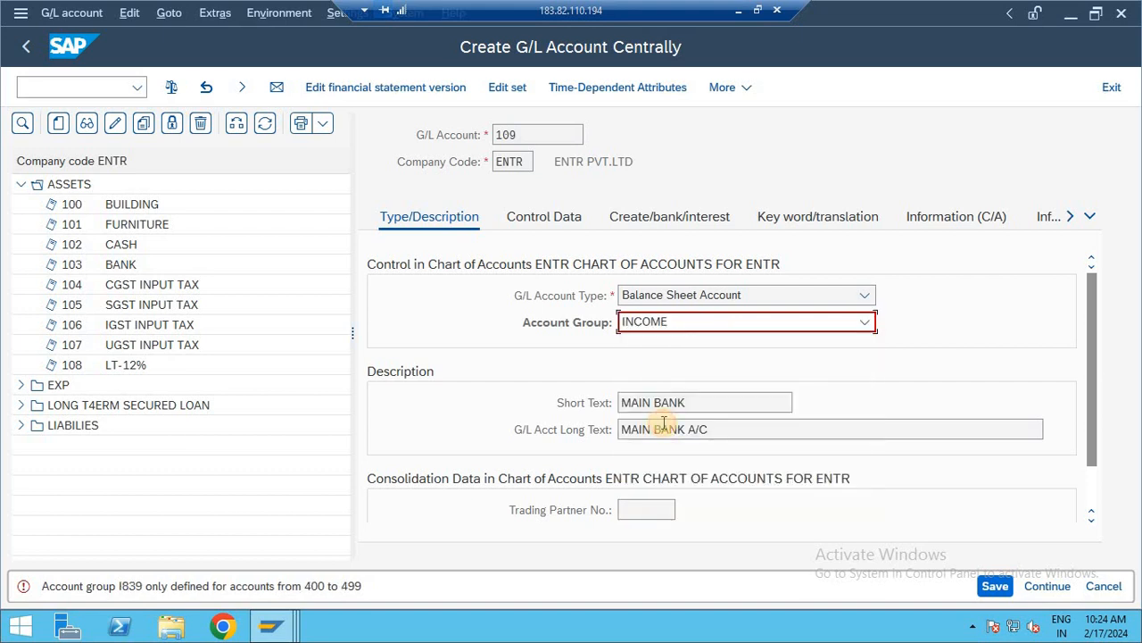
{"action": "left_click", "coordinate": [687, 328]}
{"action": "left_click", "coordinate": [668, 452]}
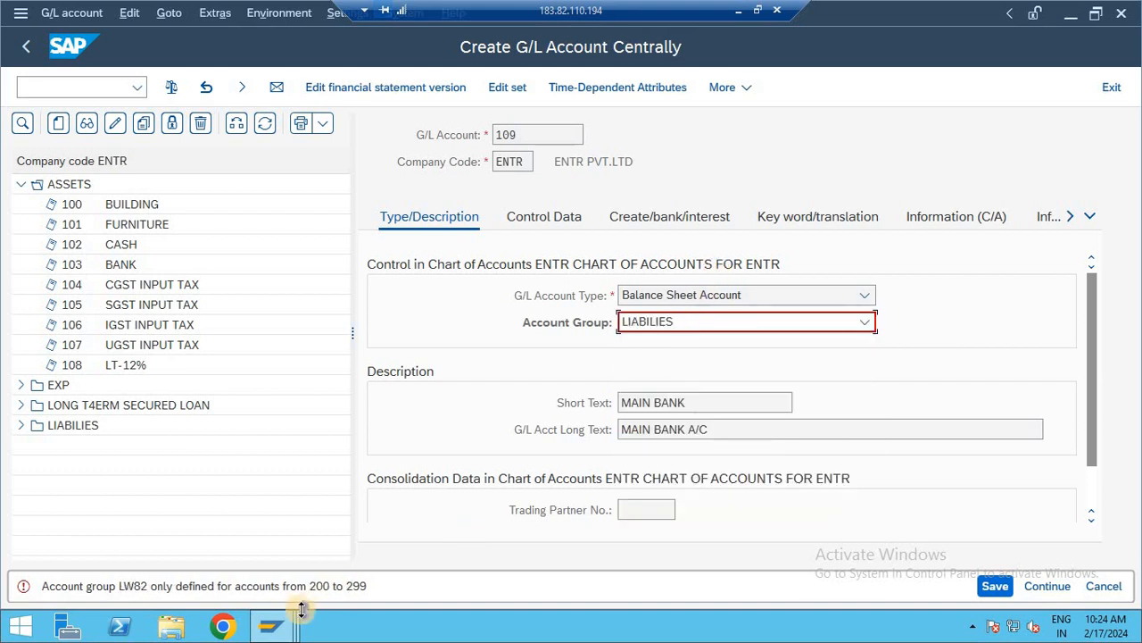
- Assign G/L account 109 to the ASSETS account group and set its sort key to 001 (Posting date)
{"action": "left_click", "coordinate": [683, 321]}
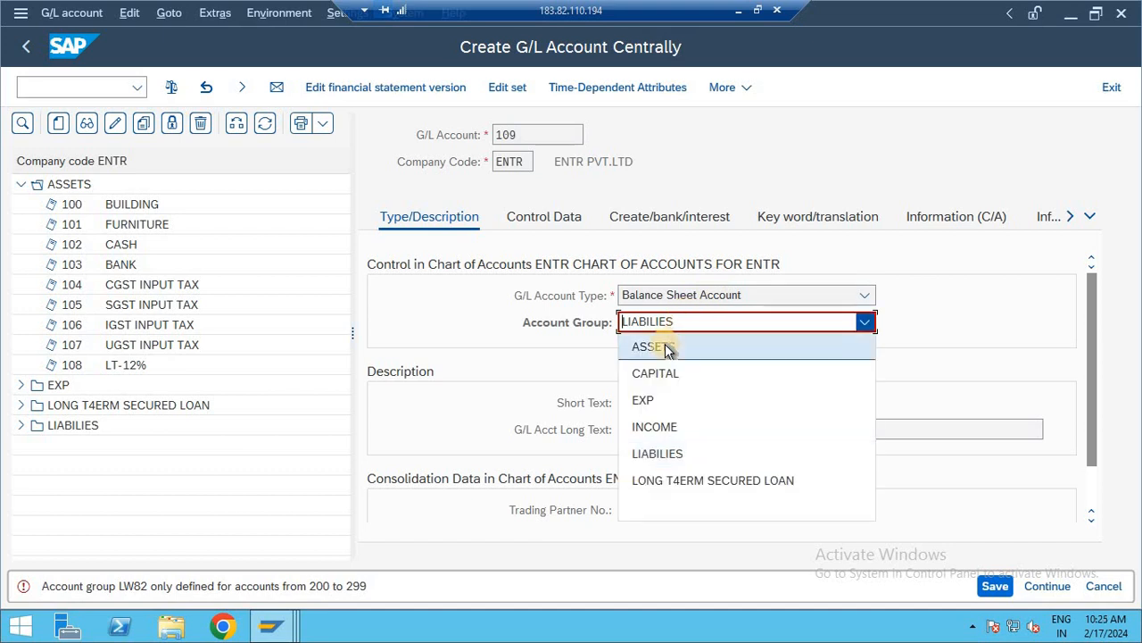
{"action": "left_click", "coordinate": [665, 346]}
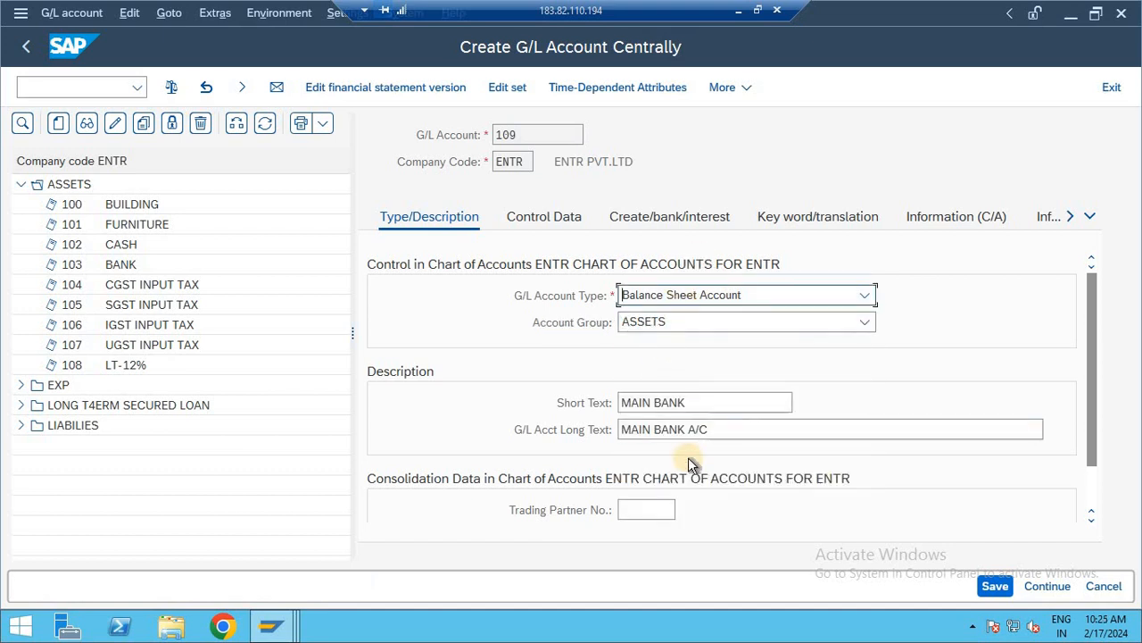
{"action": "left_click", "coordinate": [539, 218]}
{"action": "scroll", "coordinate": [539, 217], "scroll_direction": "down", "scroll_amount": 5}
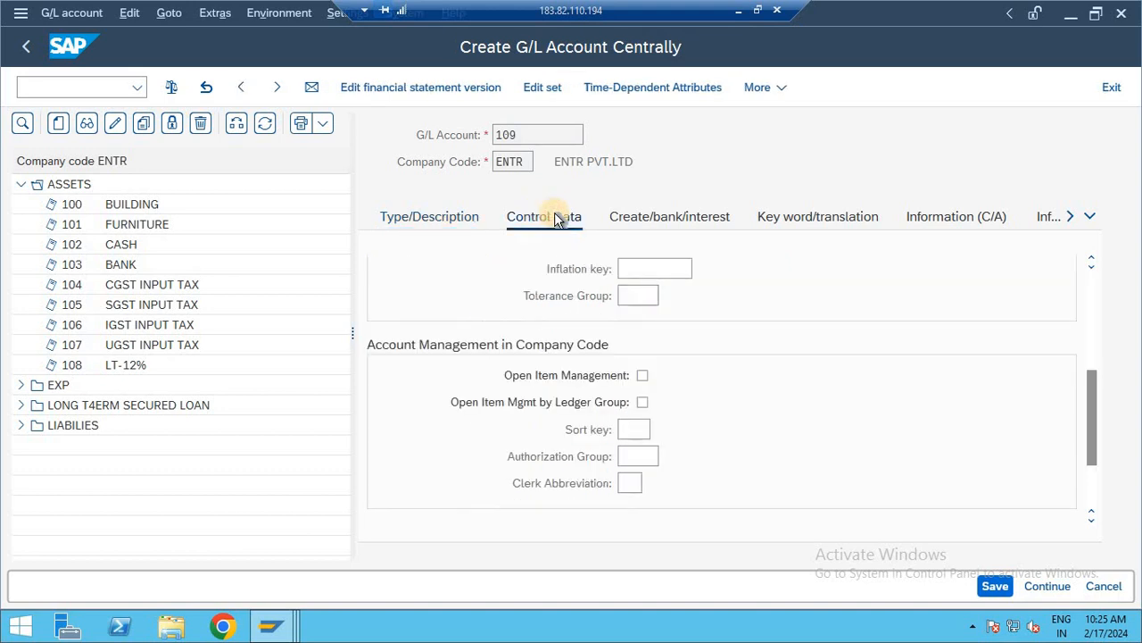
{"action": "left_click", "coordinate": [631, 430]}
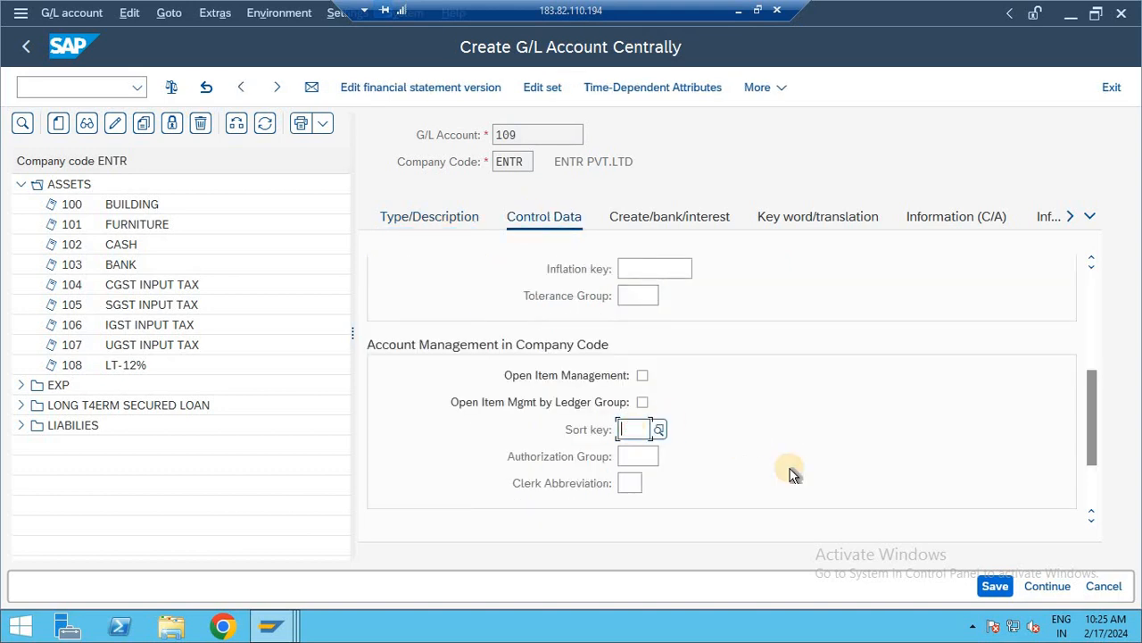
{"action": "type", "text": "001"}
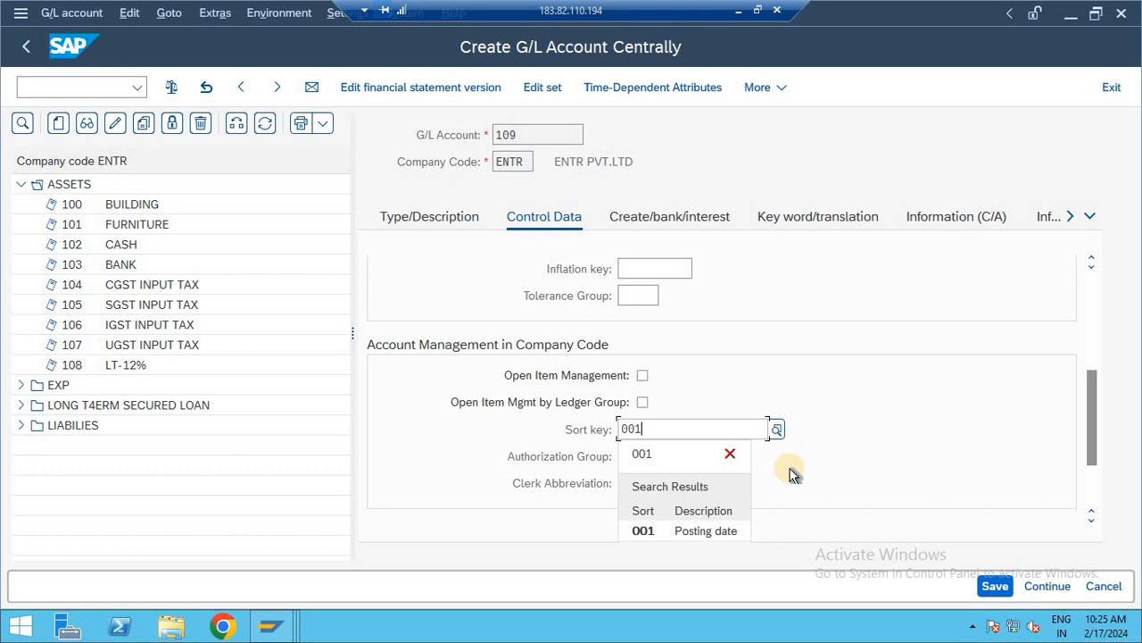
{"action": "left_click", "coordinate": [701, 533]}
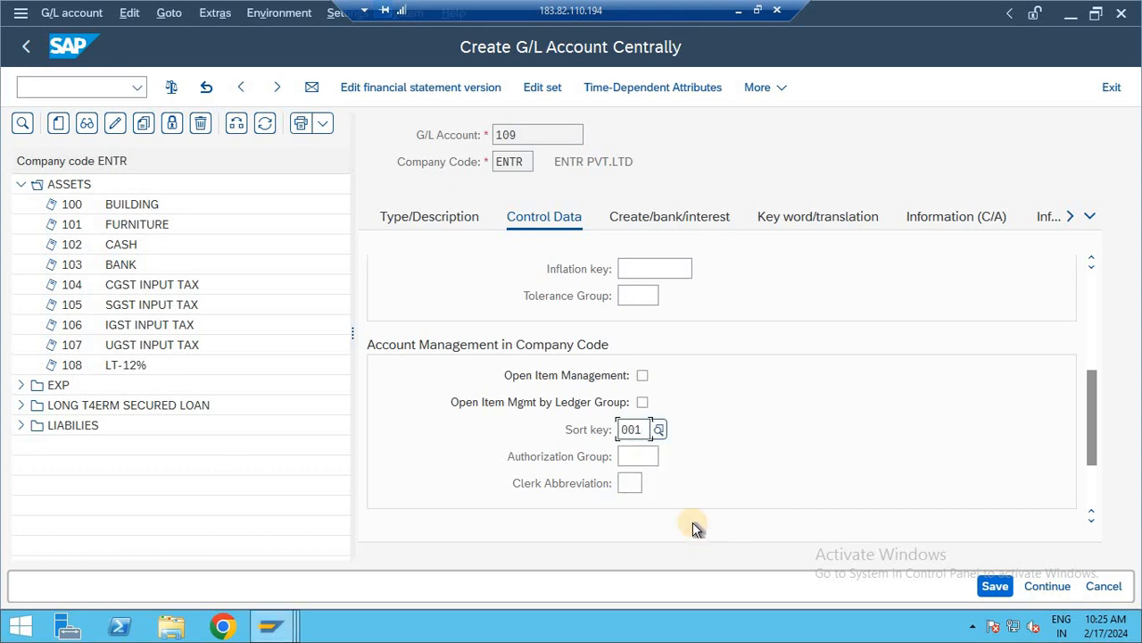
- Set the field status group of G/L account 109 to YB01 and save the account
{"action": "left_click", "coordinate": [650, 217]}
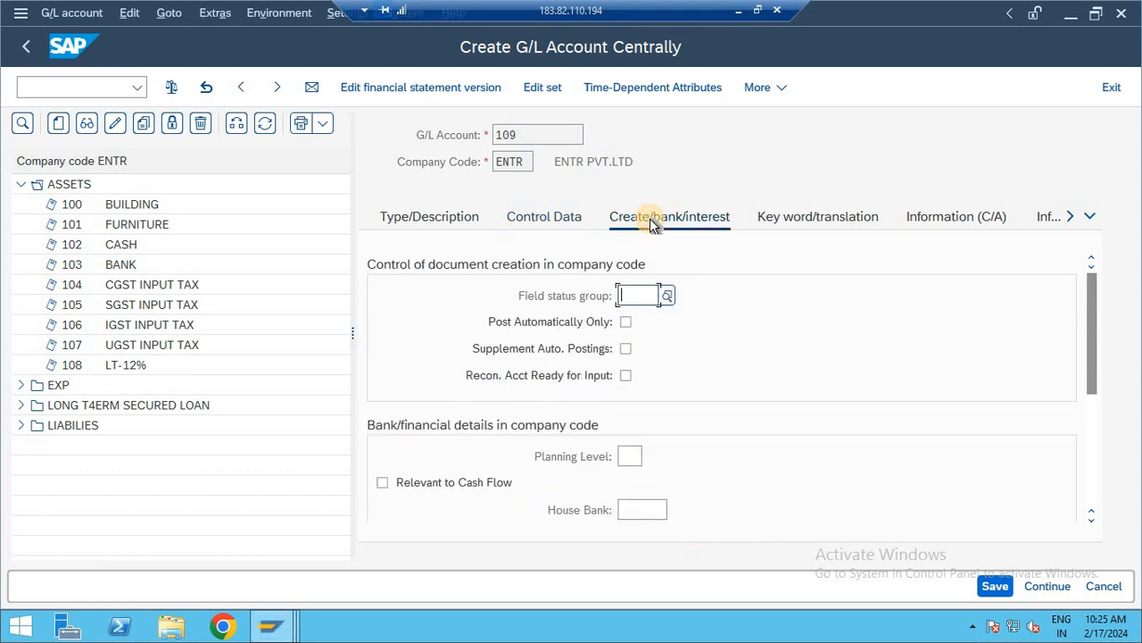
{"action": "type", "text": "YB01"}
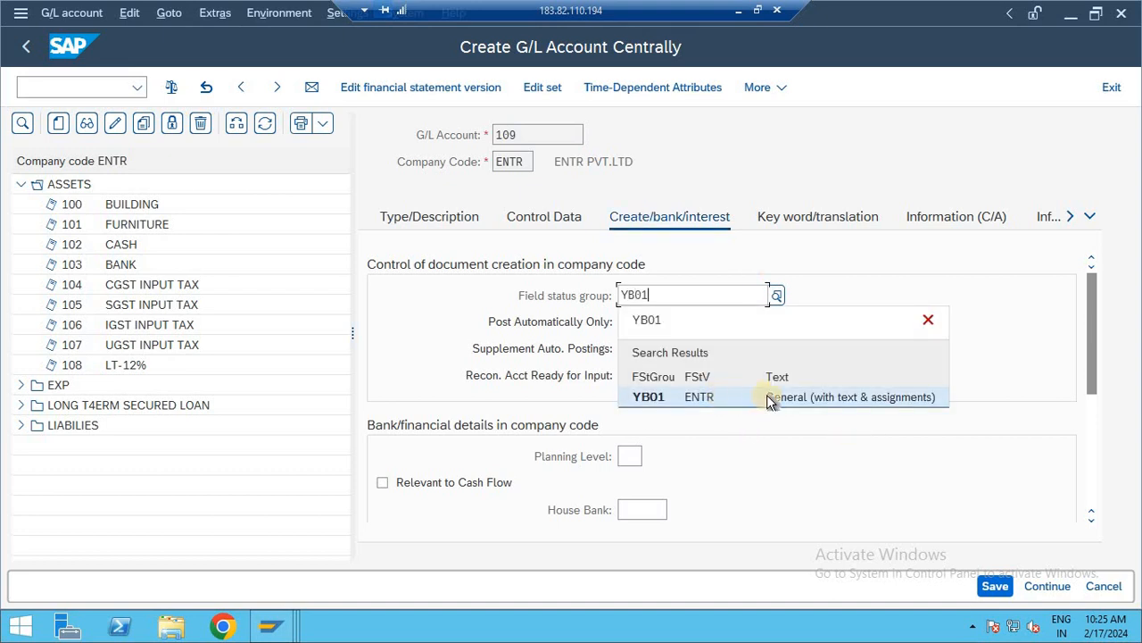
{"action": "left_click", "coordinate": [759, 400]}
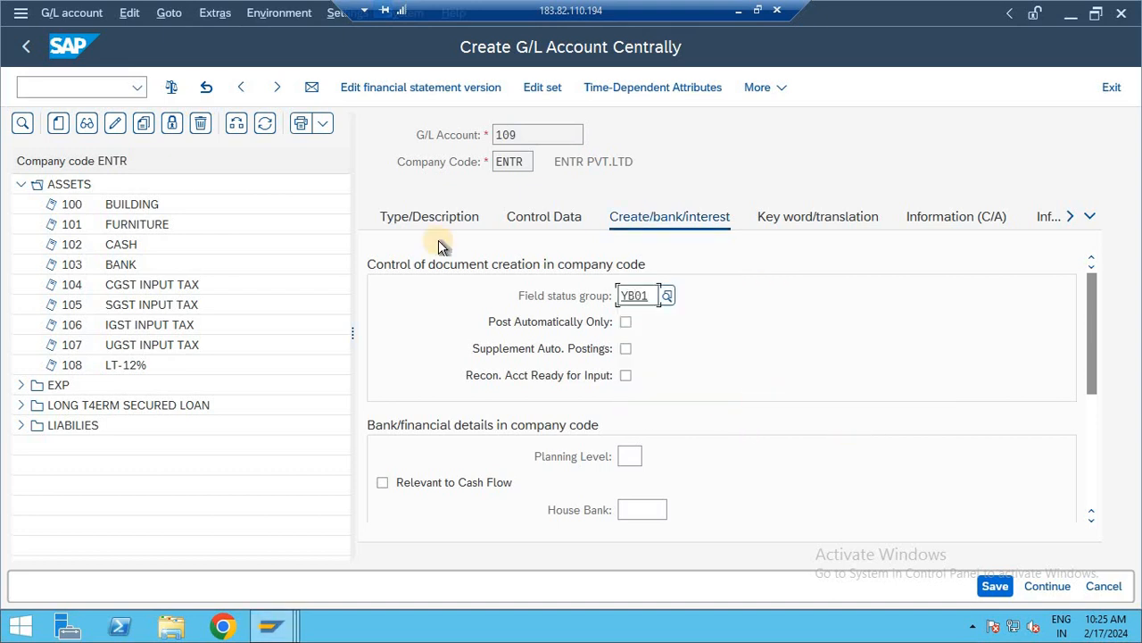
{"action": "left_click", "coordinate": [423, 216]}
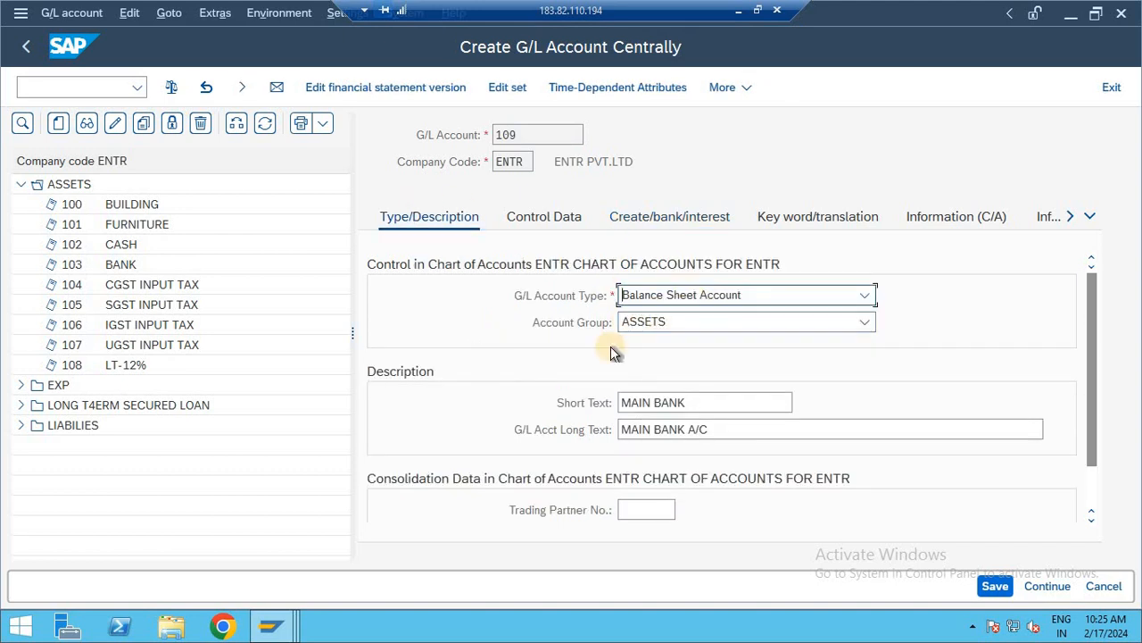
{"action": "left_click_drag", "start_coordinate": [691, 402], "coordinate": [566, 402]}
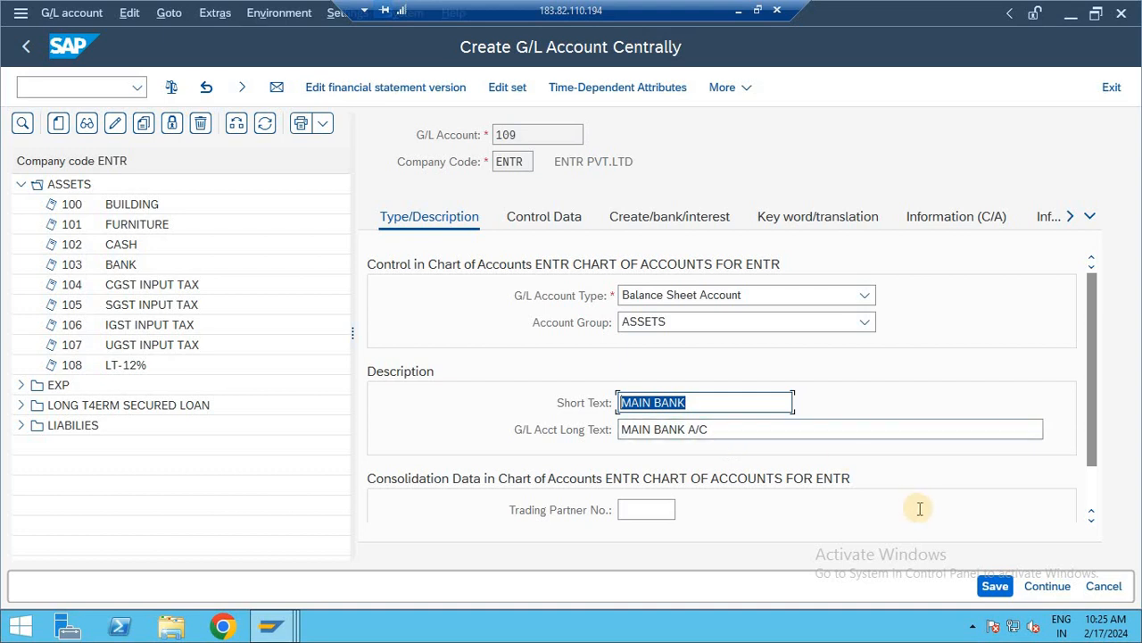
{"action": "left_click", "coordinate": [996, 586]}
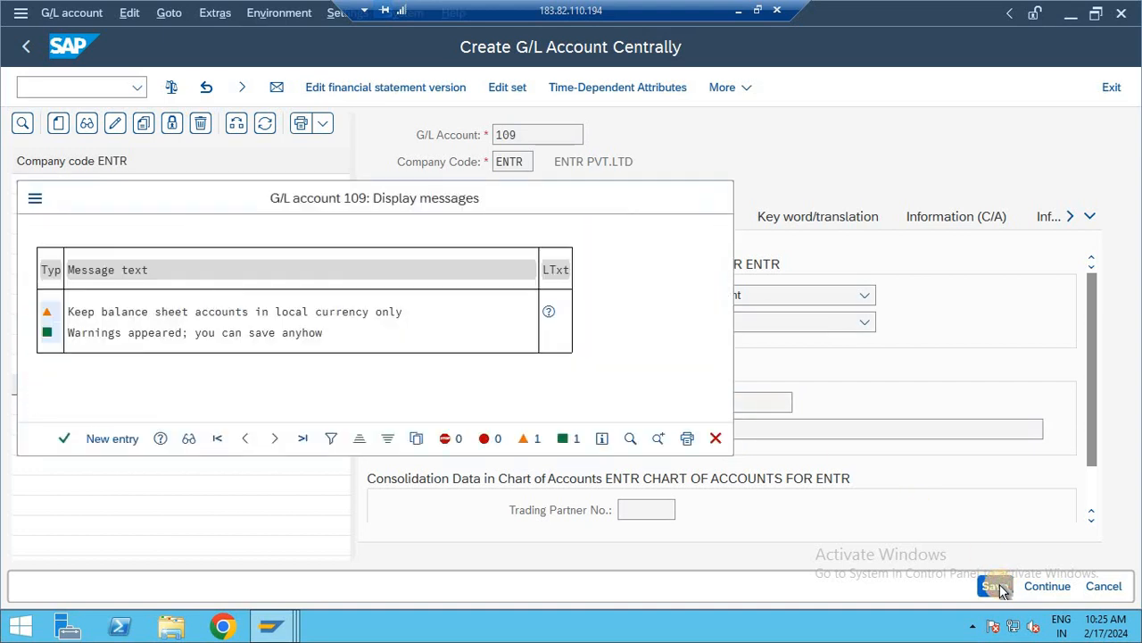
{"action": "left_click", "coordinate": [994, 587]}
- Leave G/L account maintenance and return to the SAP Easy Access screen
{"action": "left_click", "coordinate": [92, 94]}
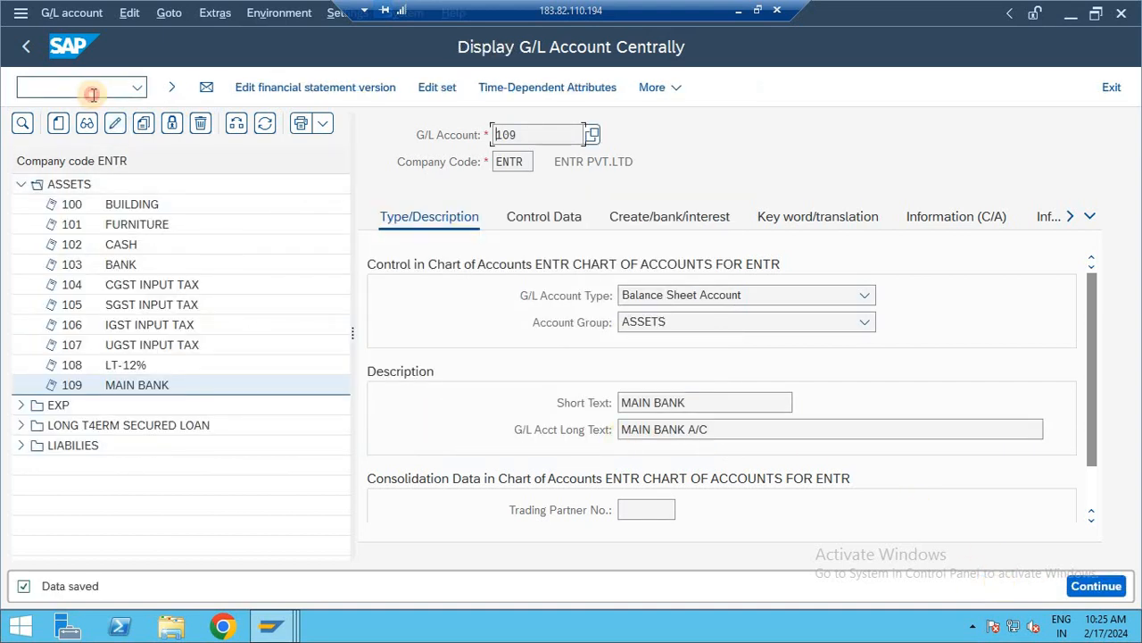
{"action": "type", "text": "/n"}
{"action": "key", "text": "Return"}
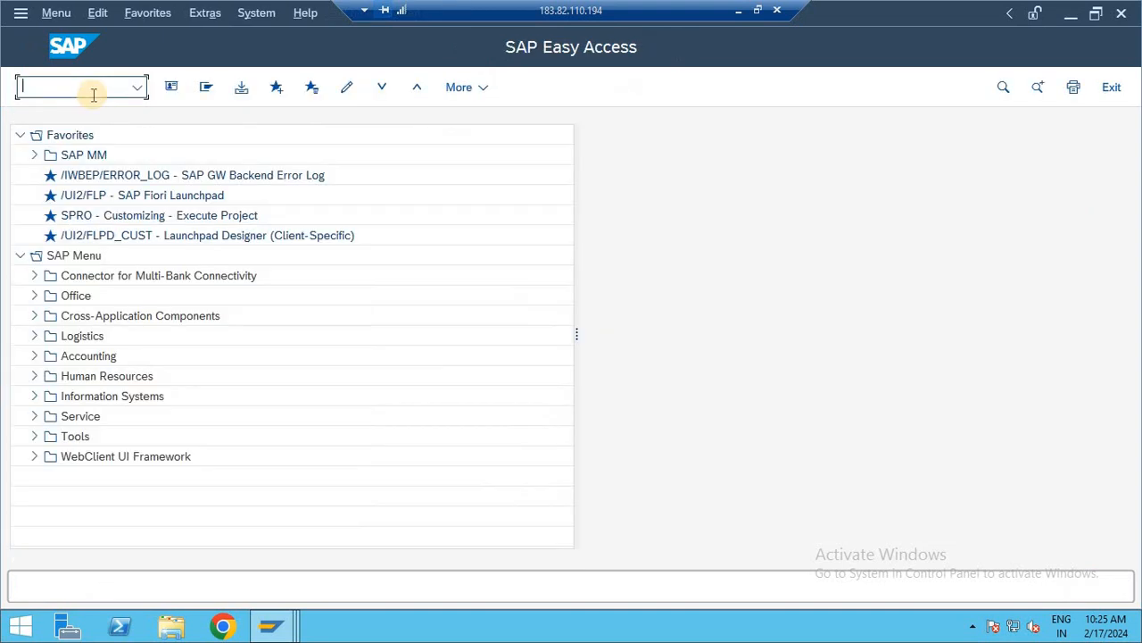
{"action": "type", "text": "SPRO"}
{"action": "key", "text": "Return"}
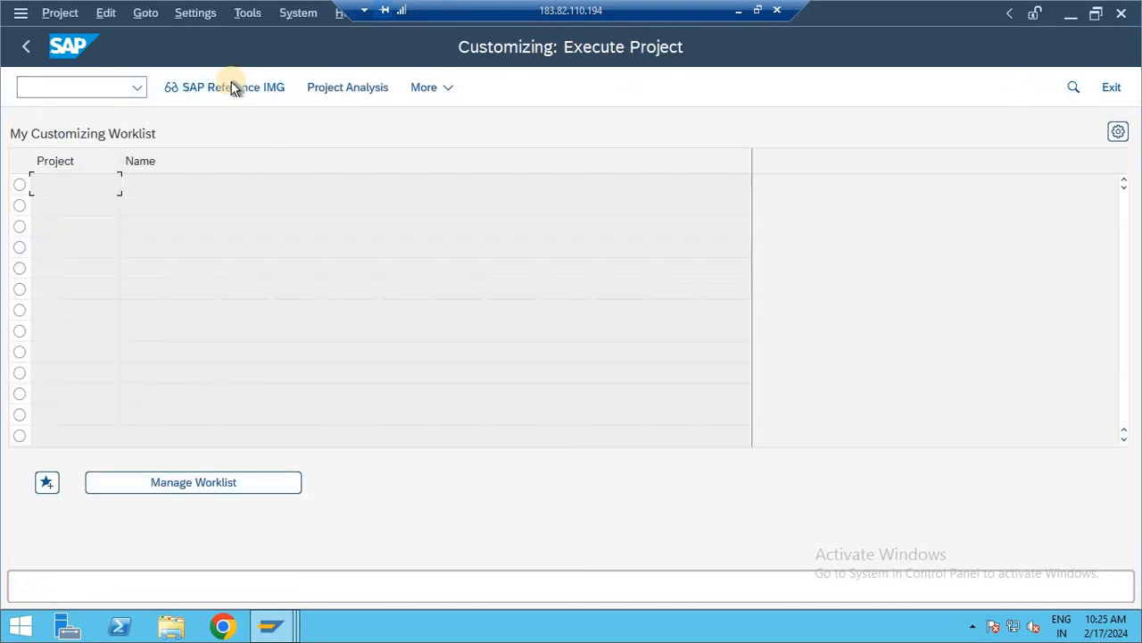
{"action": "key", "text": "F3"}
- Start transaction FS00, narrow the account tree area and expand the ASSETS group
{"action": "type", "text": "FS00"}
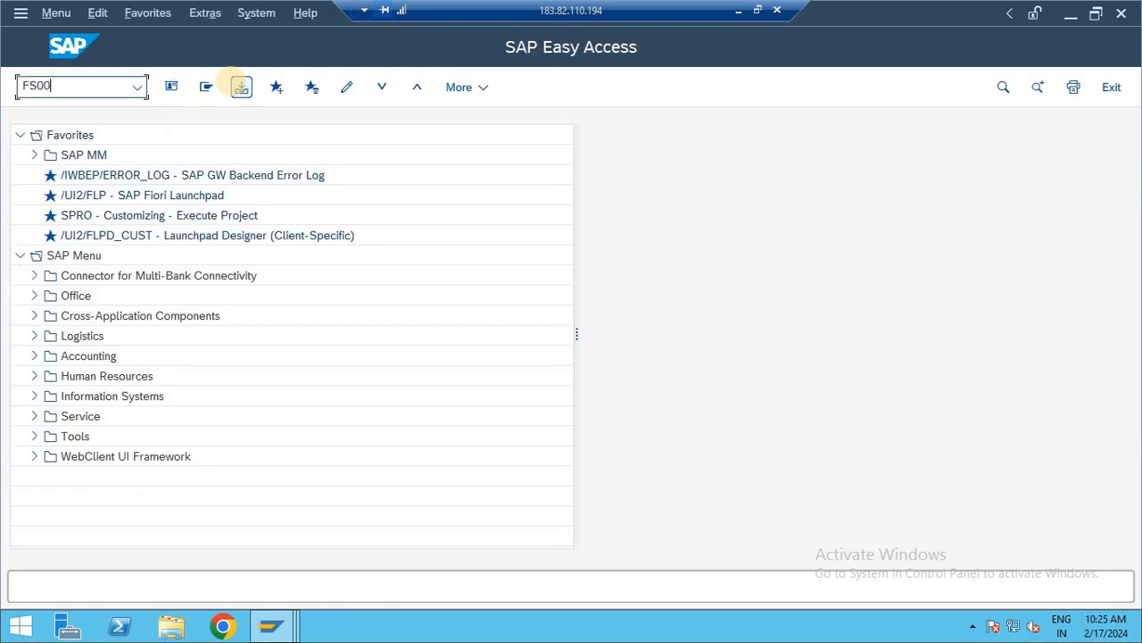
{"action": "key", "text": "Return"}
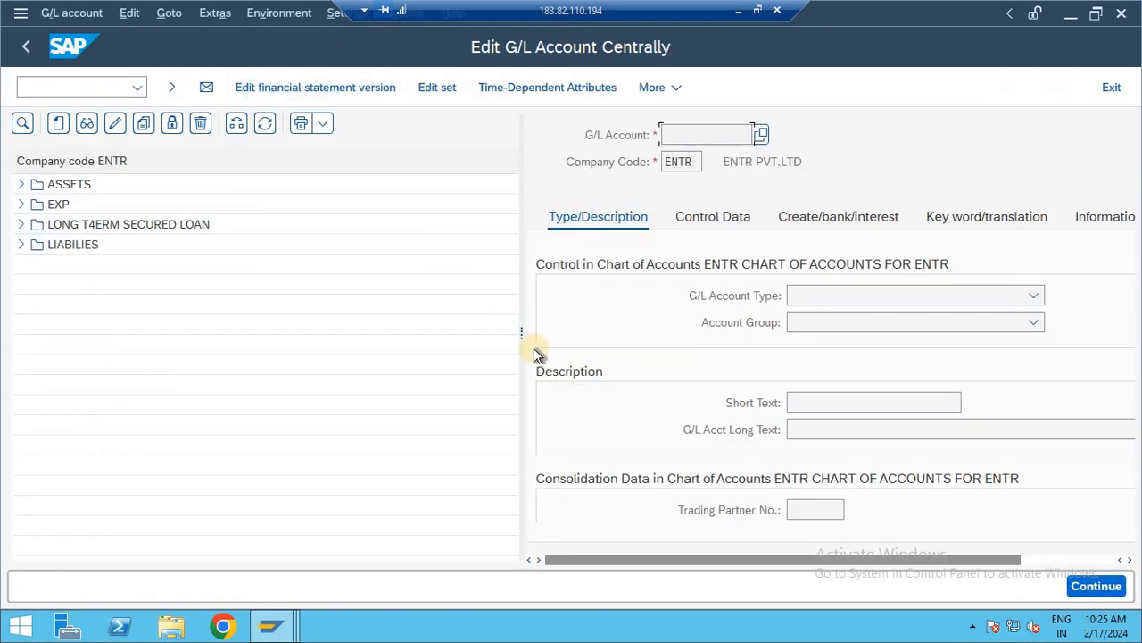
{"action": "left_click_drag", "start_coordinate": [522, 334], "coordinate": [408, 329]}
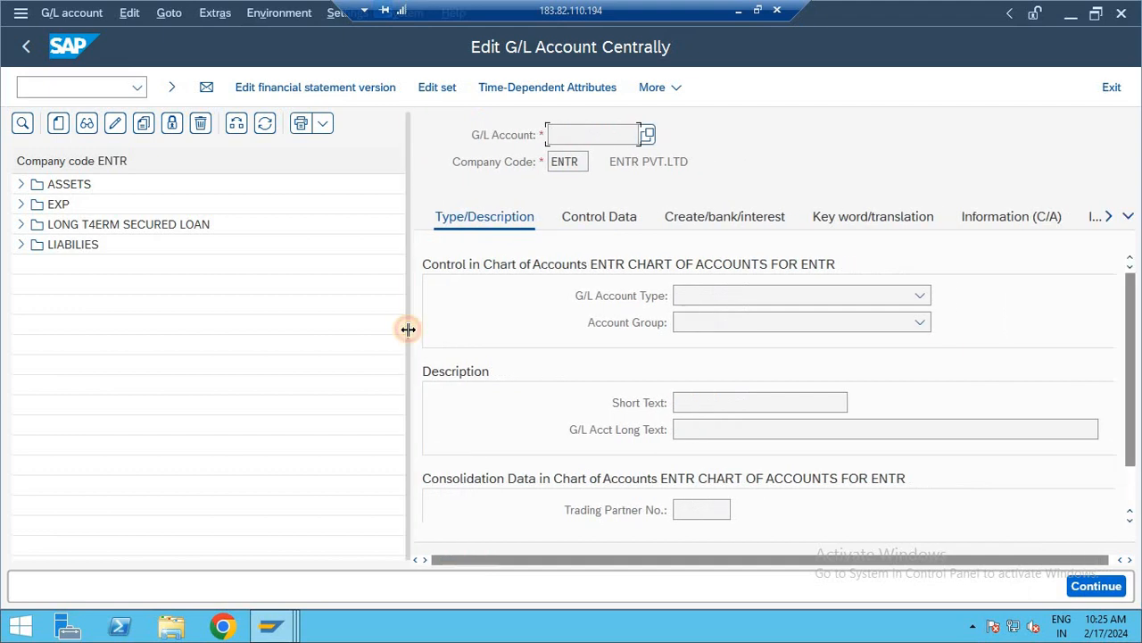
{"action": "left_click", "coordinate": [21, 185]}
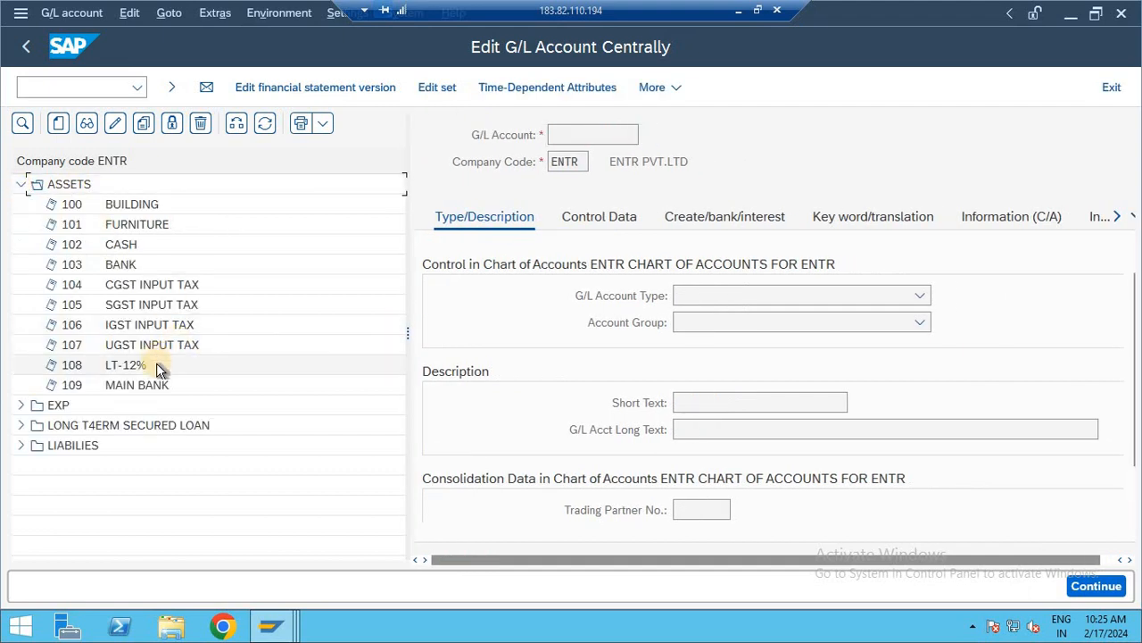
- Copy G/L account 109 MAIN BANK to a new account 110 in company code ENTR
{"action": "left_click", "coordinate": [158, 387]}
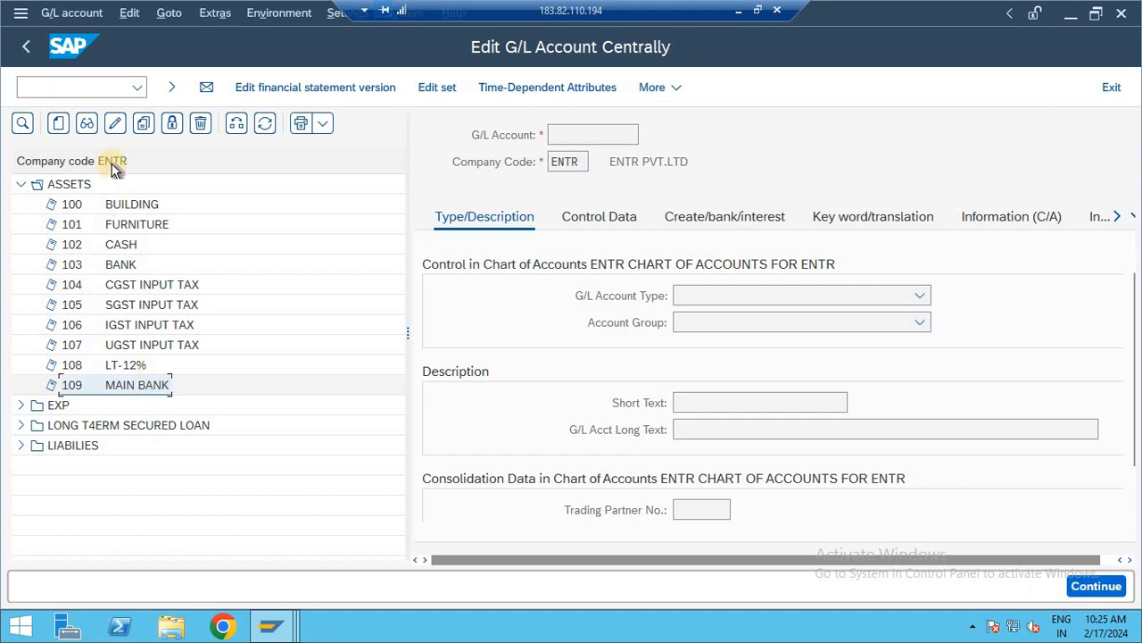
{"action": "left_click", "coordinate": [143, 124]}
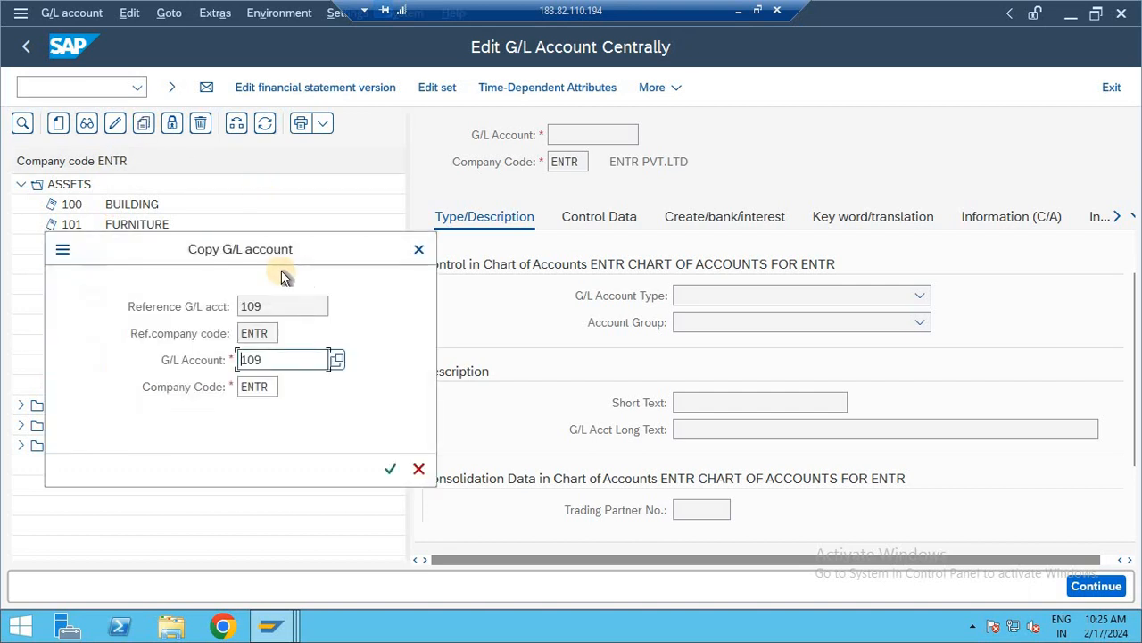
{"action": "left_click_drag", "start_coordinate": [255, 248], "coordinate": [512, 322]}
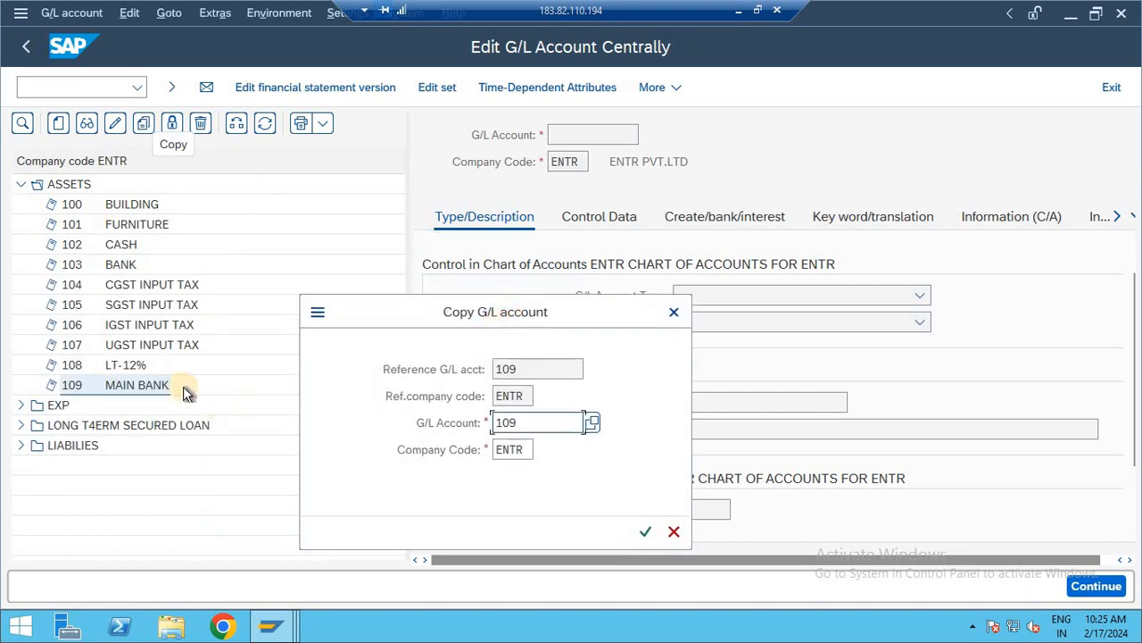
{"action": "left_click", "coordinate": [533, 425]}
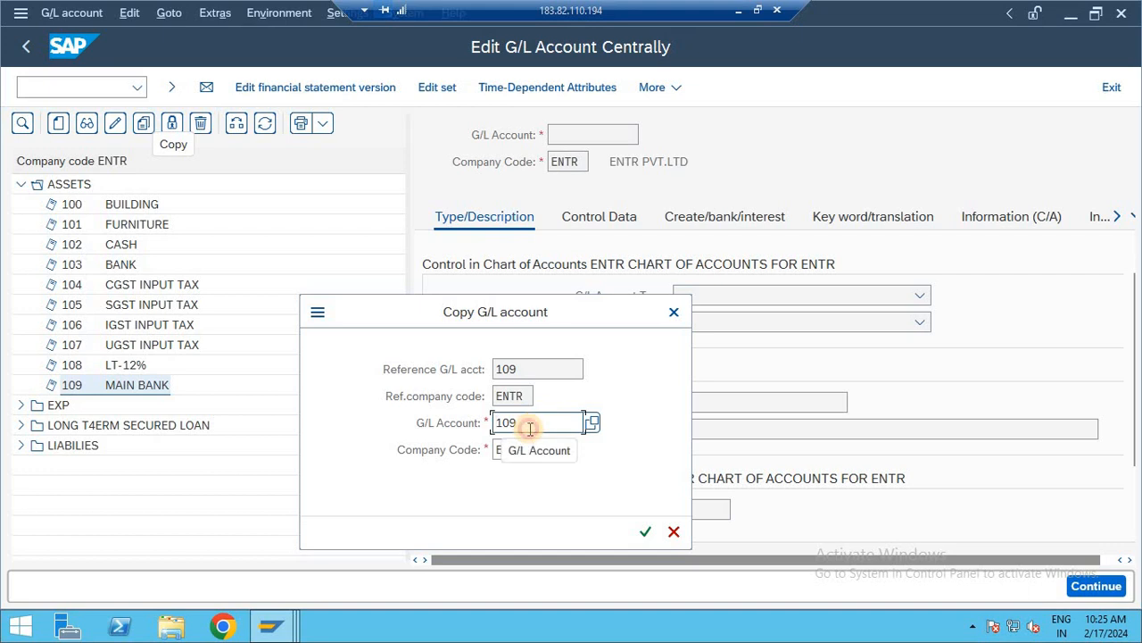
{"action": "key", "text": "BackSpace"}
{"action": "key", "text": "BackSpace"}
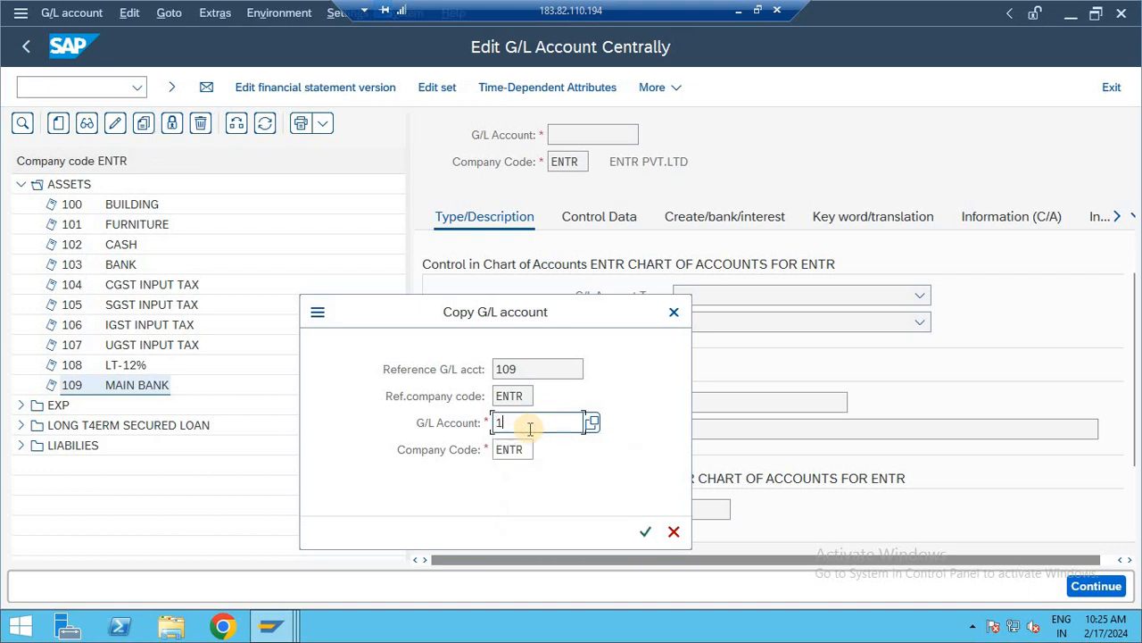
{"action": "type", "text": "10"}
{"action": "key", "text": "Return"}
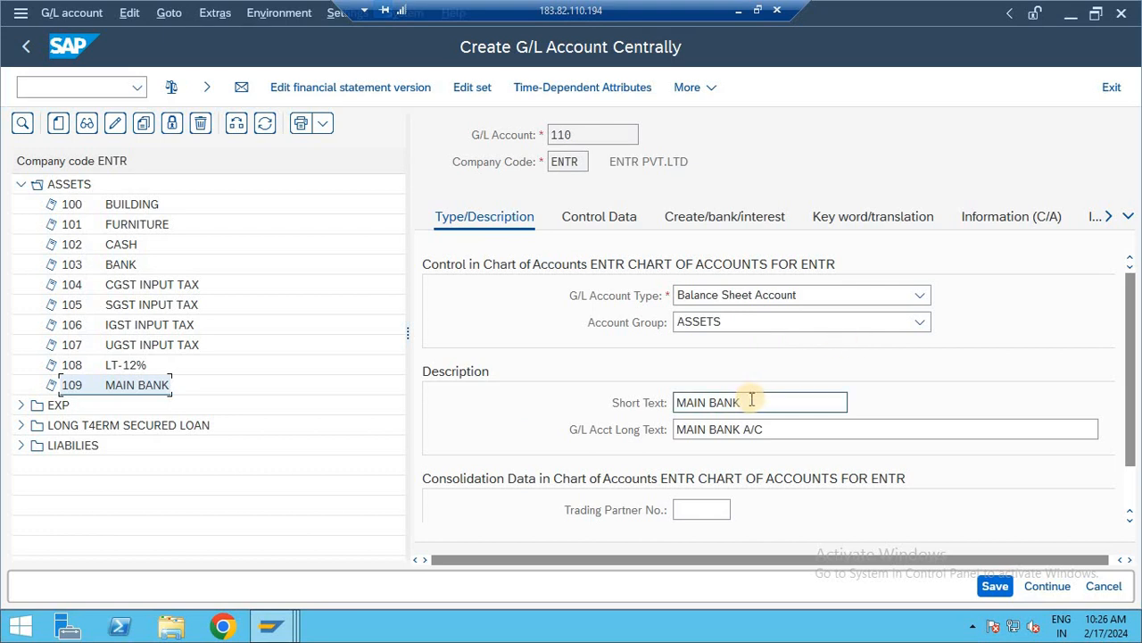
- Describe G/L account 110 with the short text INCOMING BANK and the long text INCOMING BANK A/C
{"action": "left_click_drag", "start_coordinate": [753, 393], "coordinate": [574, 396]}
{"action": "type", "text": "INCO"}
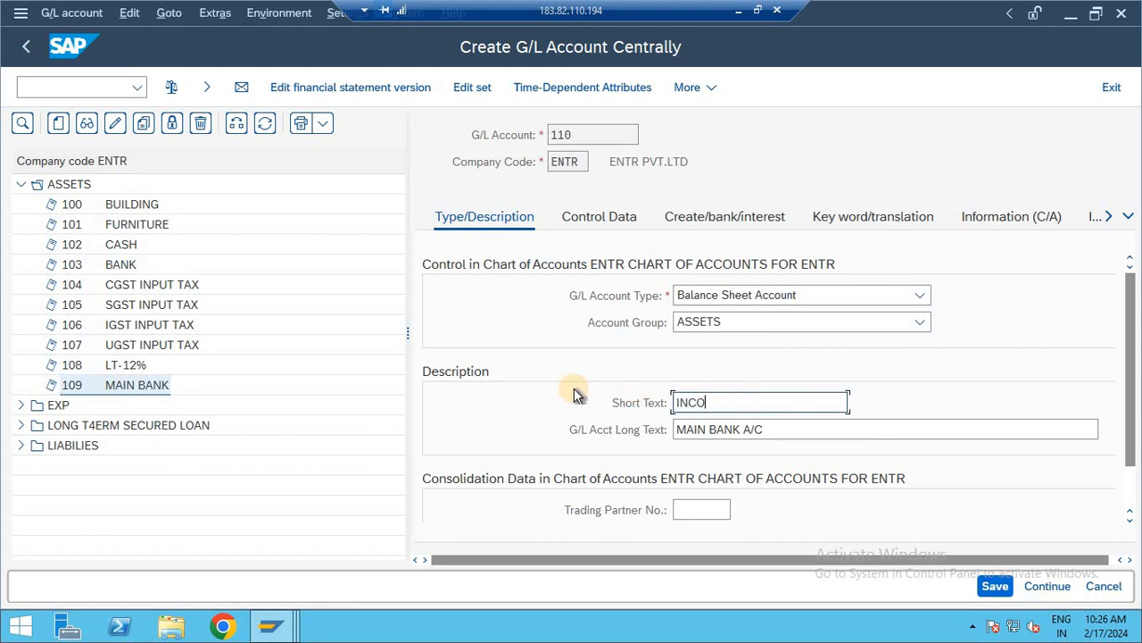
{"action": "type", "text": "MING BANK"}
{"action": "key", "text": "ctrl+a"}
{"action": "key", "text": "Tab"}
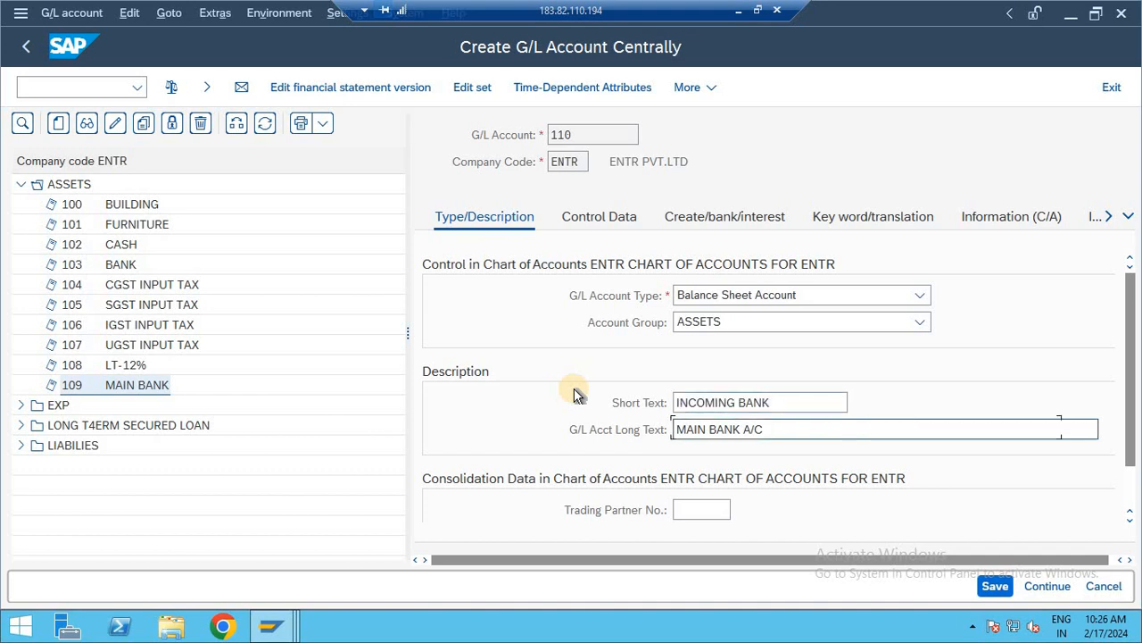
{"action": "key", "text": "ctrl+a"}
{"action": "key", "text": "ctrl+v"}
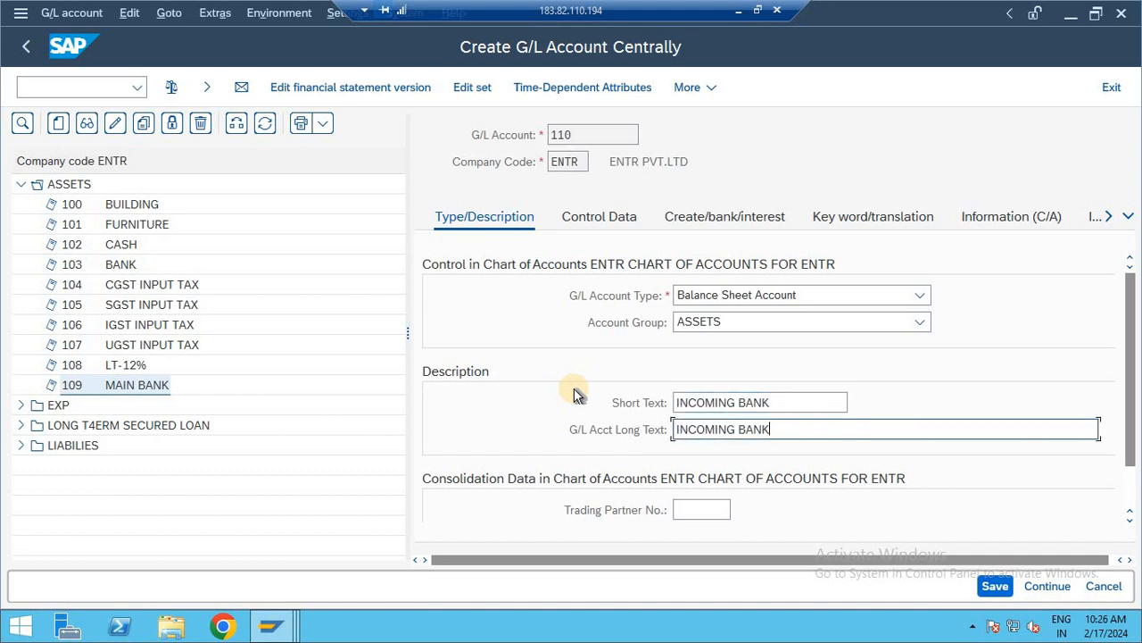
{"action": "type", "text": "A/C"}
- Check the control data and document creation settings of G/L account 110, then save the account despite the warning
{"action": "left_click", "coordinate": [603, 215]}
{"action": "scroll", "coordinate": [826, 373], "scroll_direction": "down", "scroll_amount": 5}
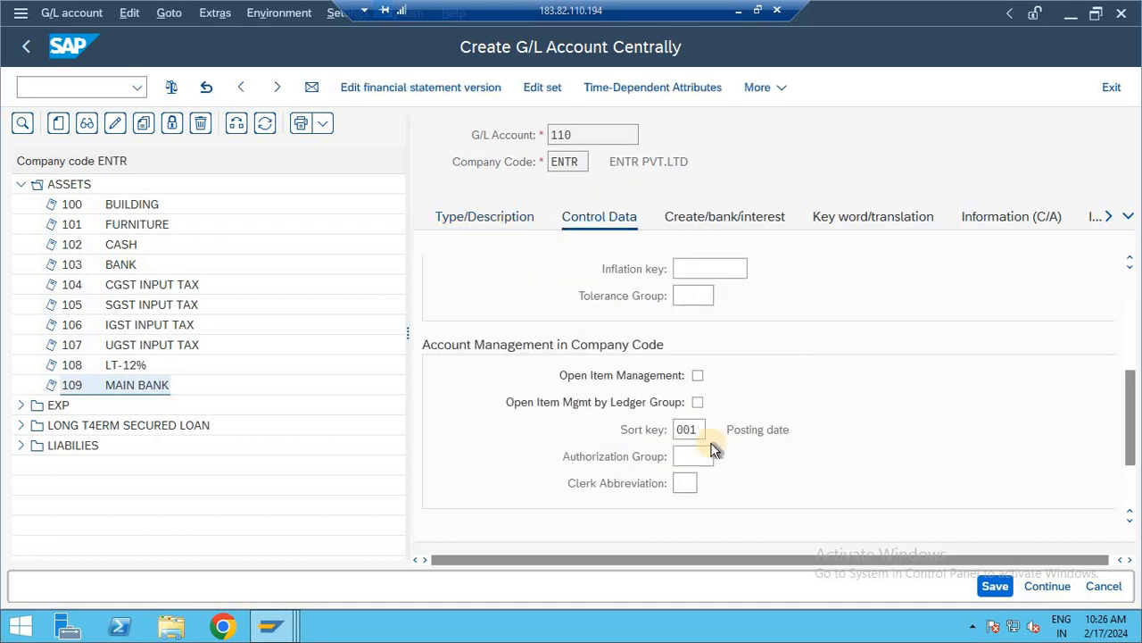
{"action": "left_click", "coordinate": [714, 218]}
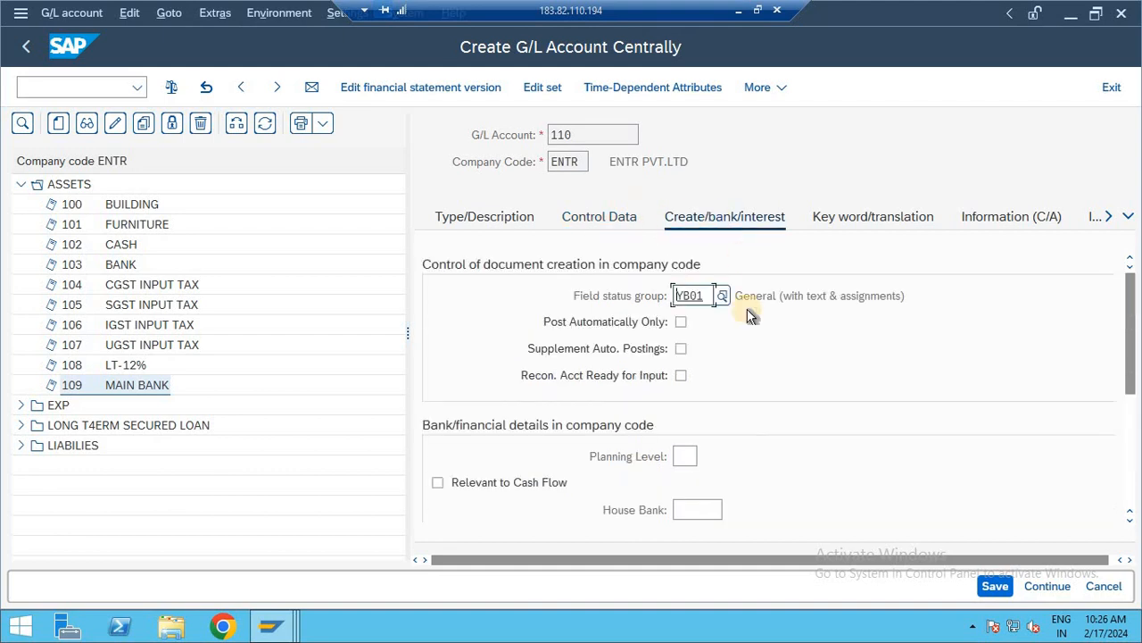
{"action": "left_click", "coordinate": [450, 214]}
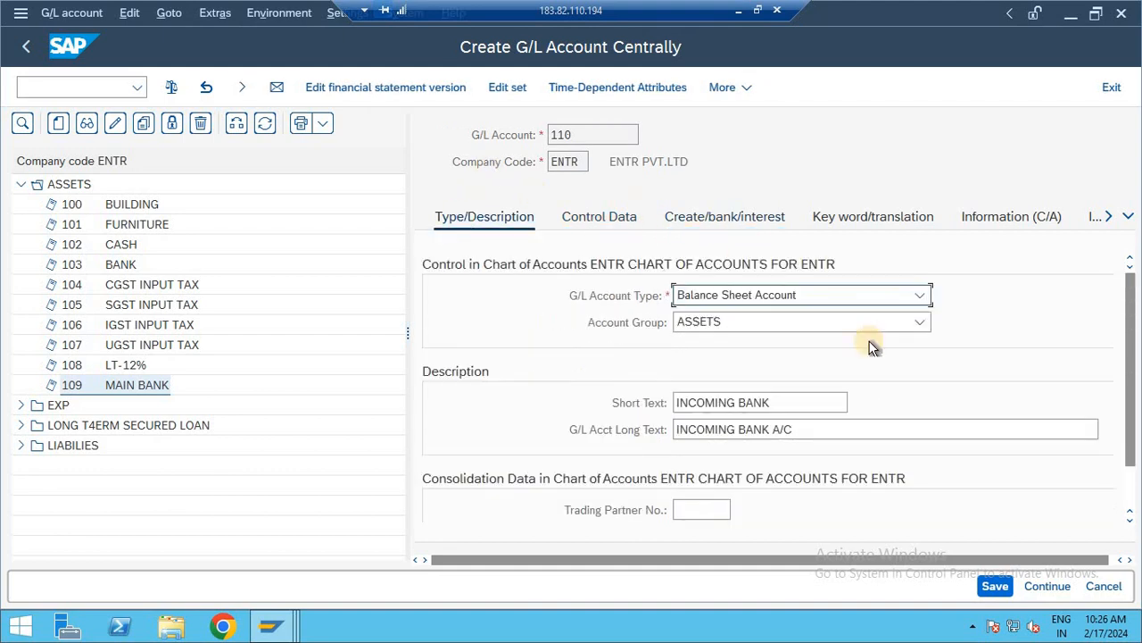
{"action": "left_click", "coordinate": [998, 586]}
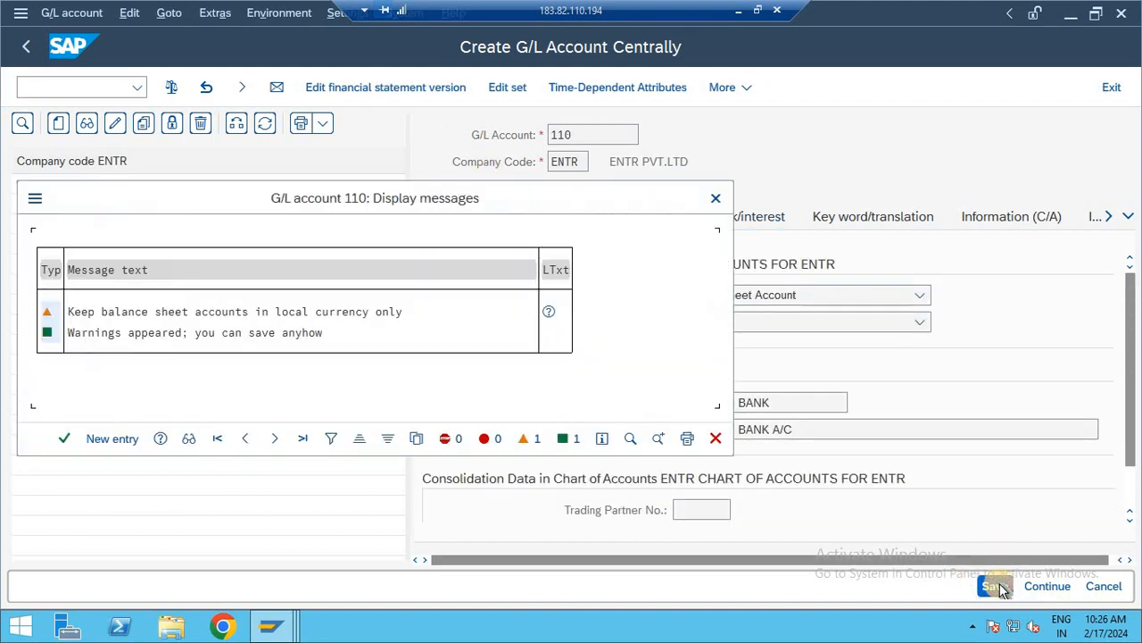
{"action": "left_click", "coordinate": [998, 587]}
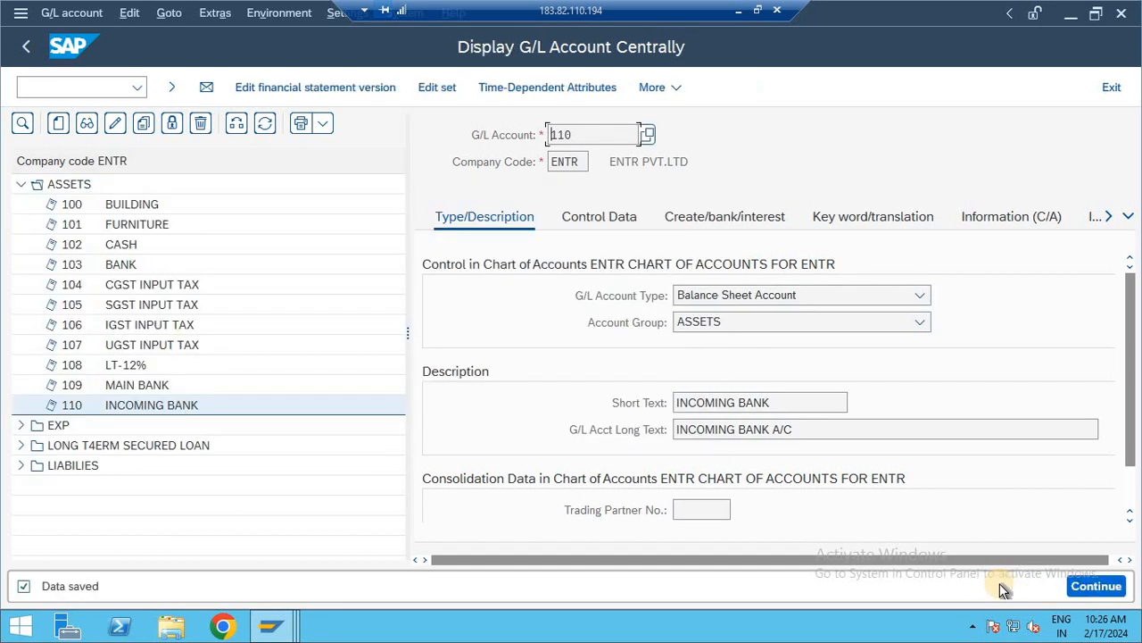
- Copy G/L account 110 INCOMING BANK to a new account 111 in company code ENTR
{"action": "left_click", "coordinate": [138, 407]}
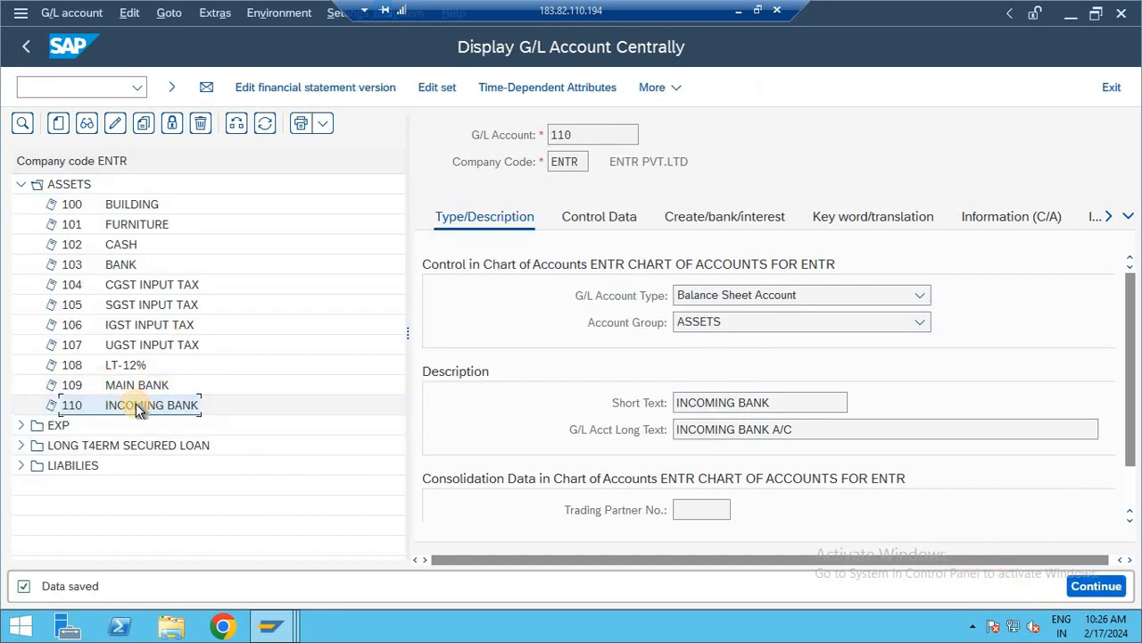
{"action": "left_click", "coordinate": [144, 122]}
{"action": "left_click_drag", "start_coordinate": [248, 257], "coordinate": [448, 270]}
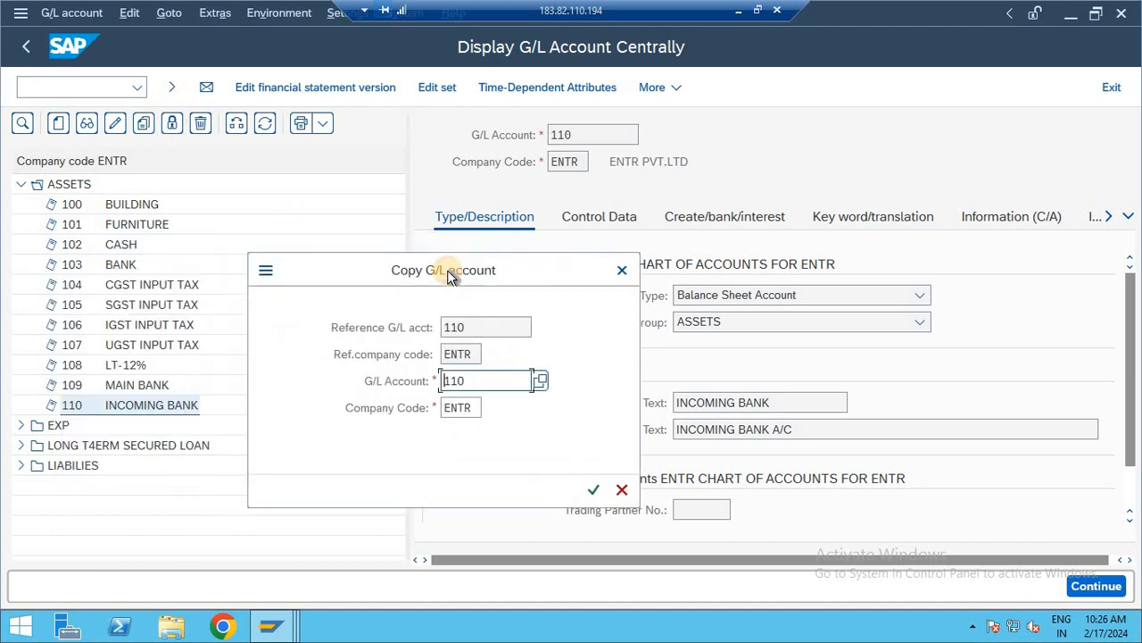
{"action": "left_click", "coordinate": [469, 380]}
{"action": "type", "text": "11"}
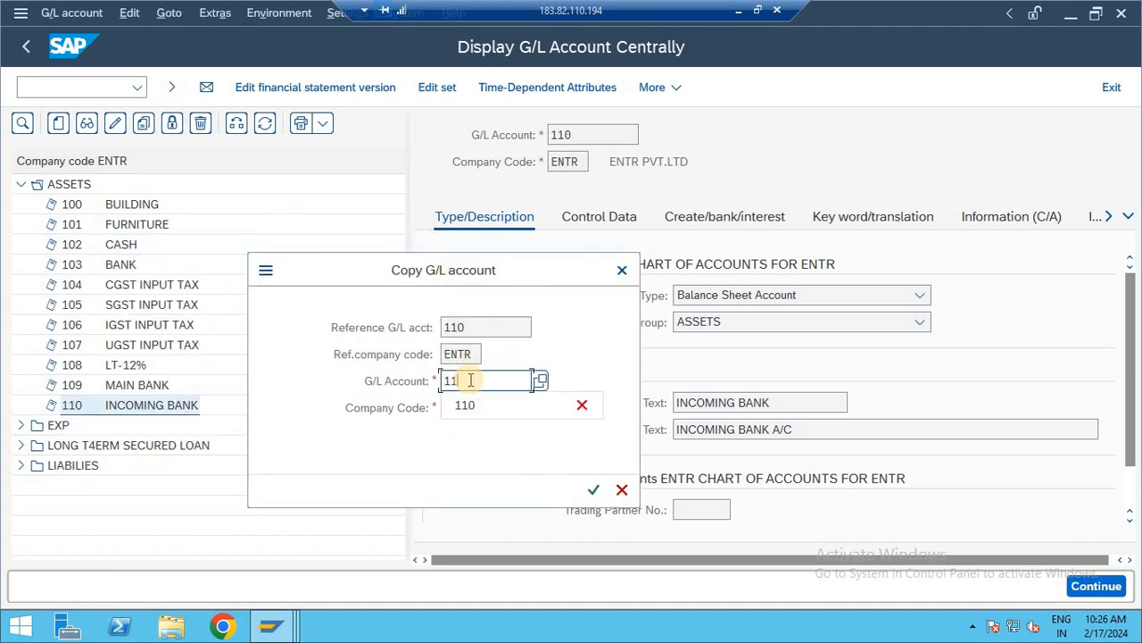
{"action": "type", "text": "1"}
{"action": "key", "text": "Return"}
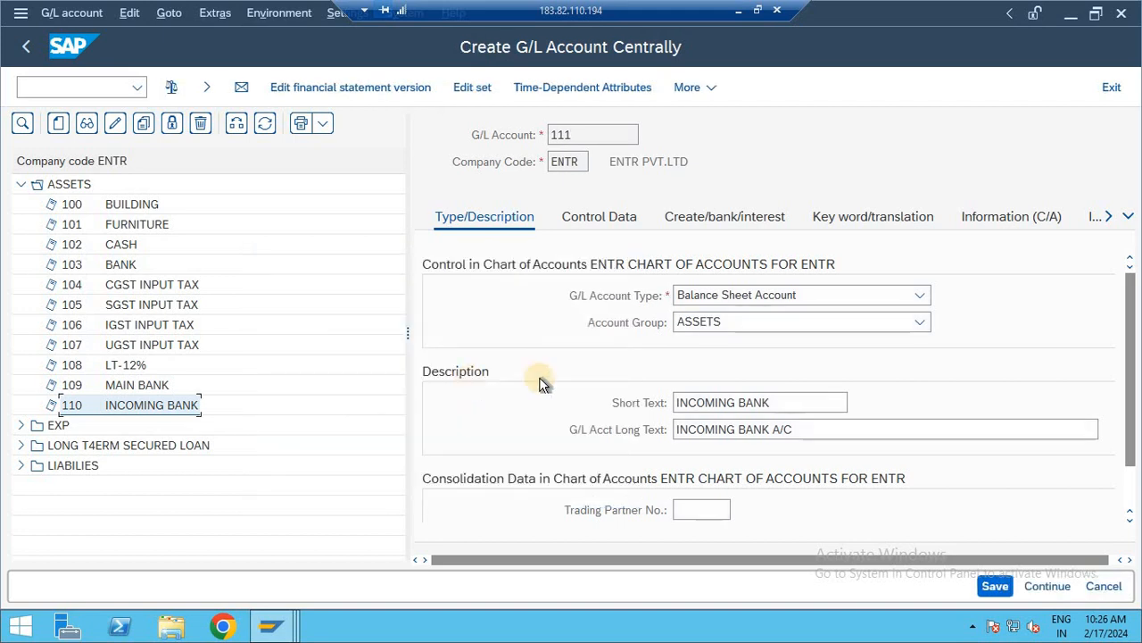
- Set both the short and long text of G/L account 111 to OUTGOING BANK and save the account
{"action": "left_click_drag", "start_coordinate": [771, 402], "coordinate": [488, 418]}
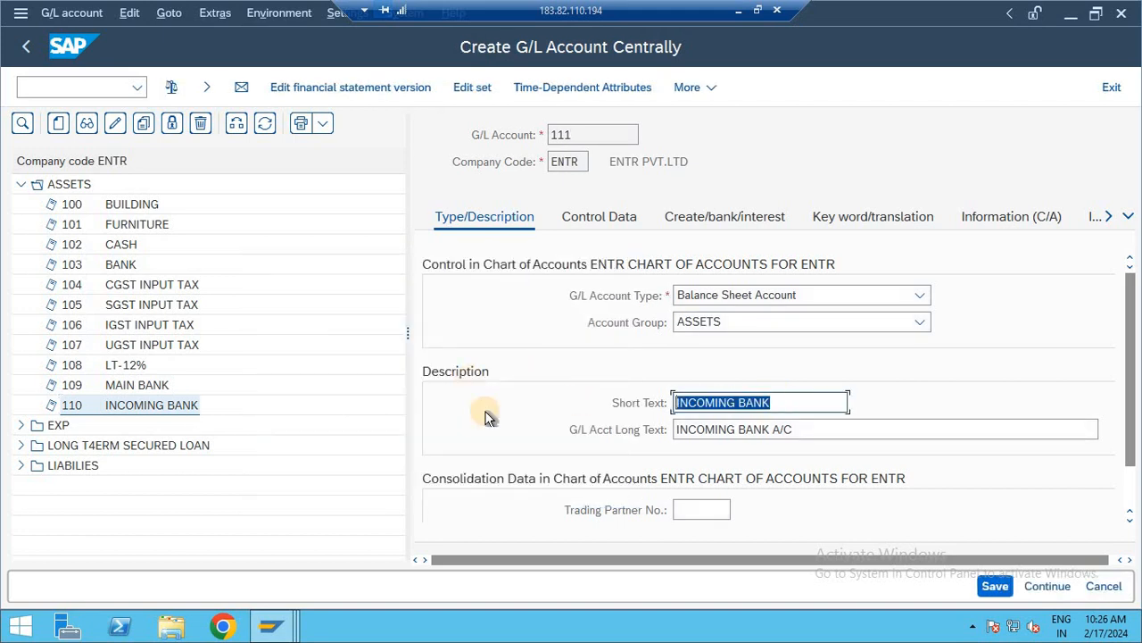
{"action": "type", "text": "OUTGOING"}
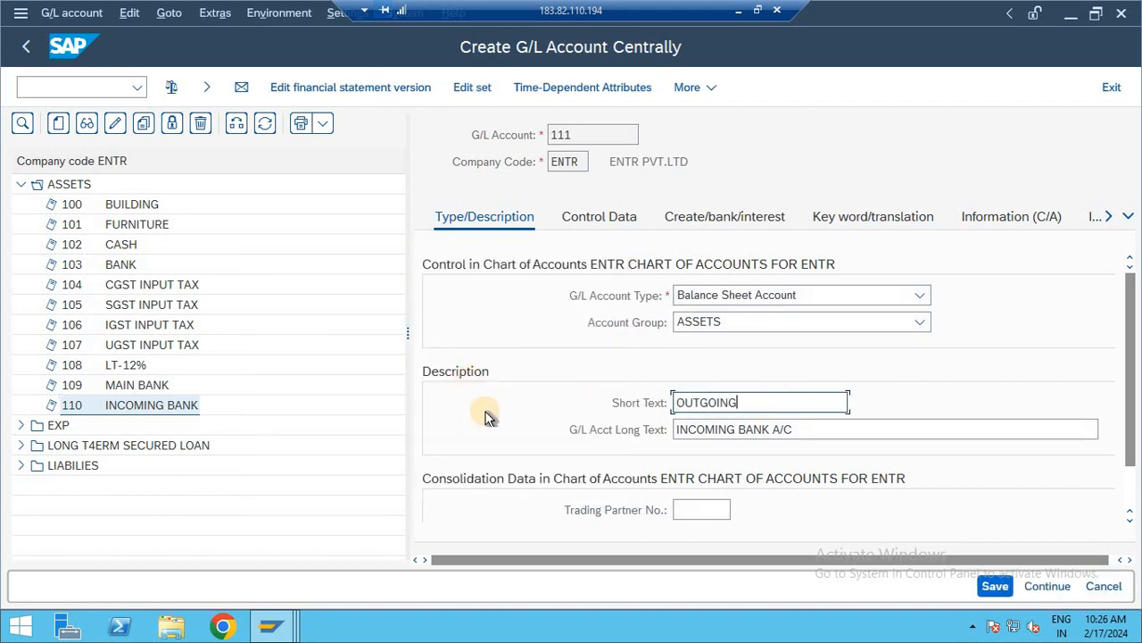
{"action": "type", "text": " BANK"}
{"action": "key", "text": "ctrl+a"}
{"action": "key", "text": "ctrl+c"}
{"action": "key", "text": "Tab"}
{"action": "key", "text": "ctrl+a"}
{"action": "key", "text": "ctrl+v"}
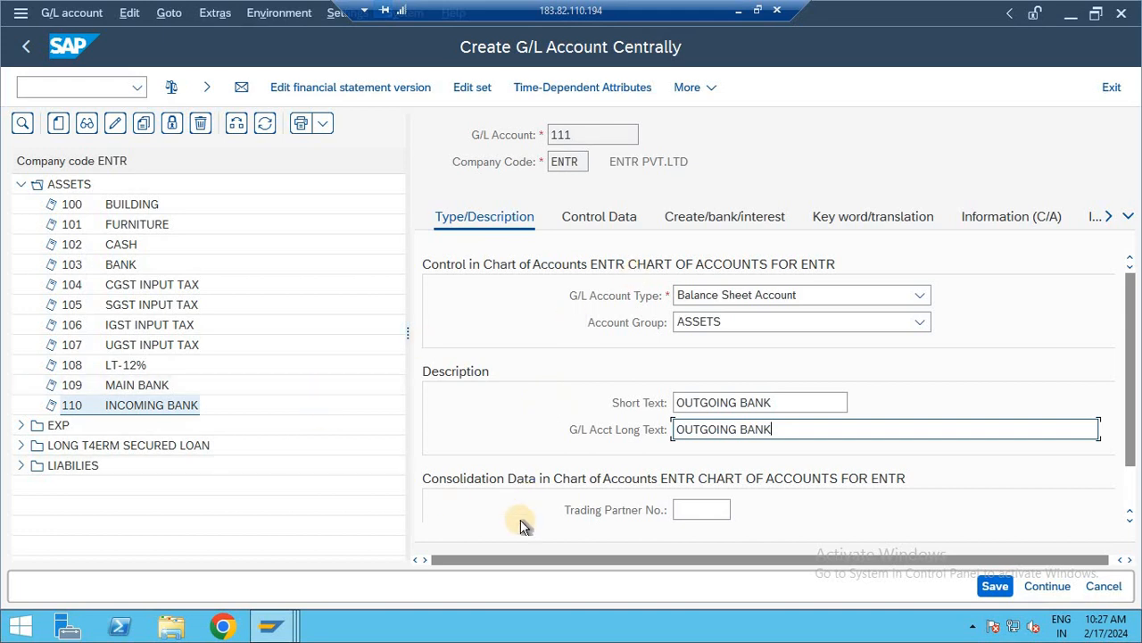
{"action": "left_click", "coordinate": [995, 585]}
{"action": "left_click", "coordinate": [995, 586]}
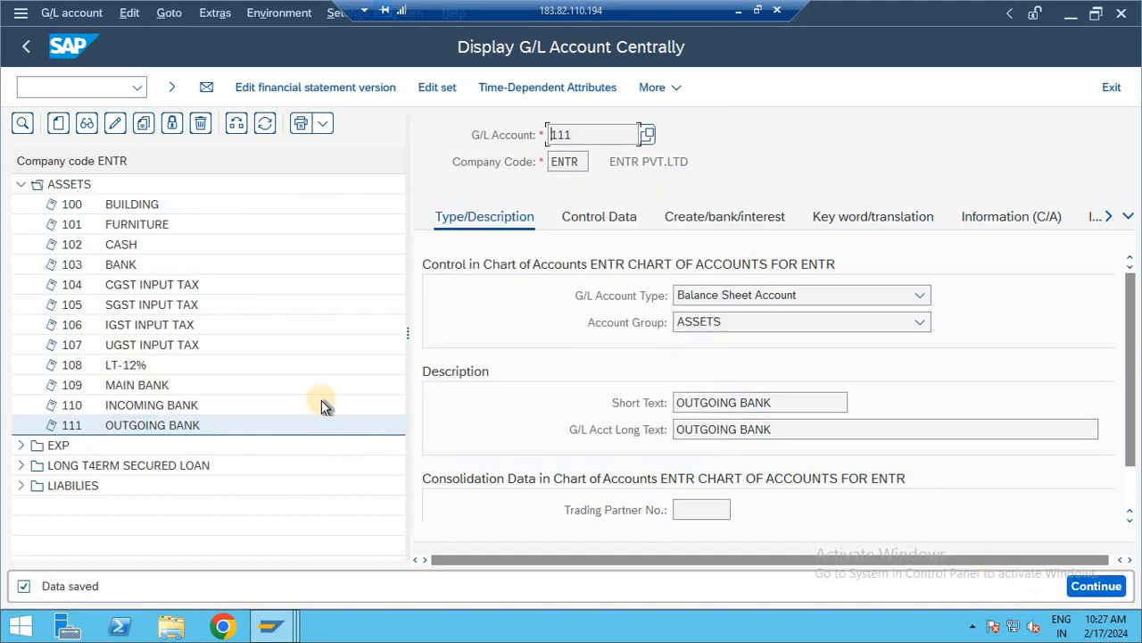
{"action": "left_click", "coordinate": [150, 384]}
{"action": "left_click", "coordinate": [173, 409]}
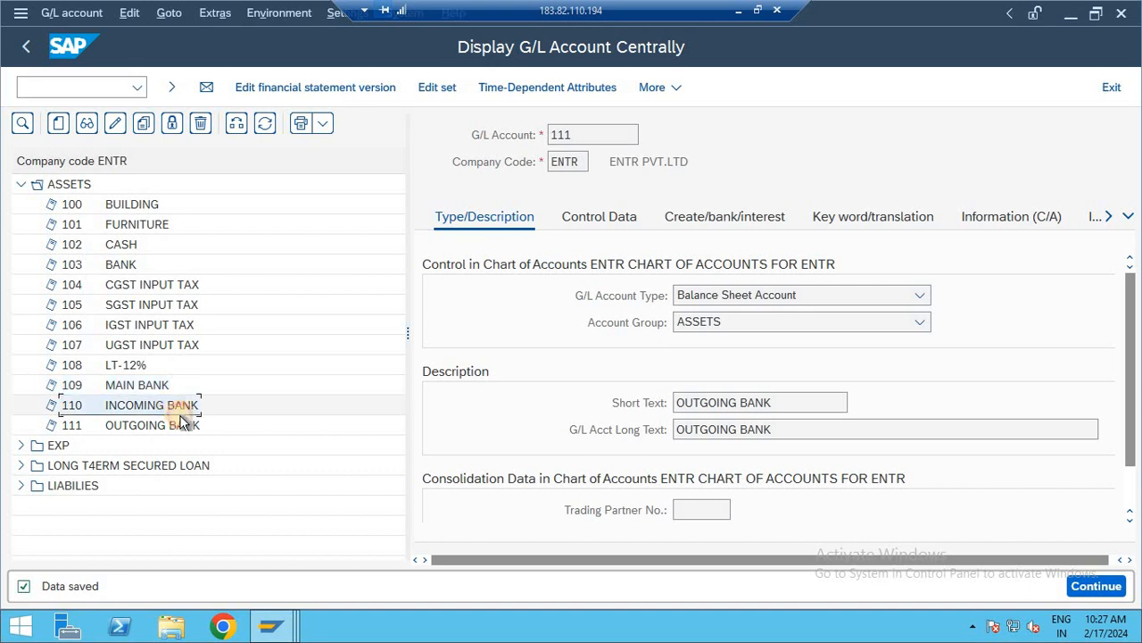
{"action": "left_click", "coordinate": [170, 438]}
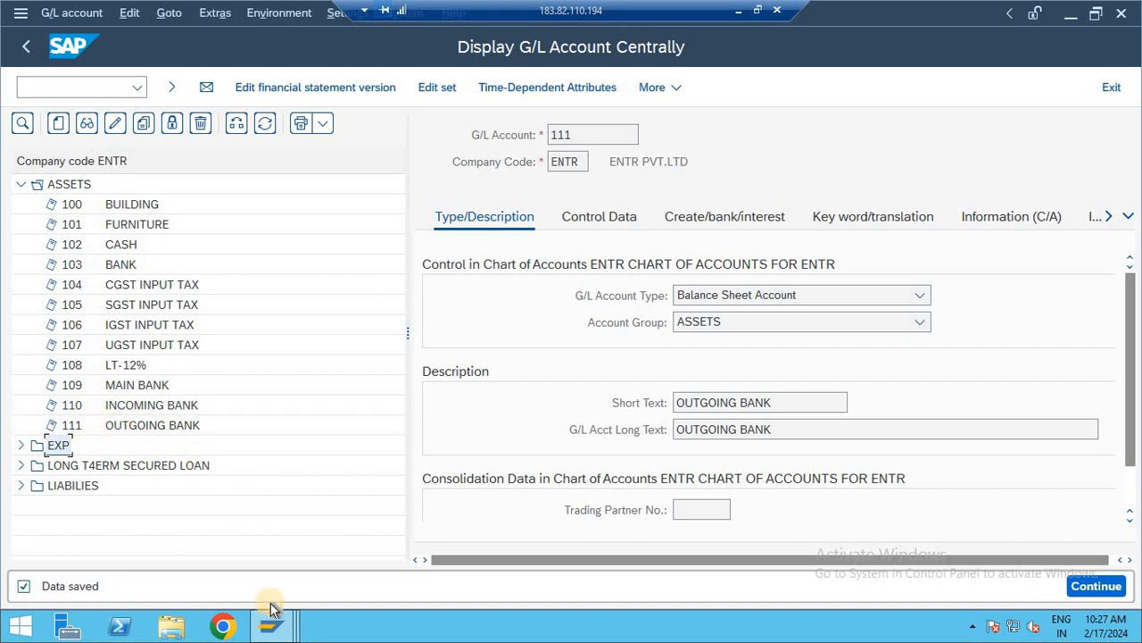
- In the account symbol assignment session, assign G/L accounts 109, 110 and 111 to ENTRSBI1, ENTRSBI2 and ENTRSBI3 respectively
{"action": "mouse_move", "coordinate": [270, 625]}
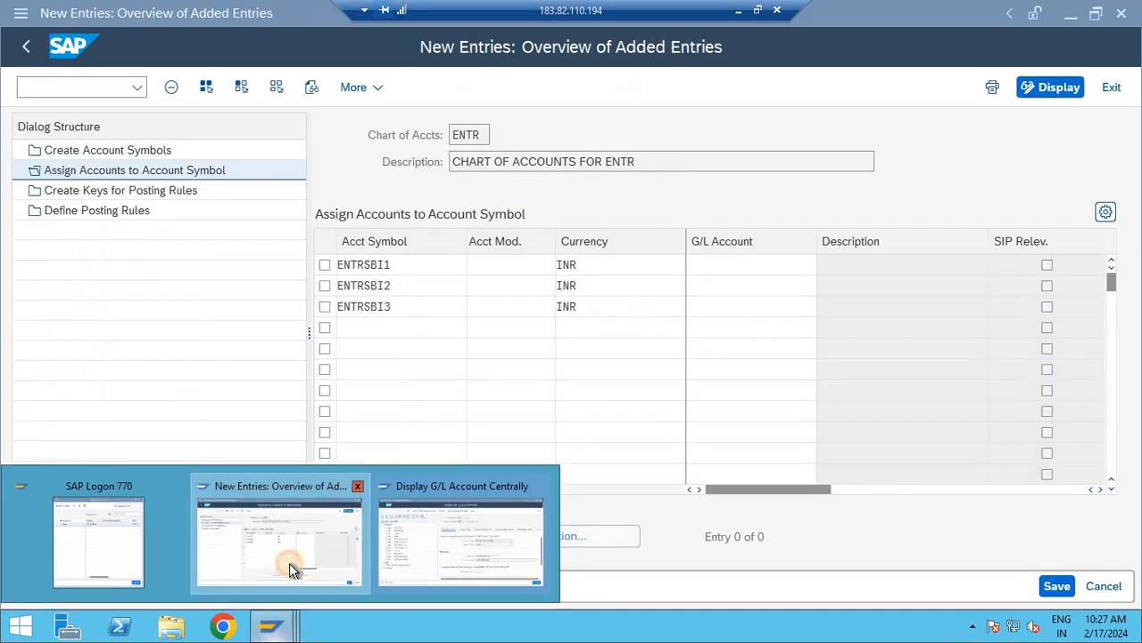
{"action": "left_click", "coordinate": [289, 567]}
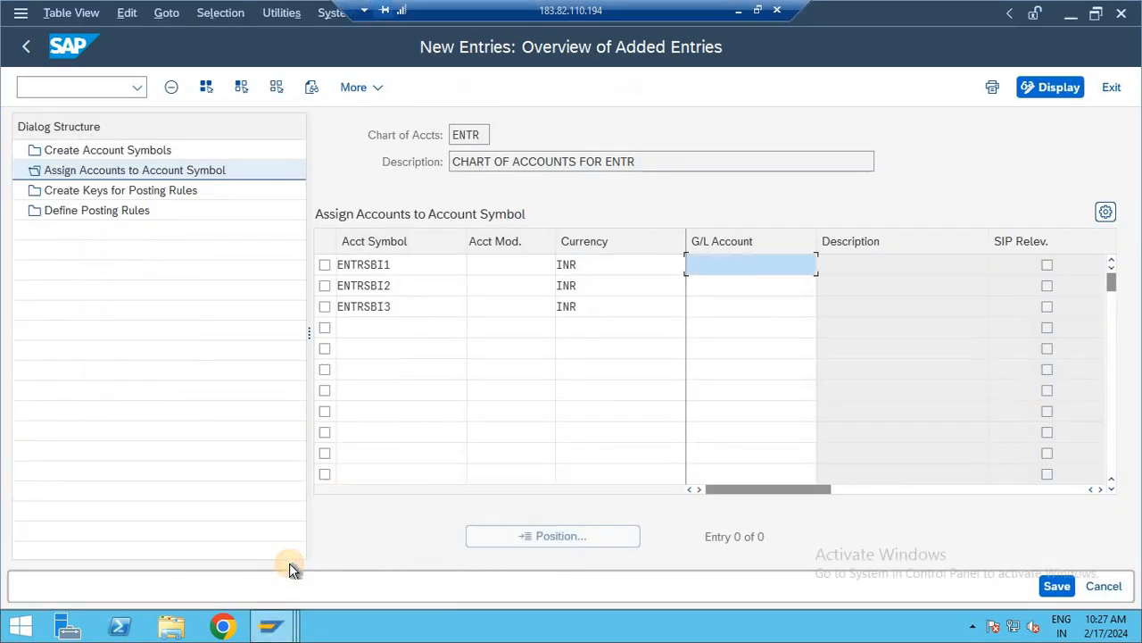
{"action": "left_click", "coordinate": [720, 268]}
{"action": "type", "text": "109"}
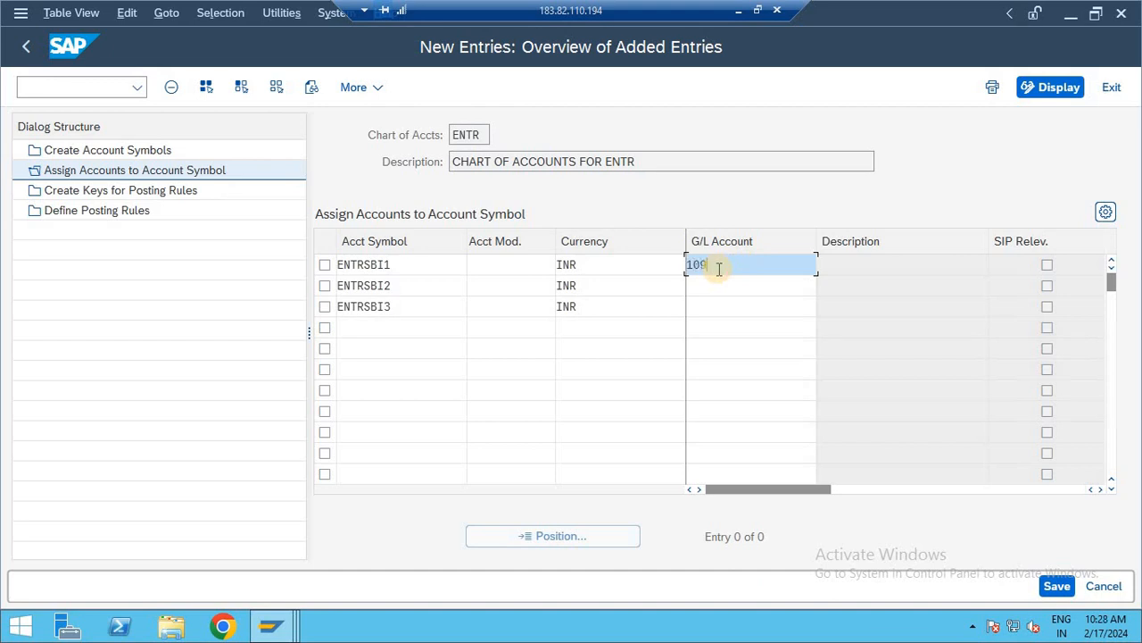
{"action": "key", "text": "Down"}
{"action": "type", "text": "110"}
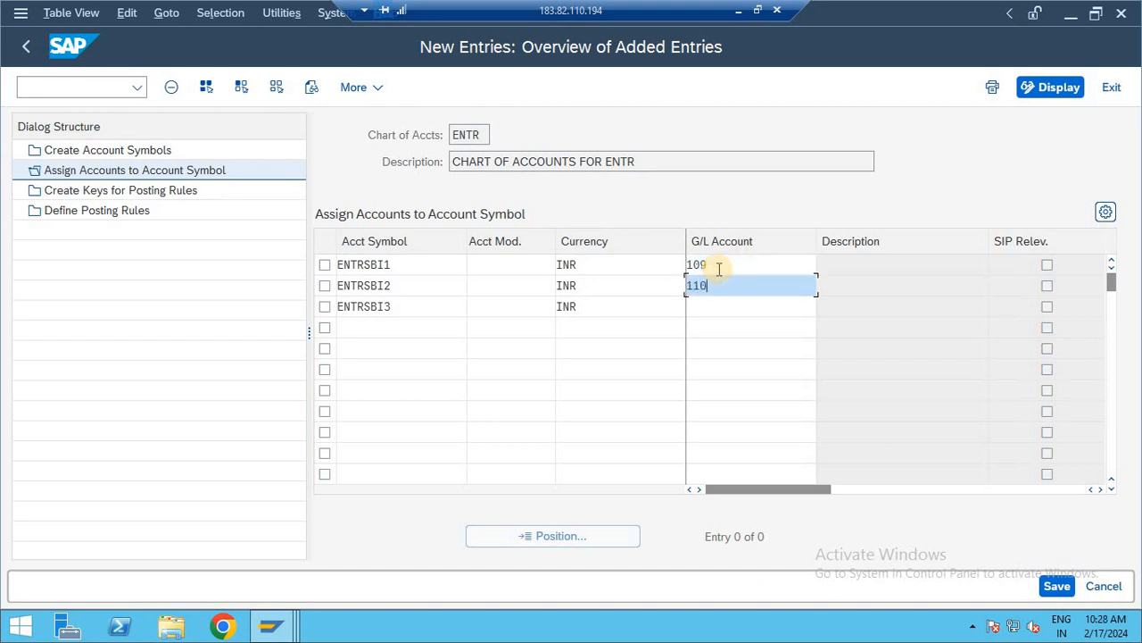
{"action": "key", "text": "Down"}
{"action": "type", "text": "10"}
{"action": "key", "text": "BackSpace"}
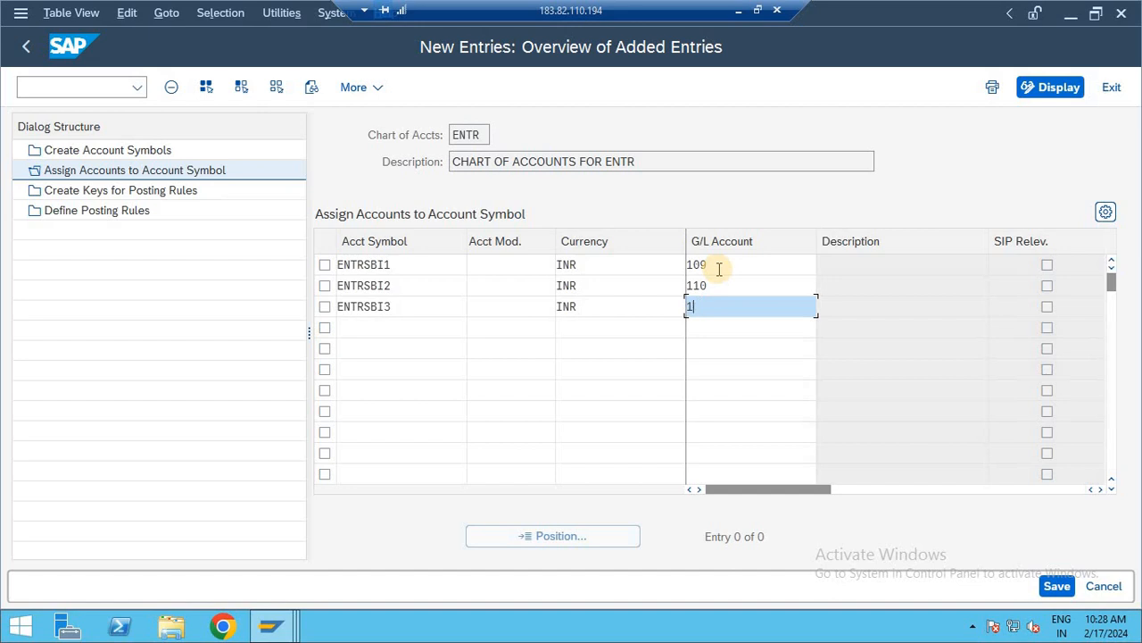
{"action": "type", "text": "11"}
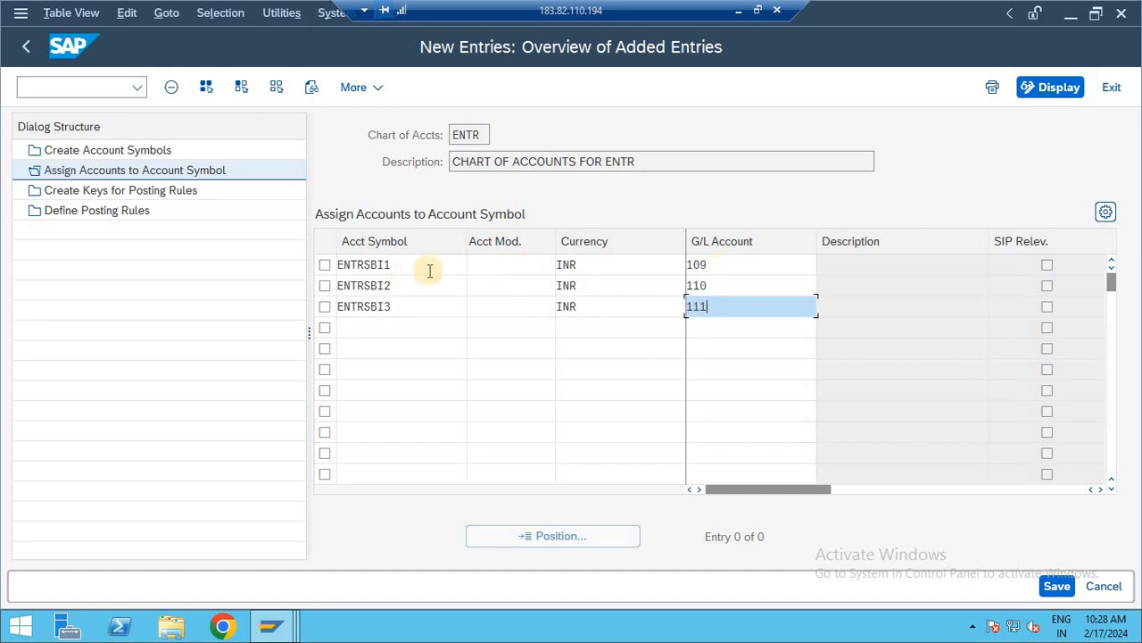
- Validate the three account symbol assignments and save them
{"action": "left_click", "coordinate": [401, 265]}
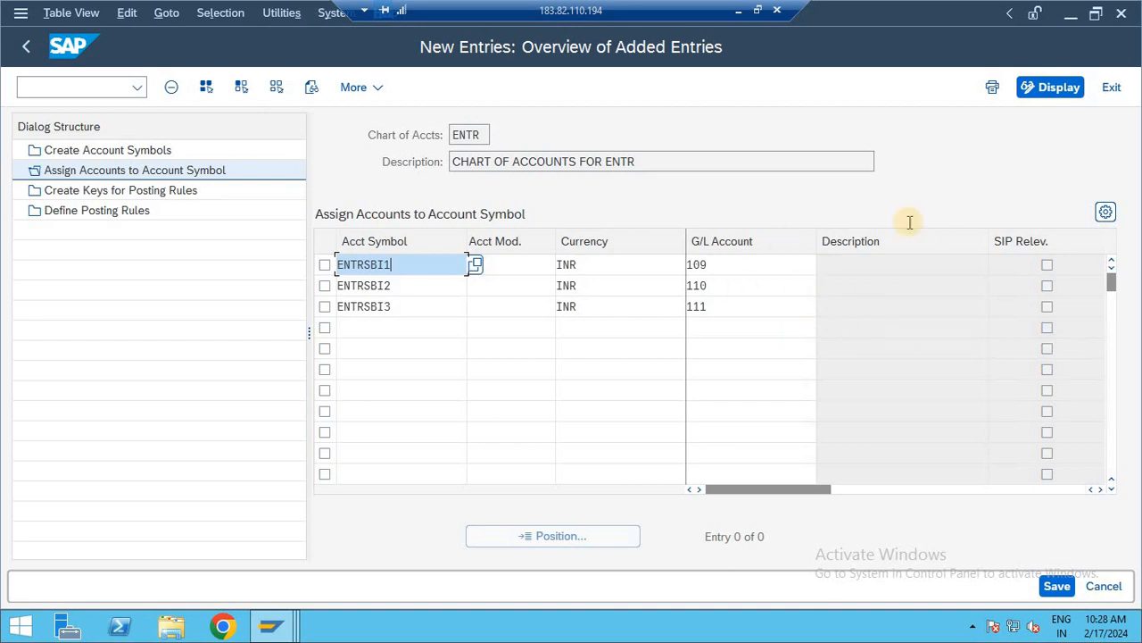
{"action": "key", "text": "Return"}
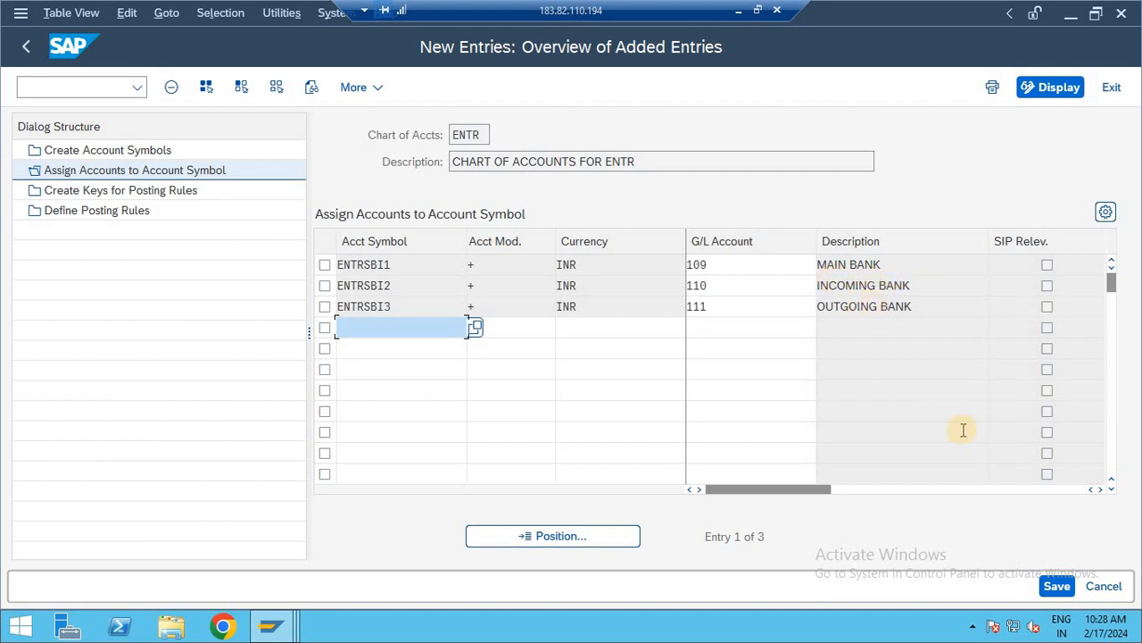
{"action": "left_click", "coordinate": [1054, 587]}
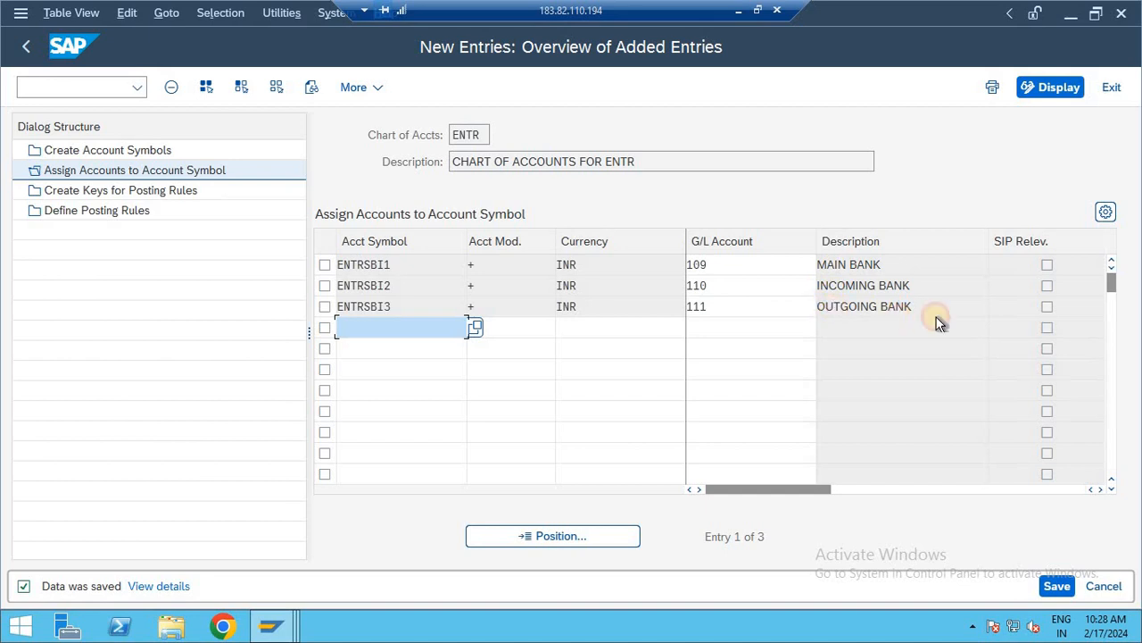
{"action": "left_click_drag", "start_coordinate": [928, 287], "coordinate": [792, 280]}
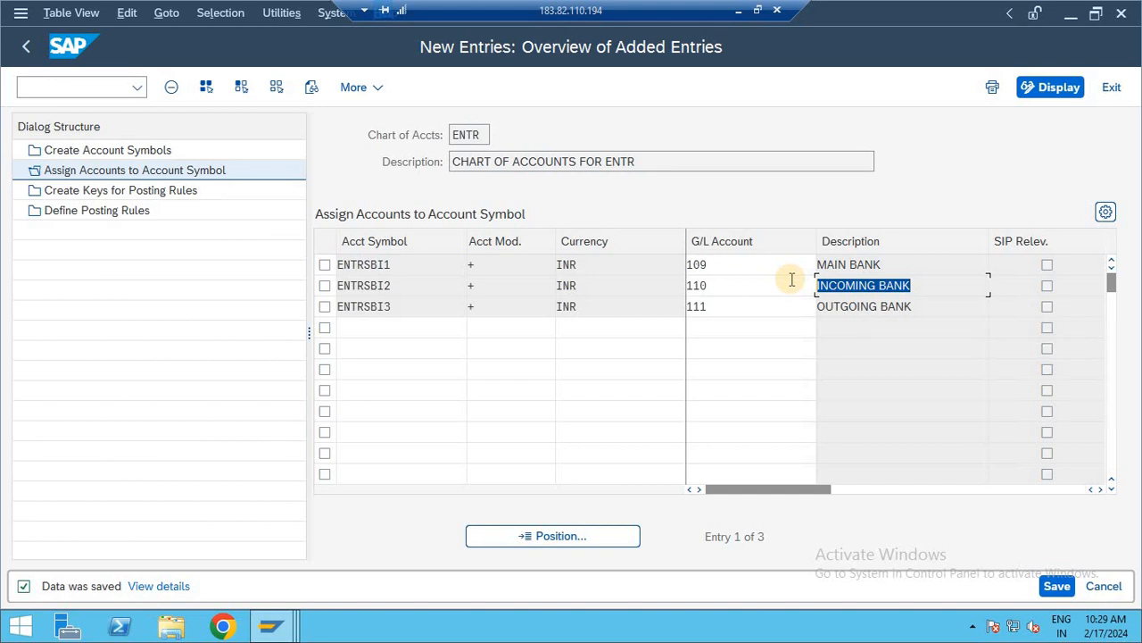
- Add new entries under Create Keys for Posting Rules with the posting rule keys ENT1 and ENT2
{"action": "left_click", "coordinate": [96, 190]}
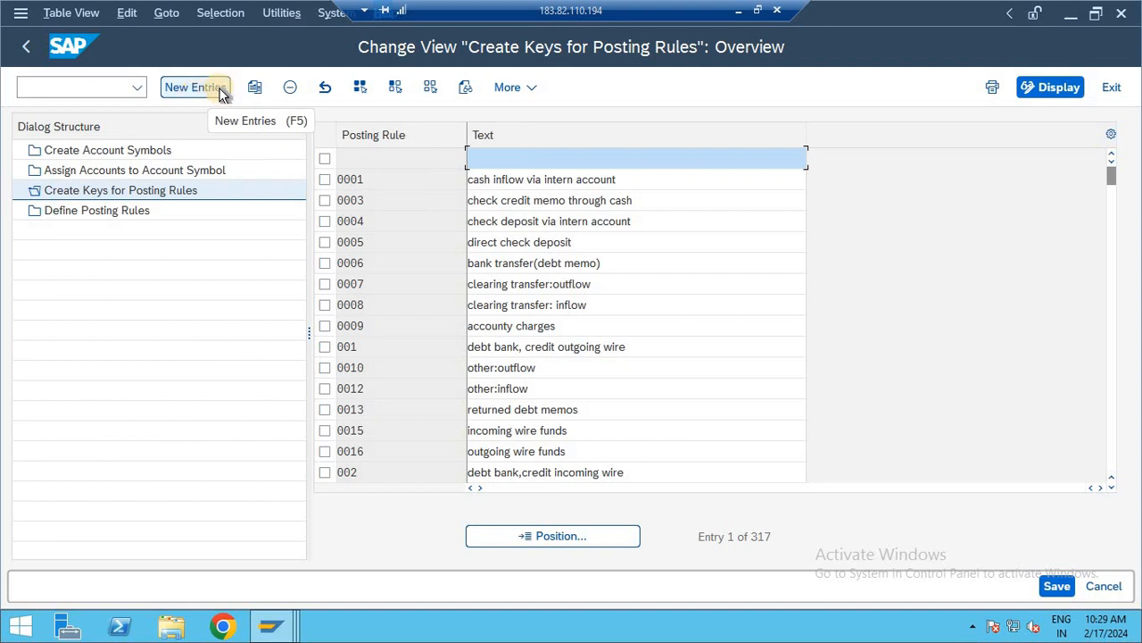
{"action": "left_click", "coordinate": [201, 89]}
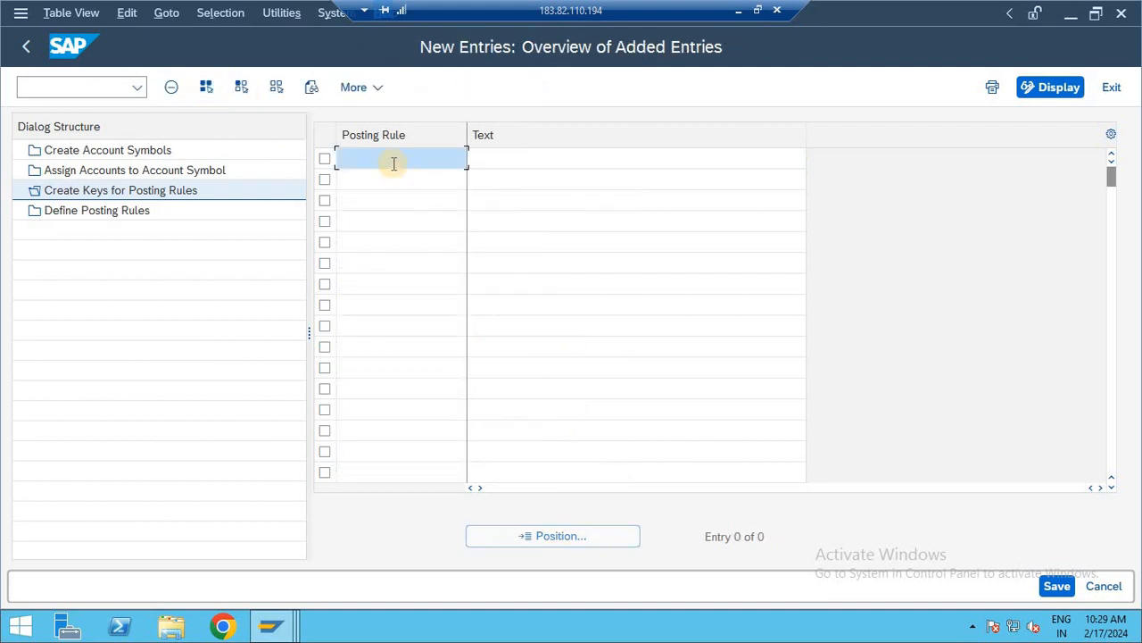
{"action": "type", "text": "EEEE"}
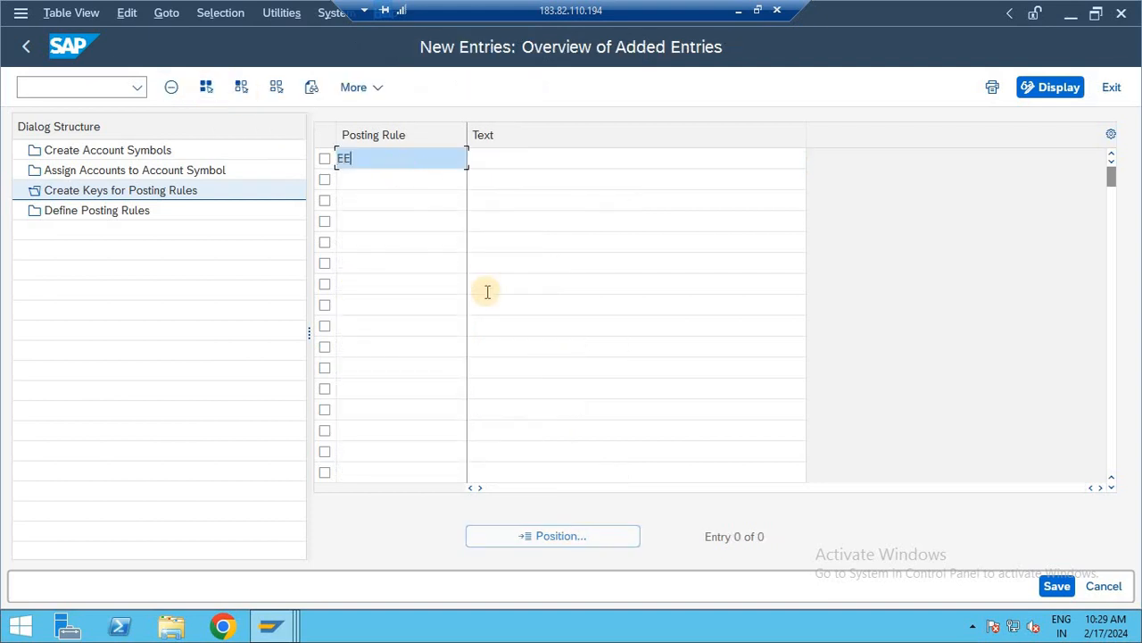
{"action": "key", "text": "BackSpace"}
{"action": "key", "text": "BackSpace"}
{"action": "key", "text": "BackSpace"}
{"action": "key", "text": "BackSpace"}
{"action": "type", "text": "ENT1"}
{"action": "key", "text": "Down"}
{"action": "type", "text": "ENTR"}
{"action": "key", "text": "BackSpace"}
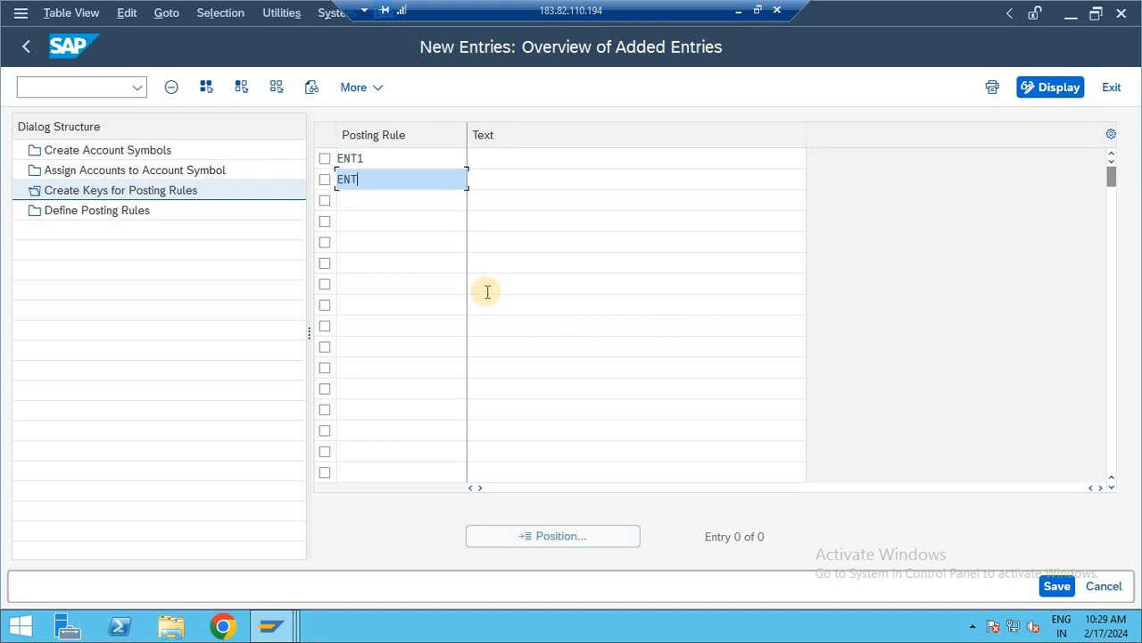
{"action": "type", "text": "2"}
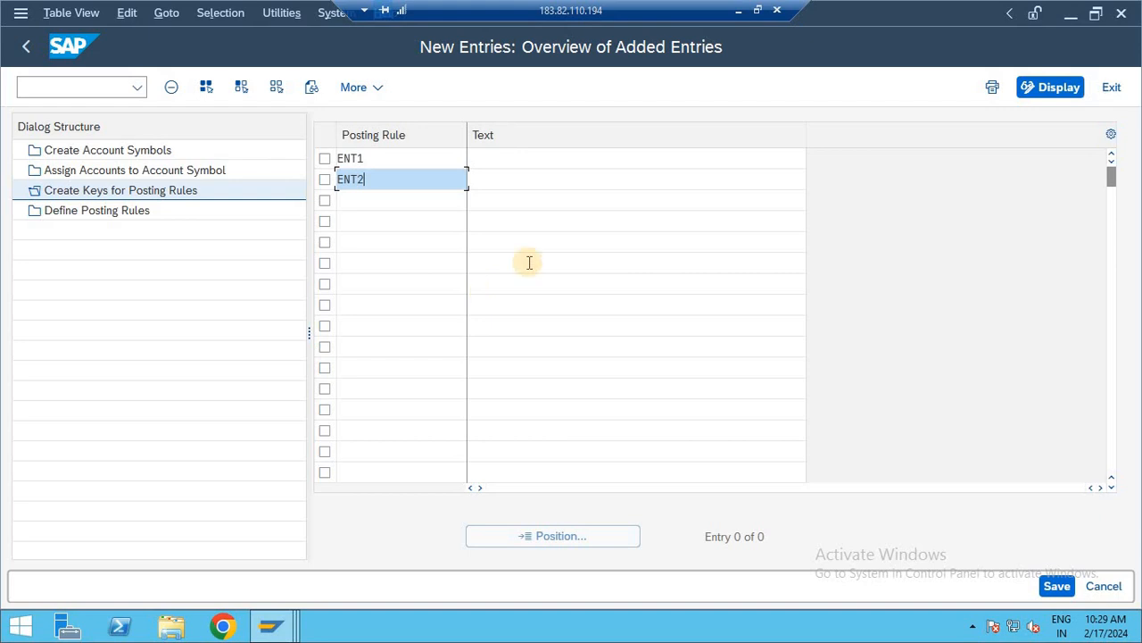
- Describe posting rule ENT1 as INCOMING BANK and ENT2 as OUTGOING BANK, and save the keys
{"action": "left_click", "coordinate": [538, 157]}
{"action": "type", "text": "IN"}
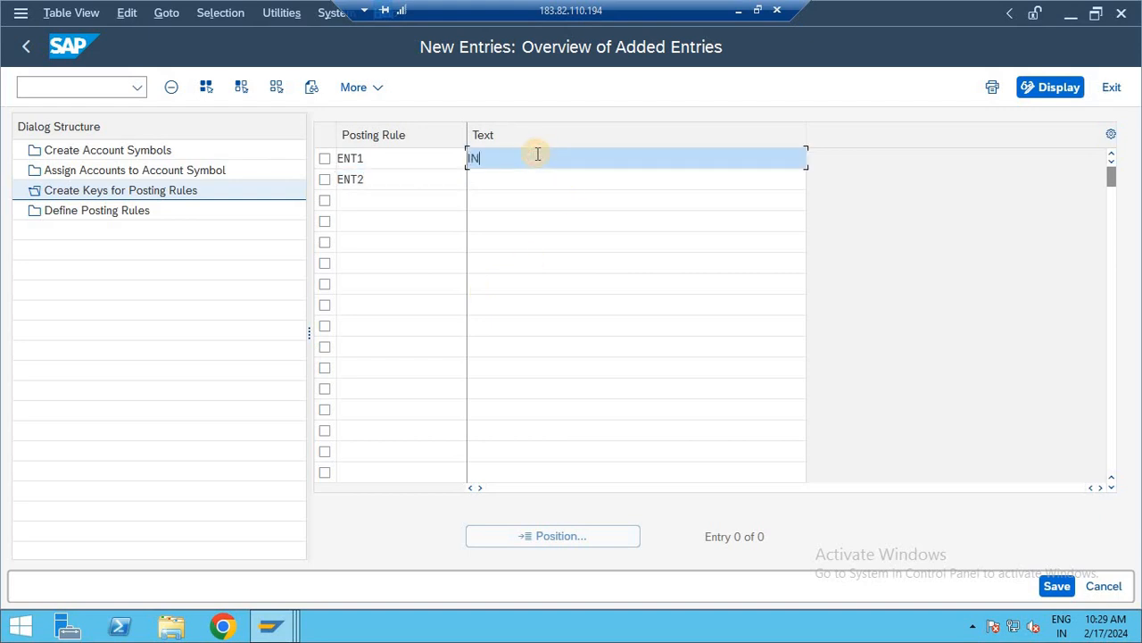
{"action": "type", "text": "COMING BANK"}
{"action": "key", "text": "Down"}
{"action": "type", "text": "OUTO"}
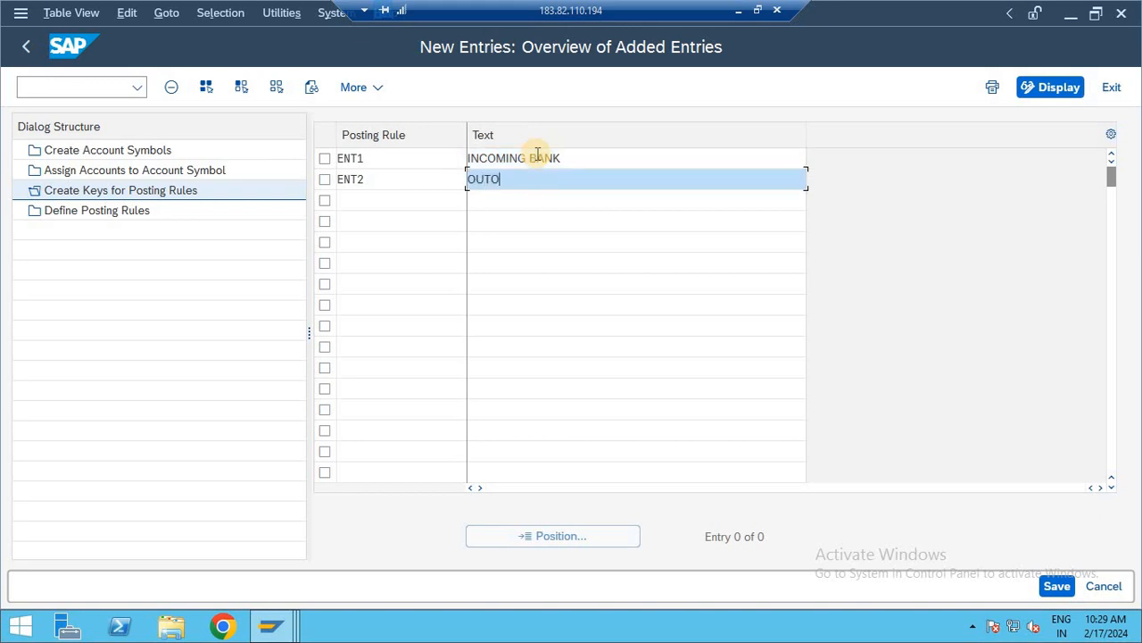
{"action": "key", "text": "BackSpace"}
{"action": "type", "text": "GOING BANK"}
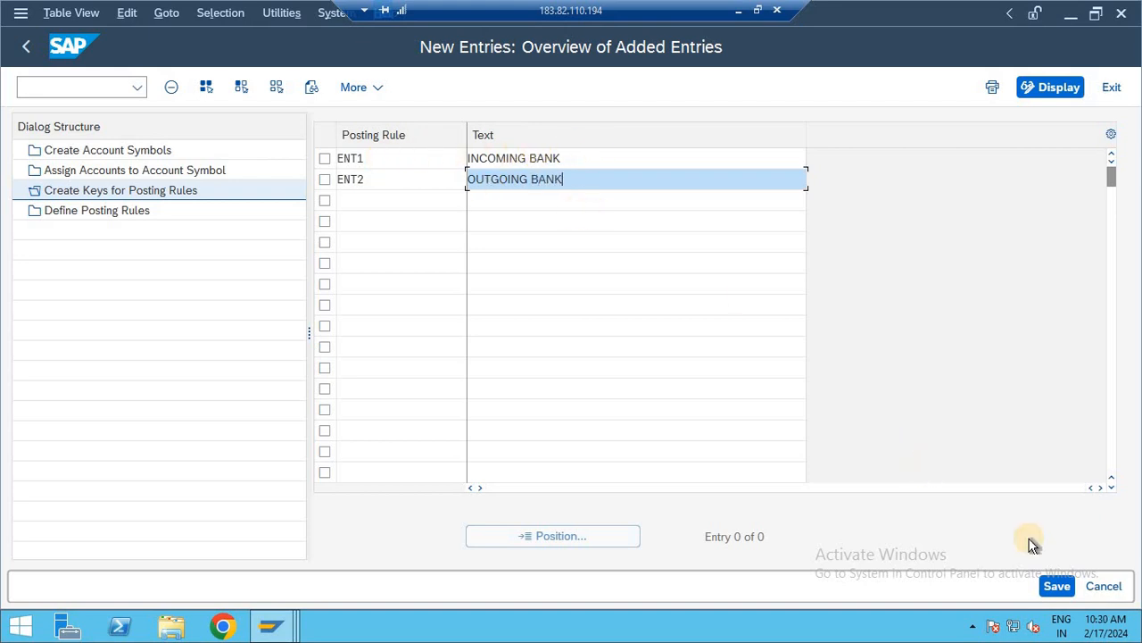
{"action": "left_click", "coordinate": [1056, 584]}
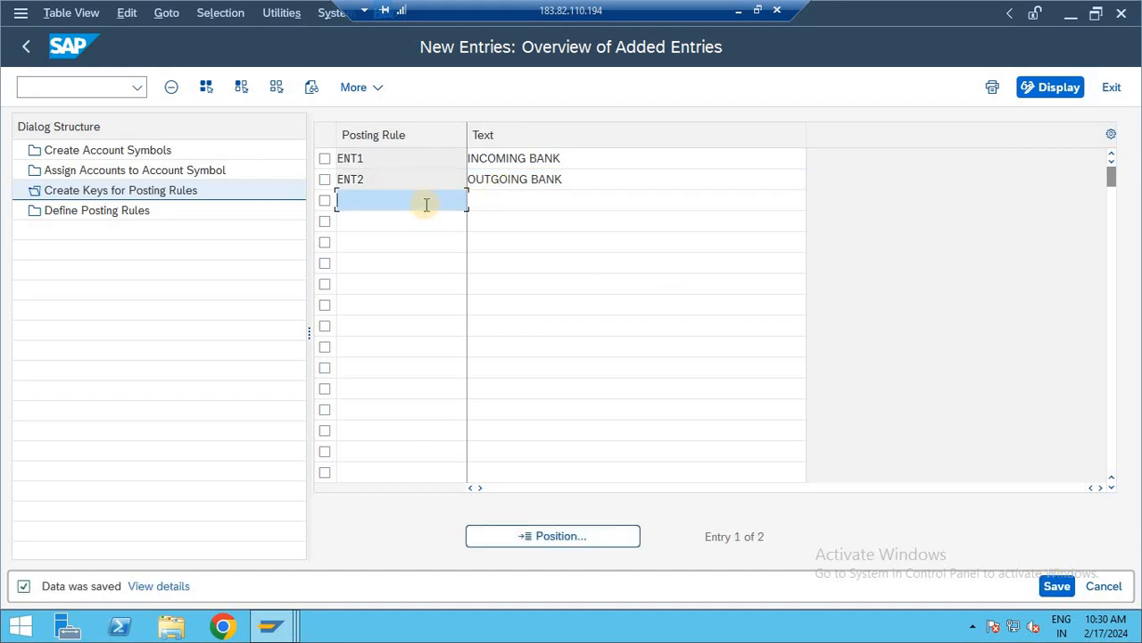
- Create a new entry under Define Posting Rules for posting rule ENT1 with posting area 1
{"action": "left_click", "coordinate": [96, 214]}
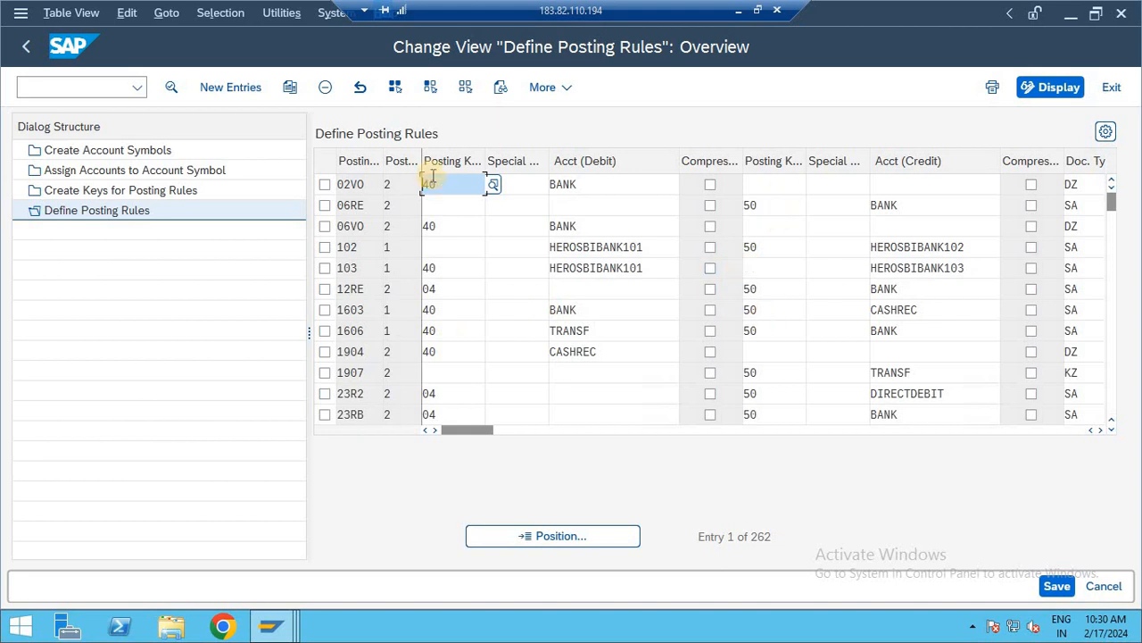
{"action": "left_click", "coordinate": [237, 87]}
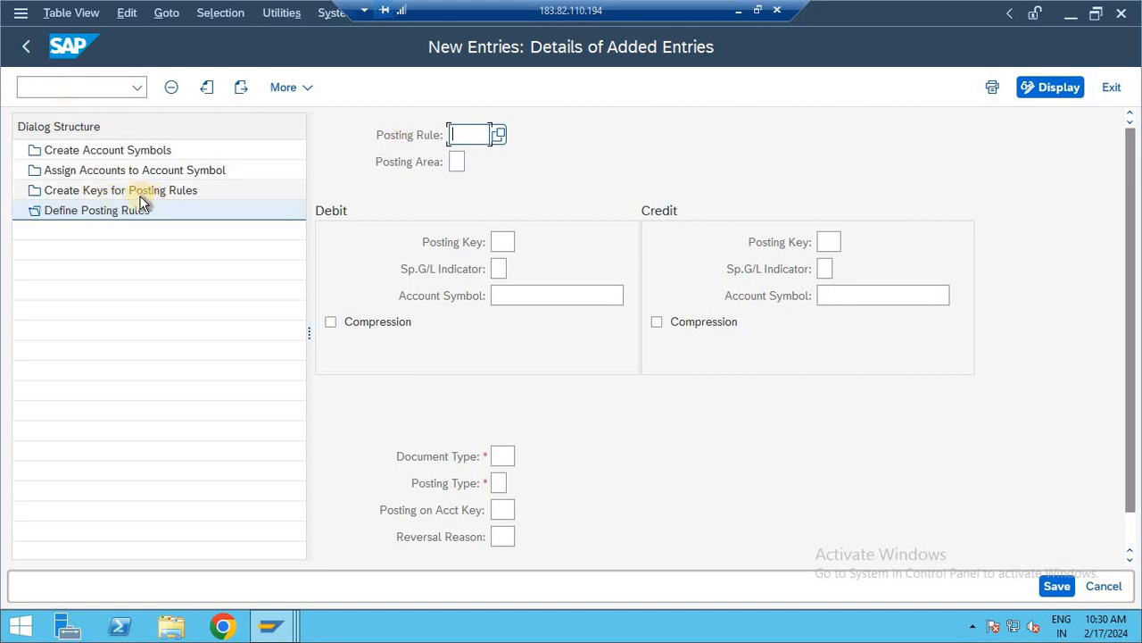
{"action": "type", "text": "E"}
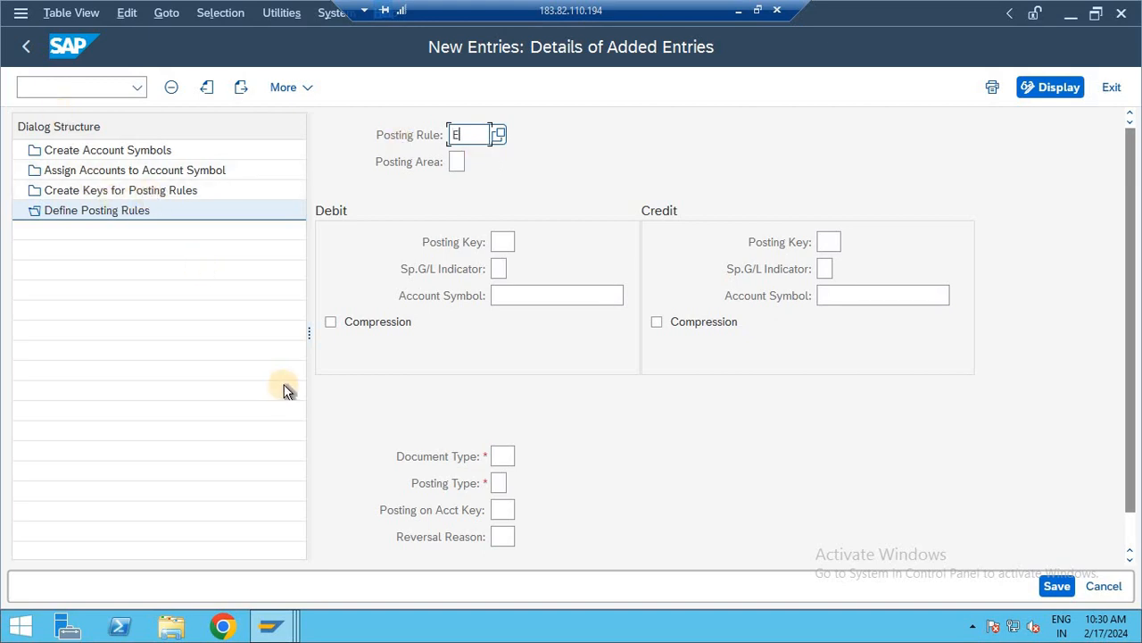
{"action": "type", "text": "NT1"}
{"action": "key", "text": "Tab"}
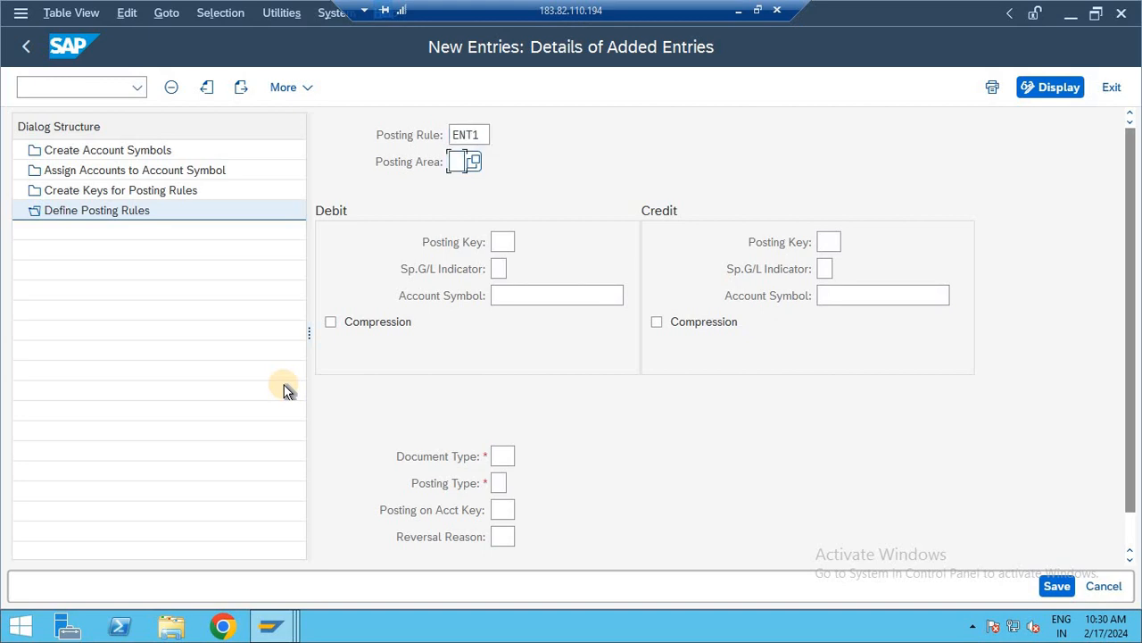
{"action": "type", "text": "1"}
- Set the debit posting key to 40 and the credit posting key to 50 for posting rule ENT1
{"action": "left_click", "coordinate": [513, 243]}
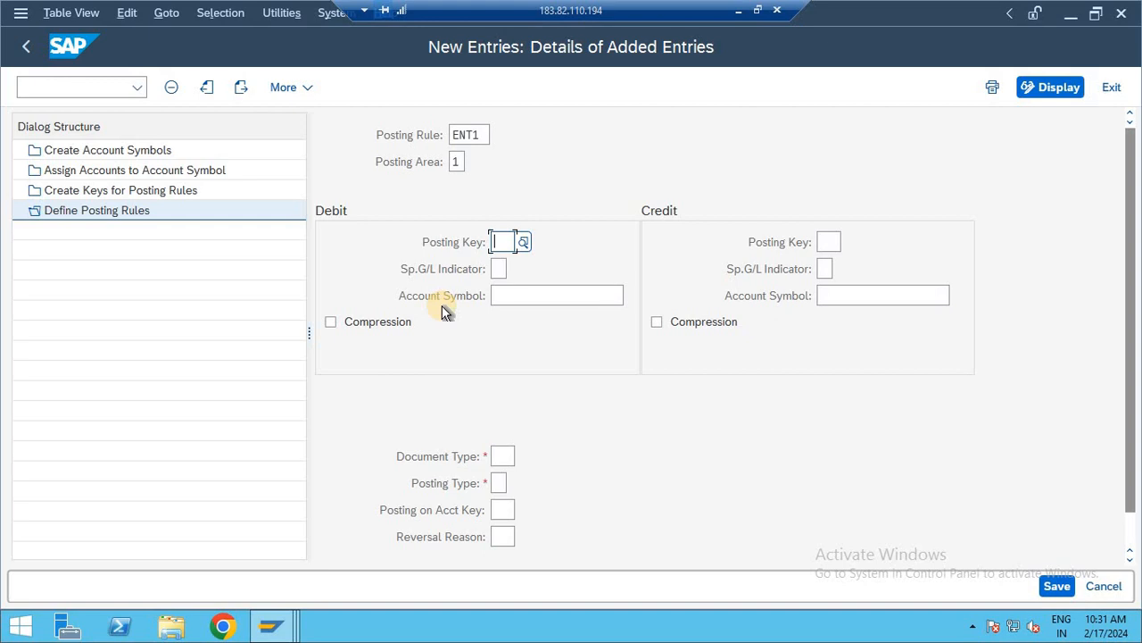
{"action": "left_click", "coordinate": [524, 244]}
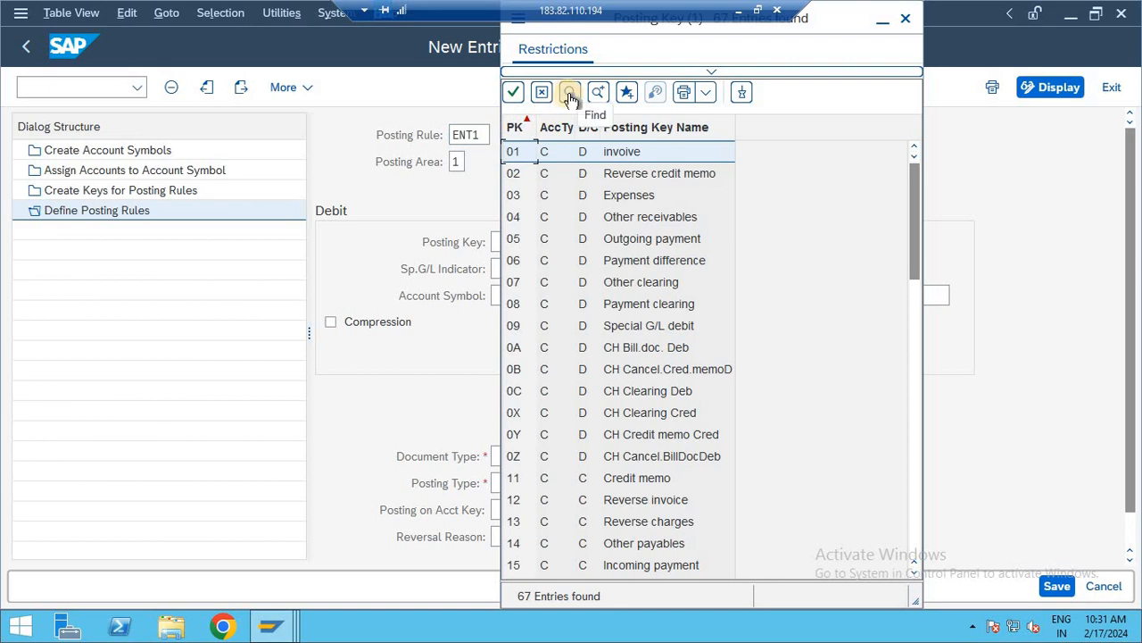
{"action": "key", "text": "Escape"}
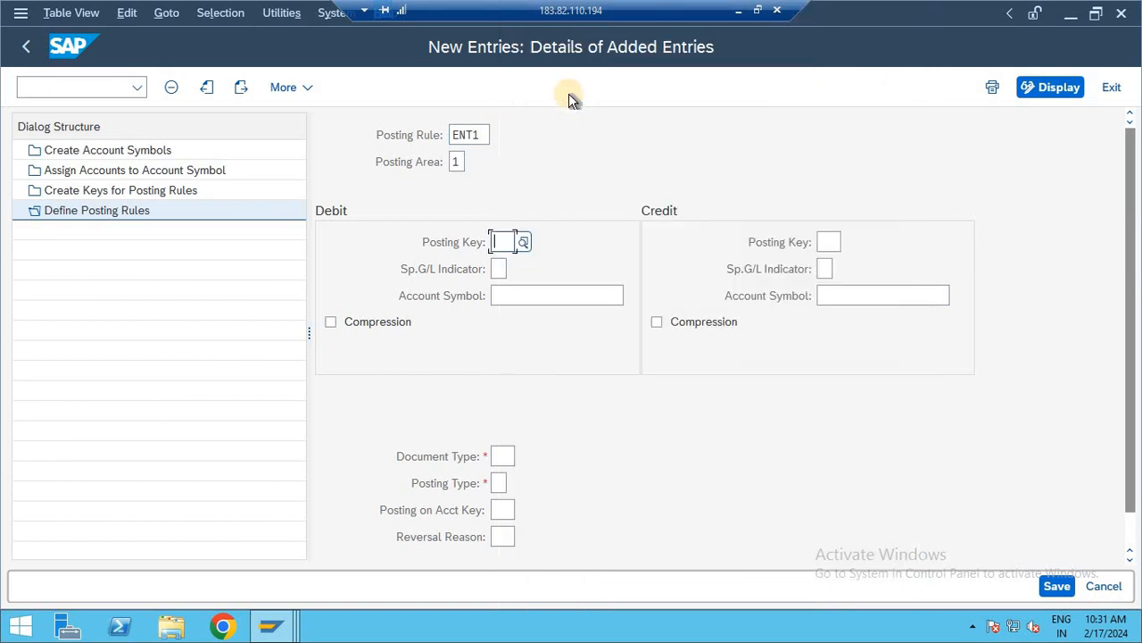
{"action": "type", "text": "40"}
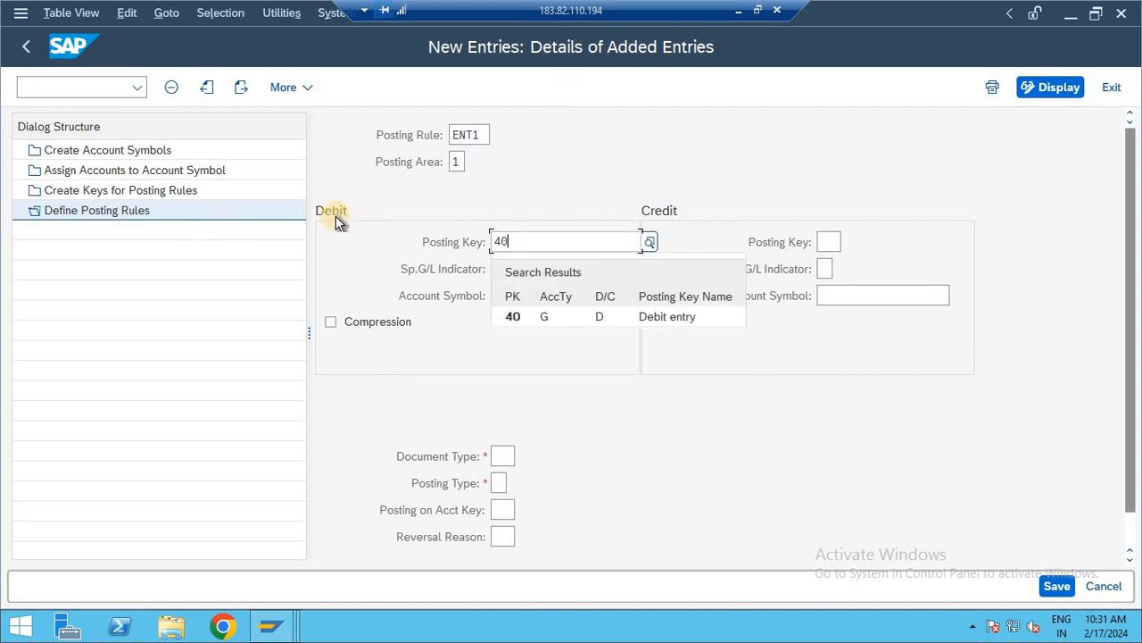
{"action": "left_click", "coordinate": [612, 315]}
{"action": "left_click", "coordinate": [826, 242]}
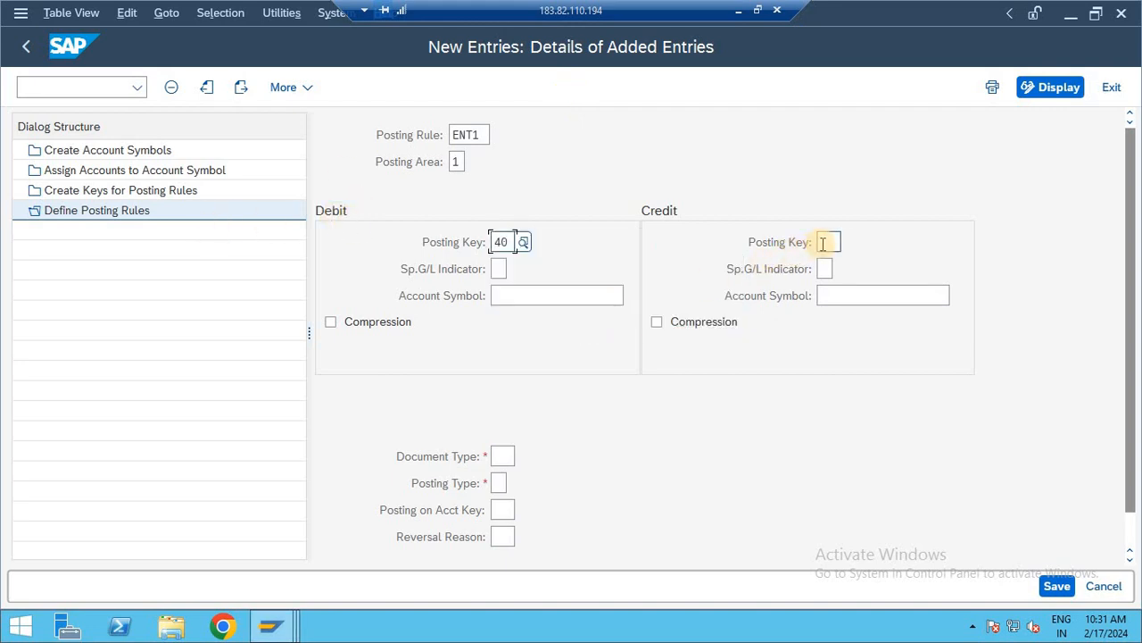
{"action": "type", "text": "50"}
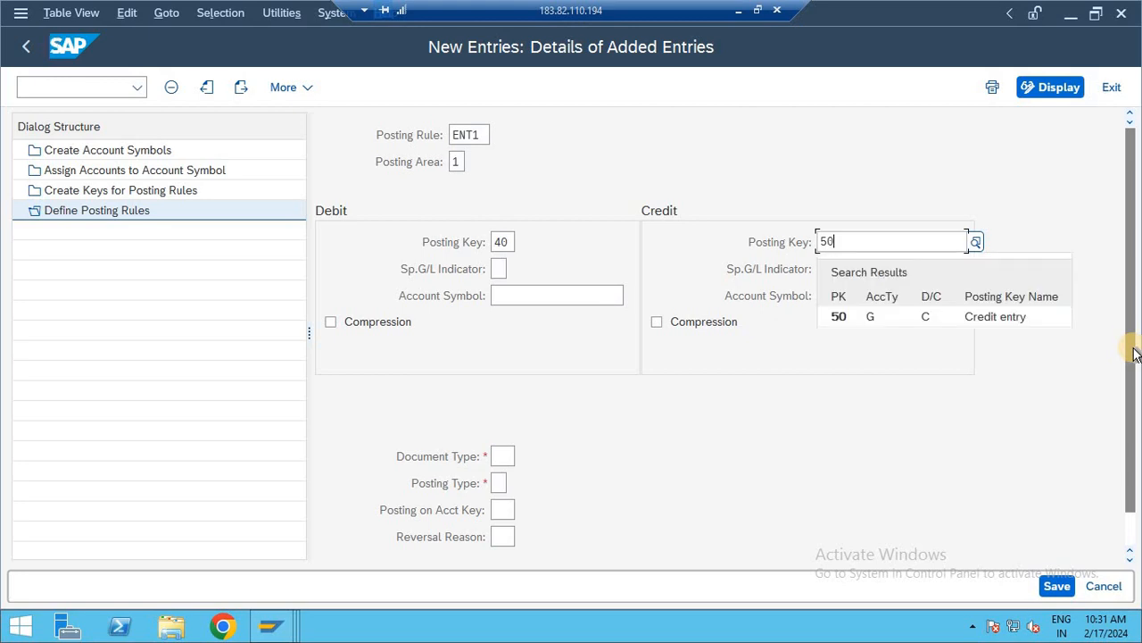
{"action": "left_click", "coordinate": [901, 324]}
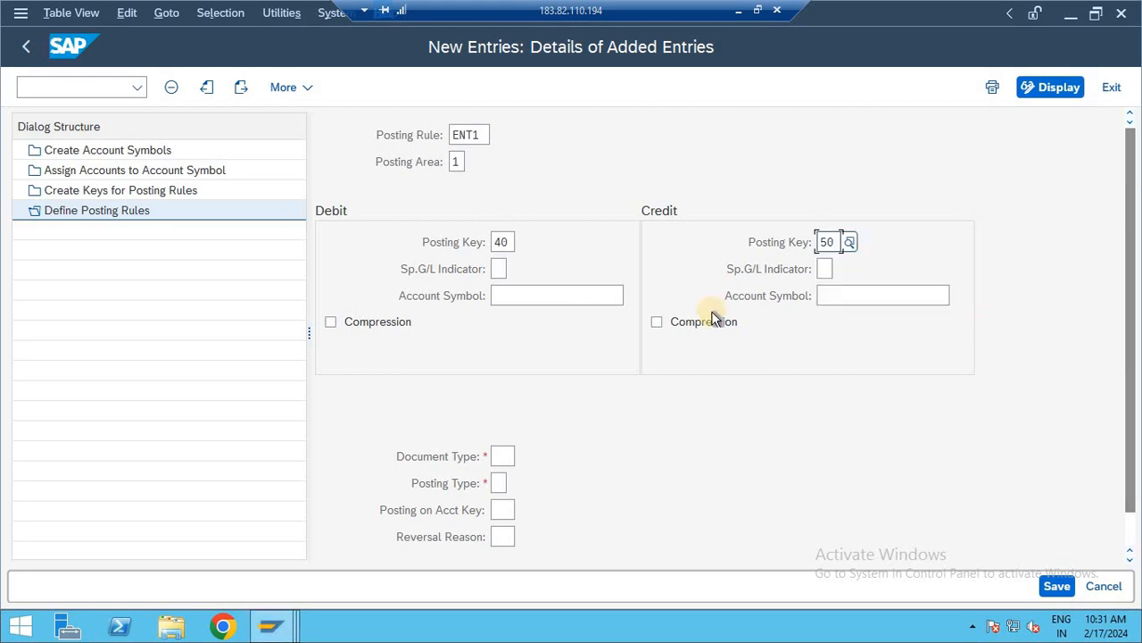
- Search the account symbols for ENTR and assign ENTRSBI2 as the debit account symbol
{"action": "left_click", "coordinate": [530, 295]}
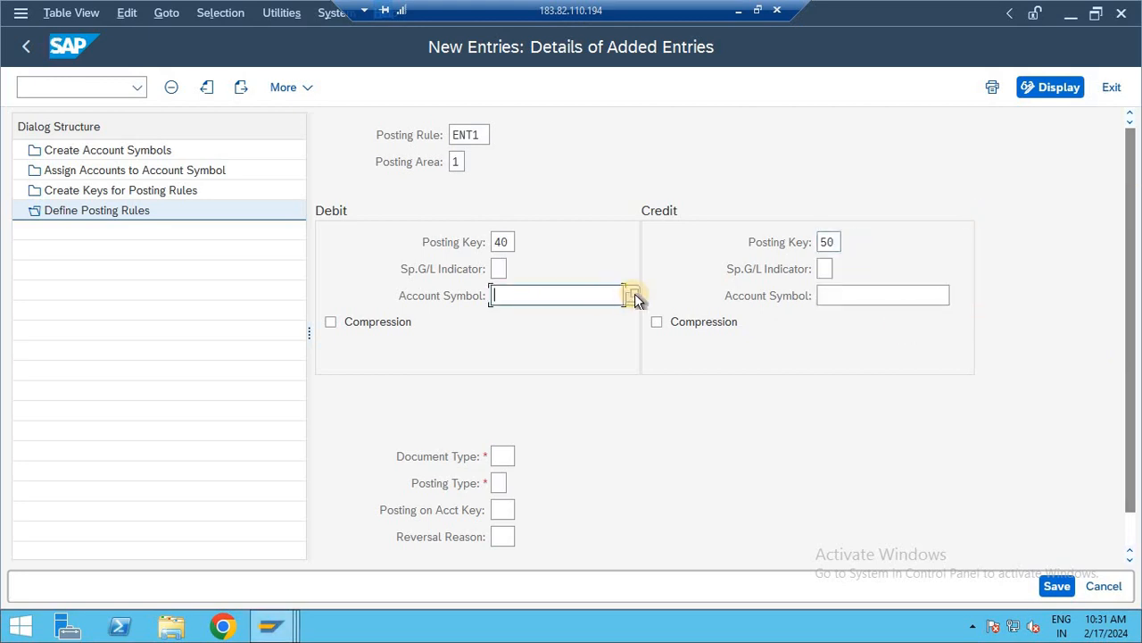
{"action": "left_click", "coordinate": [633, 294]}
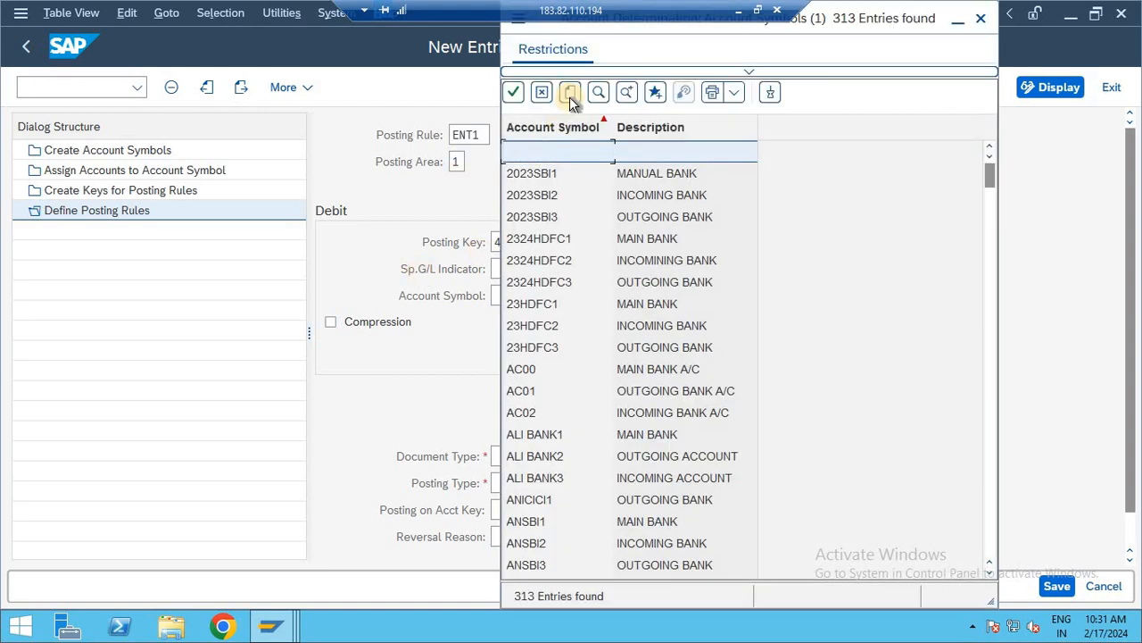
{"action": "left_click", "coordinate": [598, 92]}
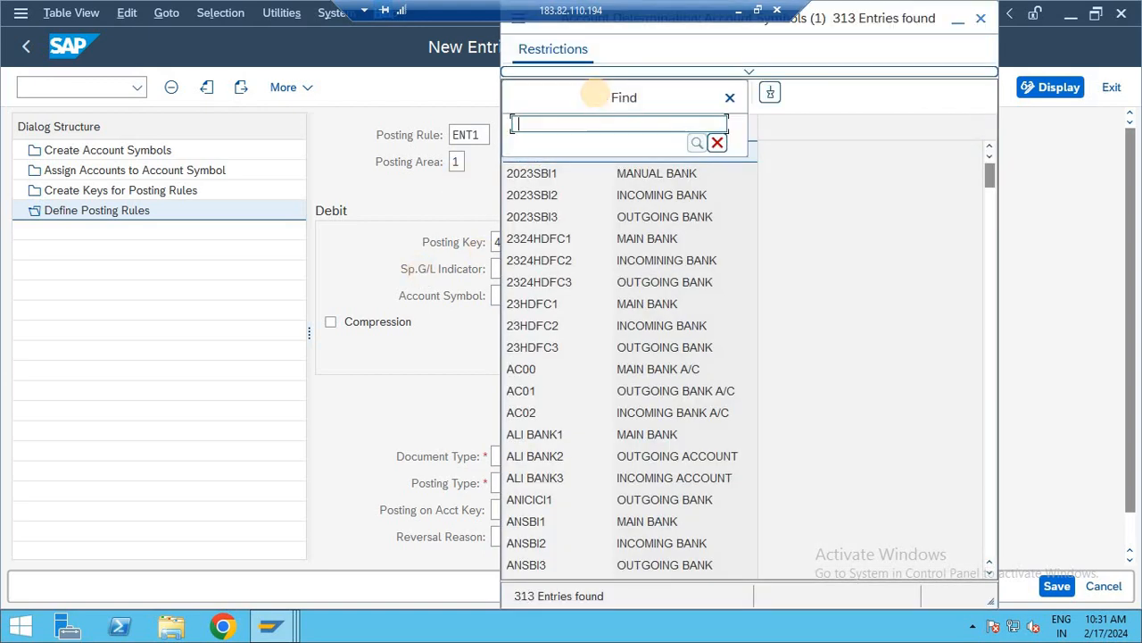
{"action": "type", "text": "ENTR"}
{"action": "key", "text": "Return"}
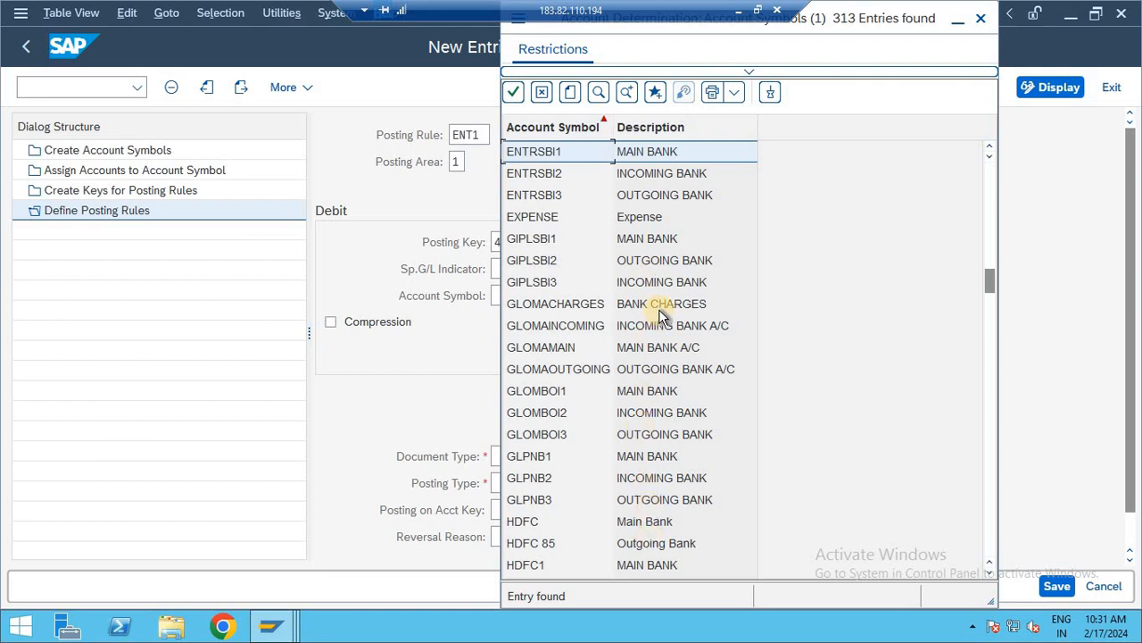
{"action": "double_click", "coordinate": [649, 174]}
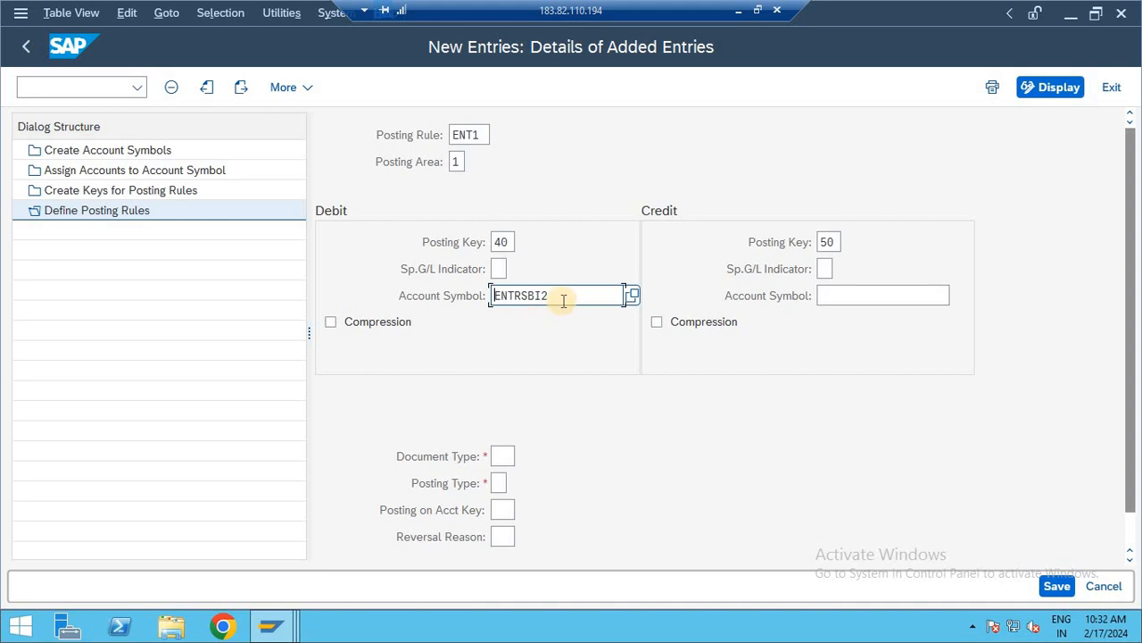
- Search the account symbols for ENT and assign ENTRSBI3 as the credit account symbol
{"action": "left_click", "coordinate": [893, 295]}
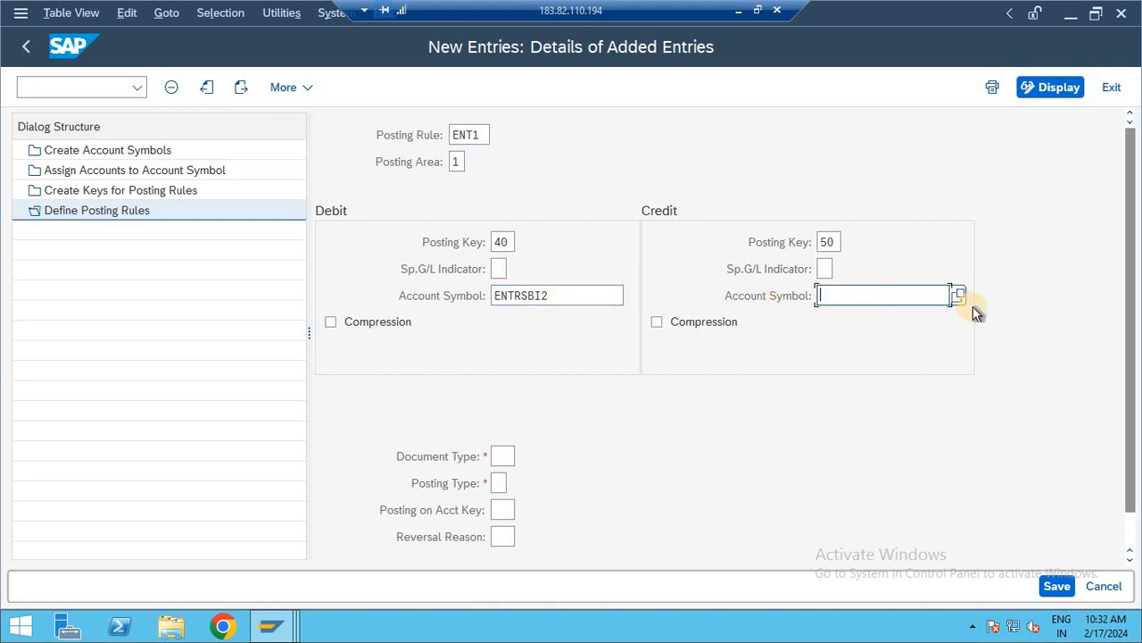
{"action": "left_click", "coordinate": [956, 295]}
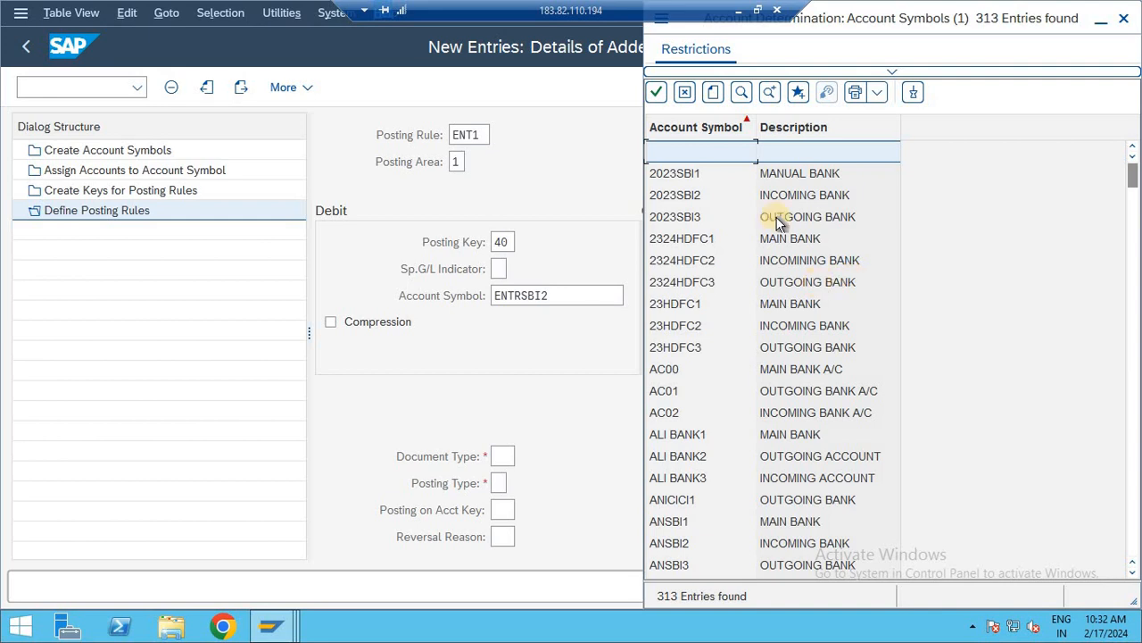
{"action": "left_click", "coordinate": [741, 93]}
{"action": "type", "text": "EN"}
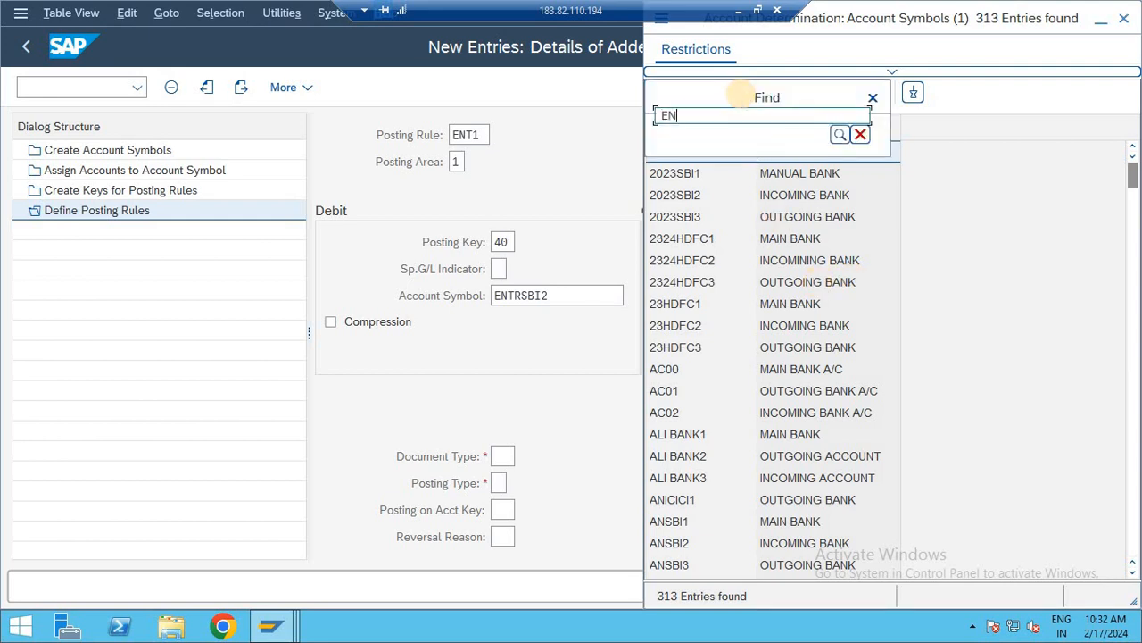
{"action": "type", "text": "T"}
{"action": "key", "text": "Return"}
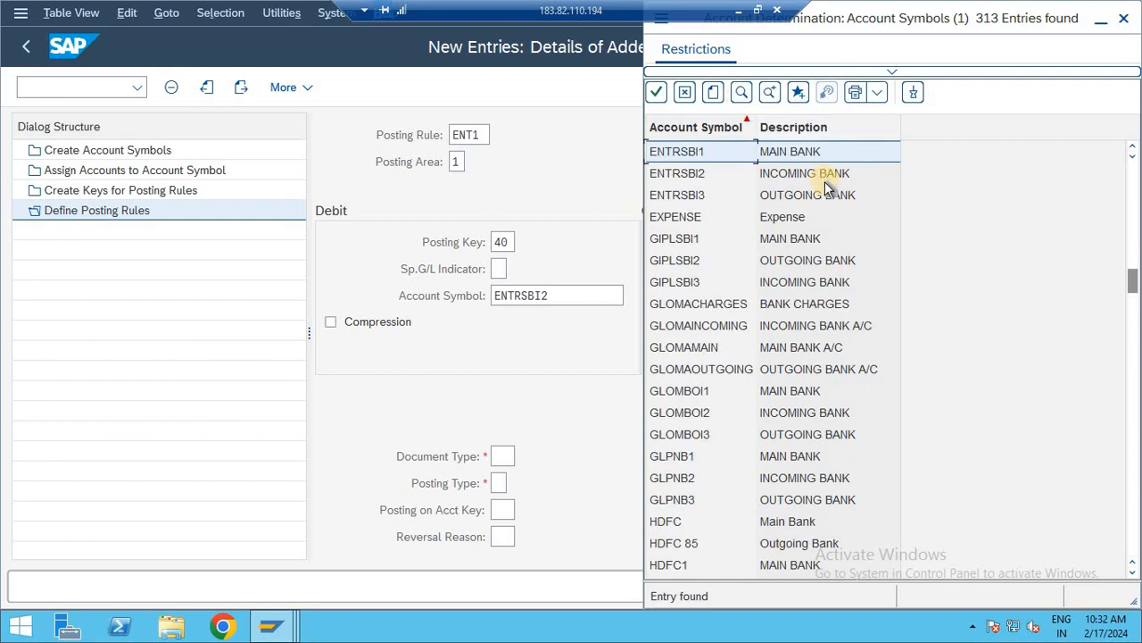
{"action": "double_click", "coordinate": [812, 194]}
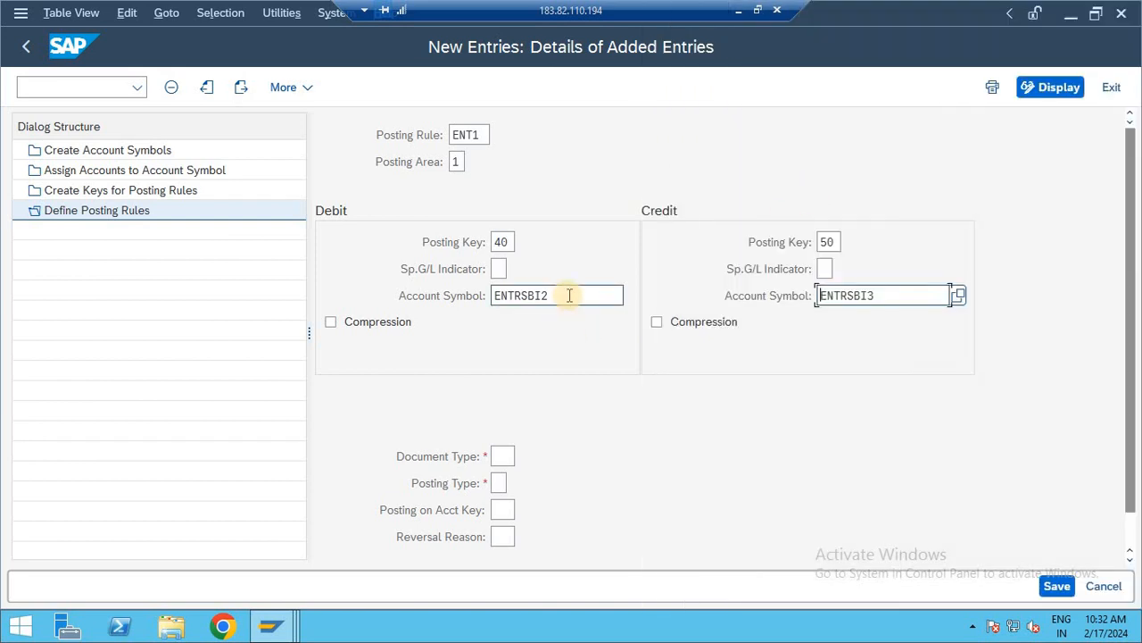
{"action": "left_click_drag", "start_coordinate": [570, 295], "coordinate": [487, 295]}
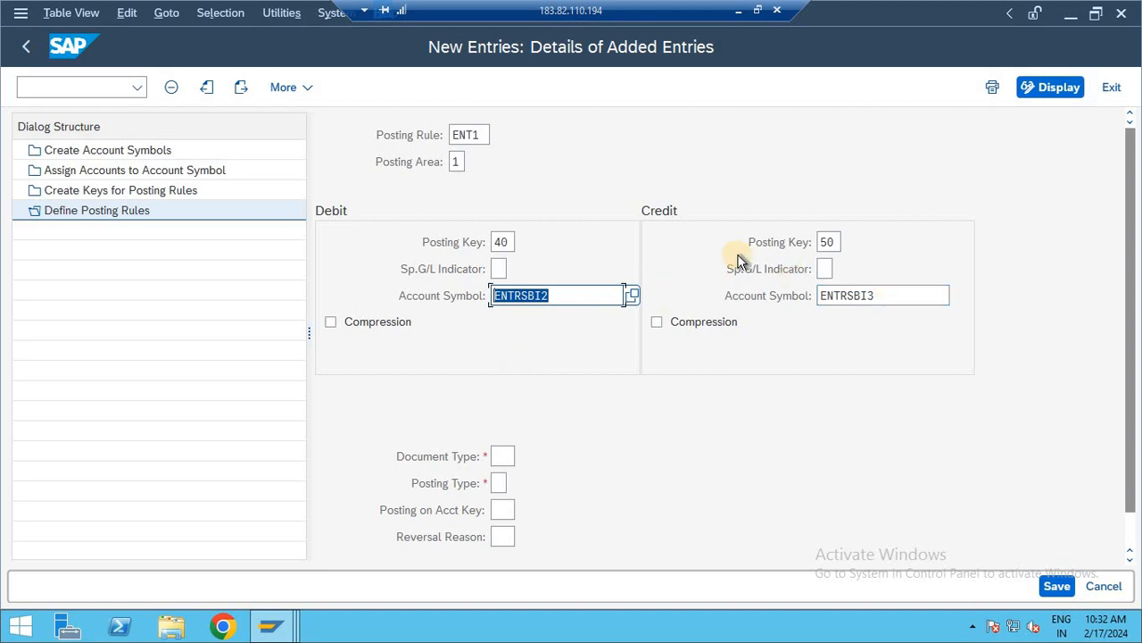
- Set the document type to SA and choose posting type 4, Clear debit G/L acct, for rule ENT1
{"action": "left_click", "coordinate": [510, 455]}
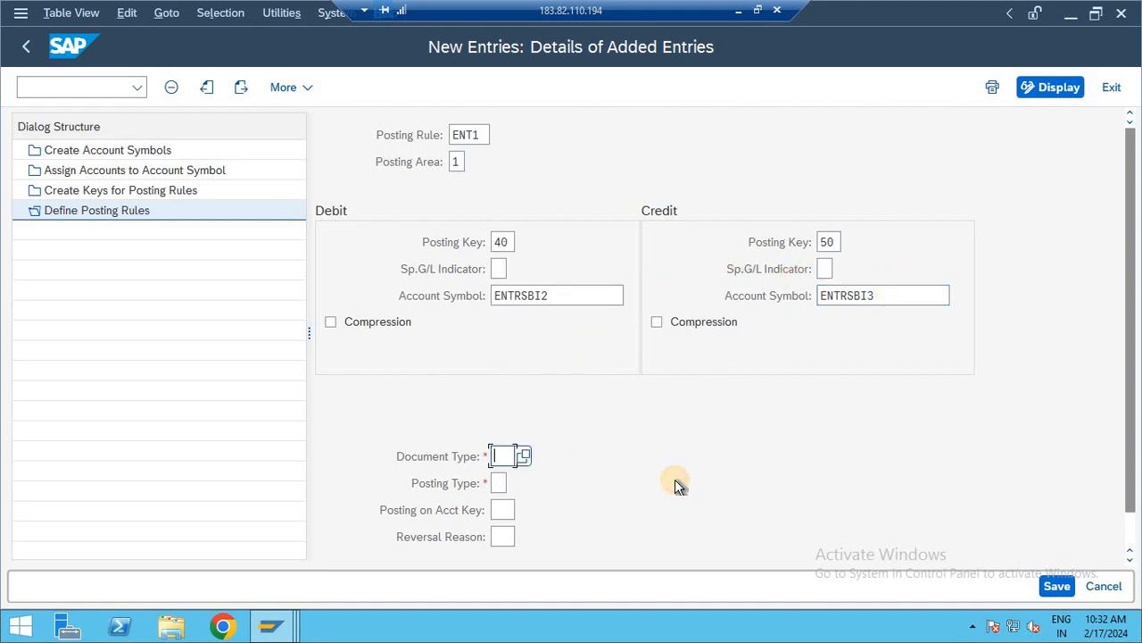
{"action": "type", "text": "SA"}
{"action": "left_click", "coordinate": [500, 482]}
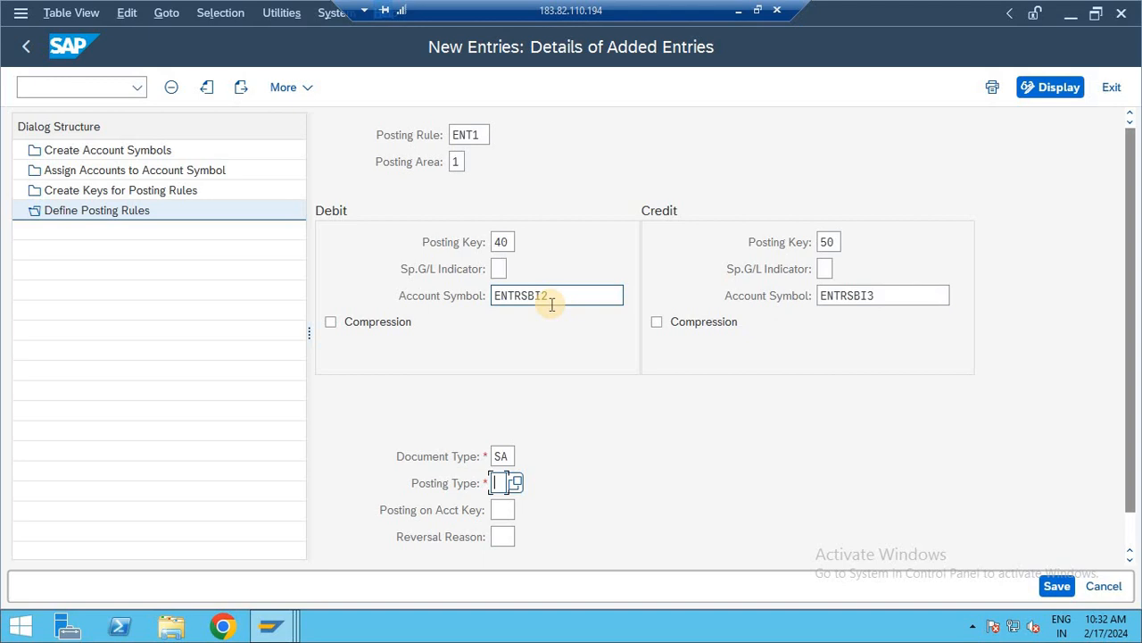
{"action": "left_click", "coordinate": [520, 478]}
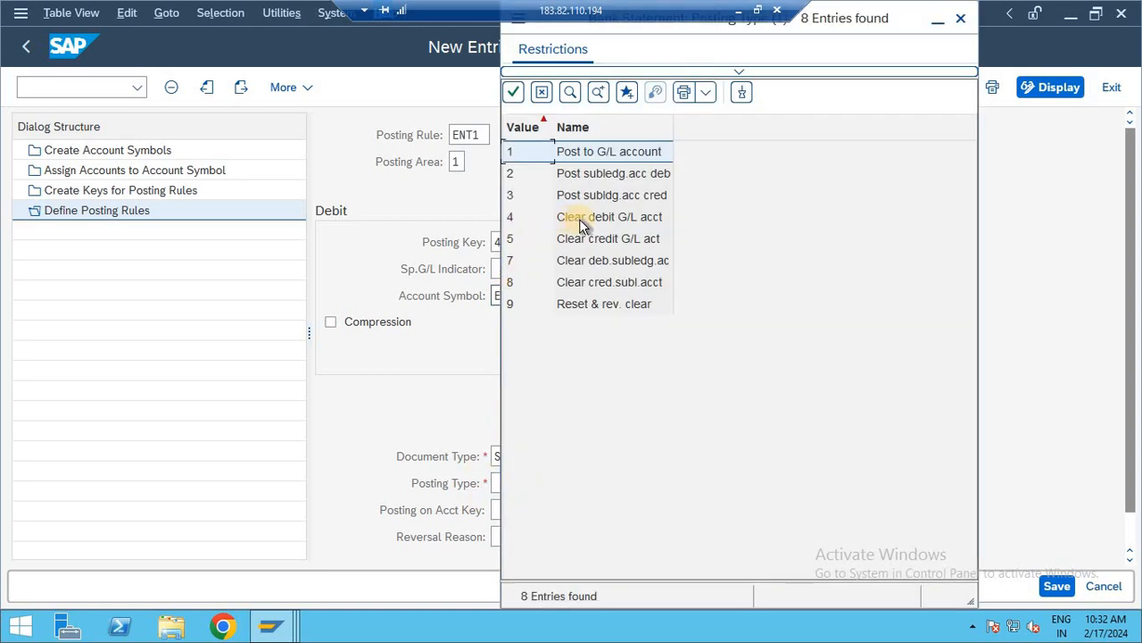
{"action": "left_click", "coordinate": [579, 219]}
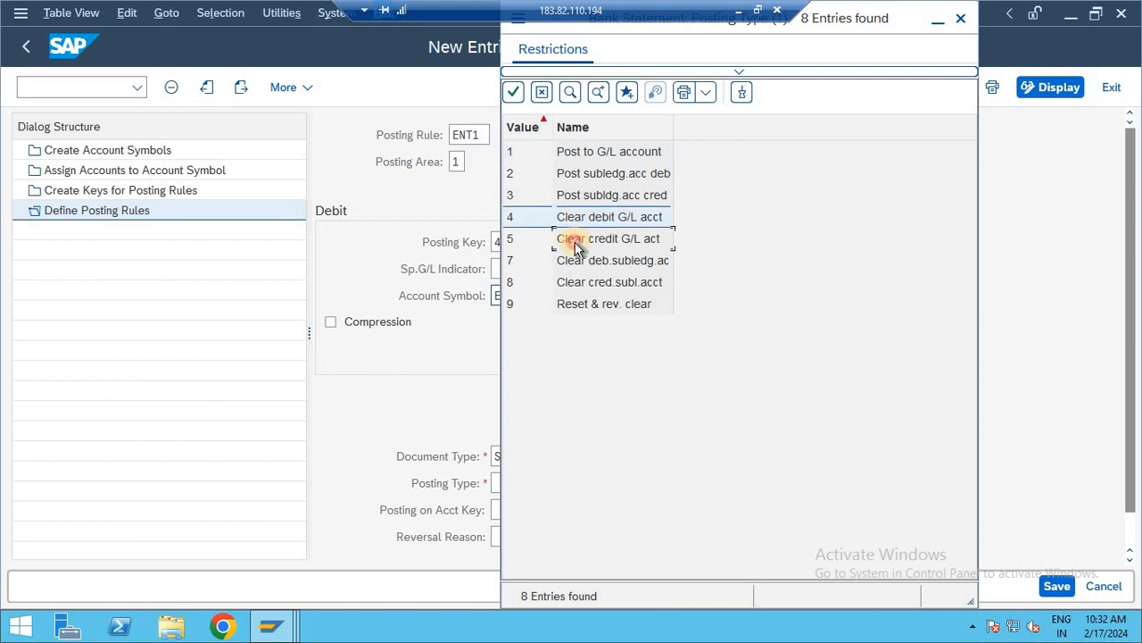
{"action": "left_click", "coordinate": [576, 243]}
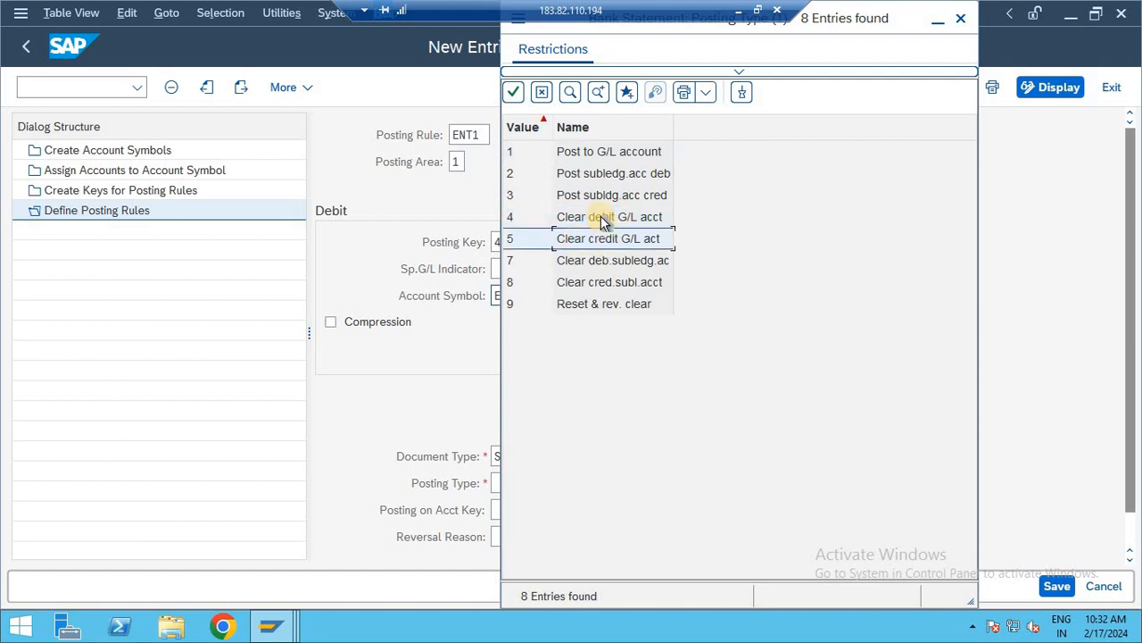
{"action": "double_click", "coordinate": [600, 219]}
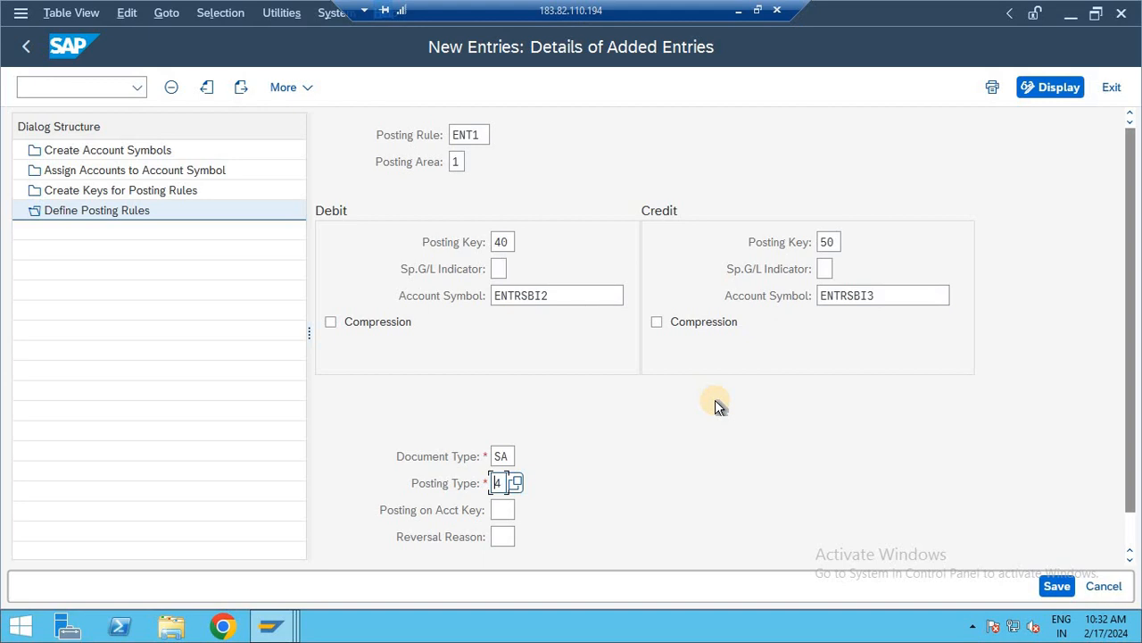
- Open the G/L account line item display, transaction FBL3N, in a new session
{"action": "left_click", "coordinate": [48, 88]}
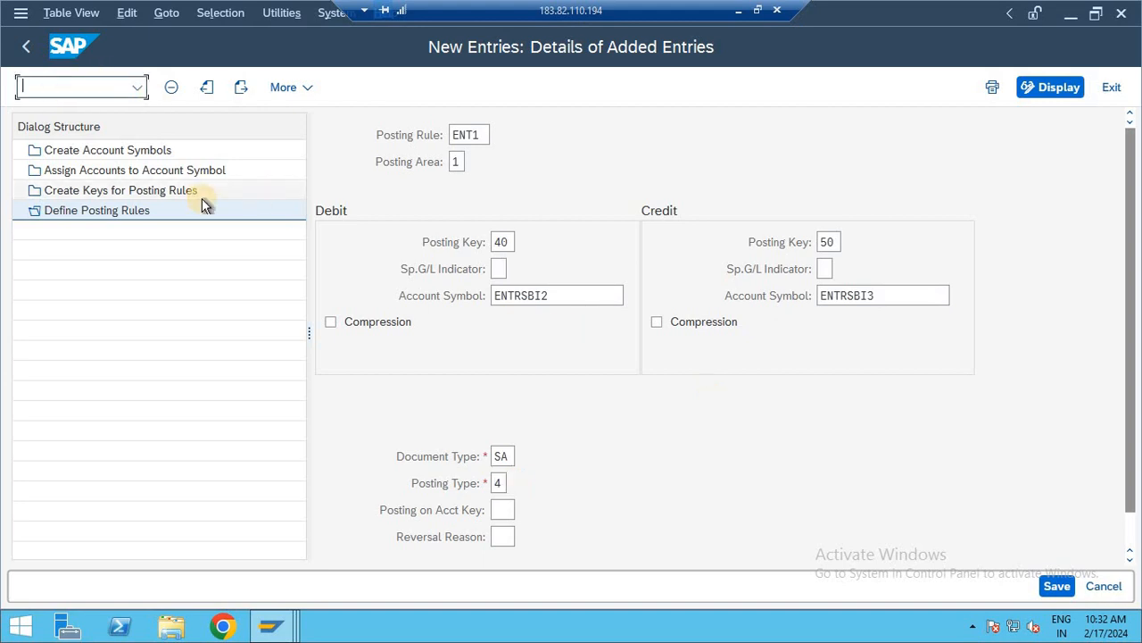
{"action": "type", "text": "/OFBL3N"}
{"action": "key", "text": "Return"}
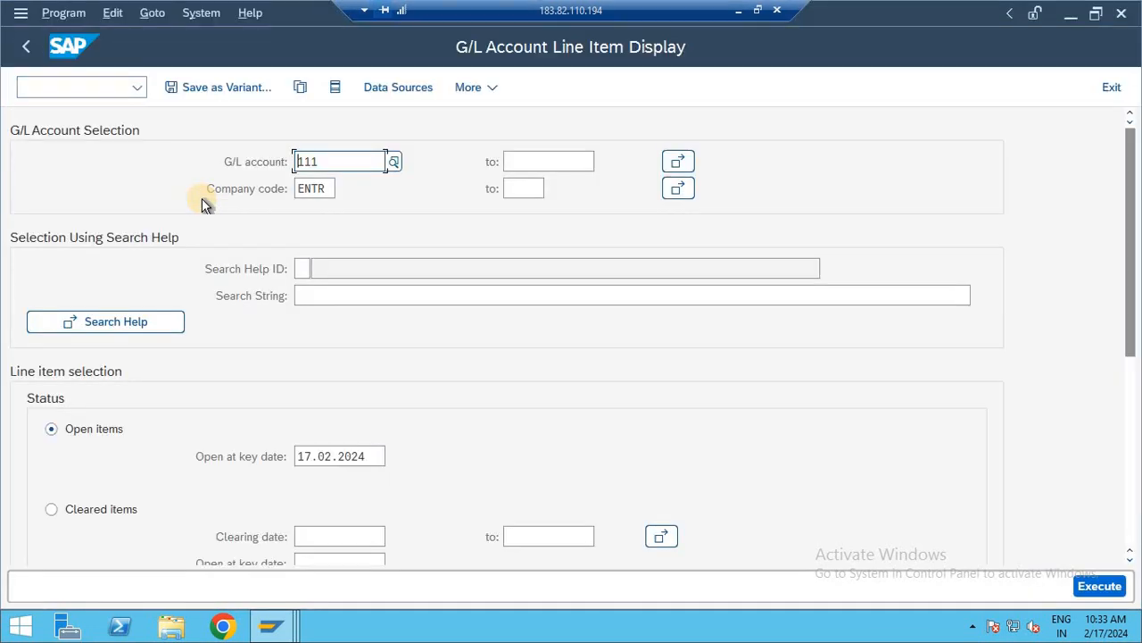
- Display open line items for company code ENTR without a G/L account restriction, and return to SAP Easy Access
{"action": "double_click", "coordinate": [348, 157]}
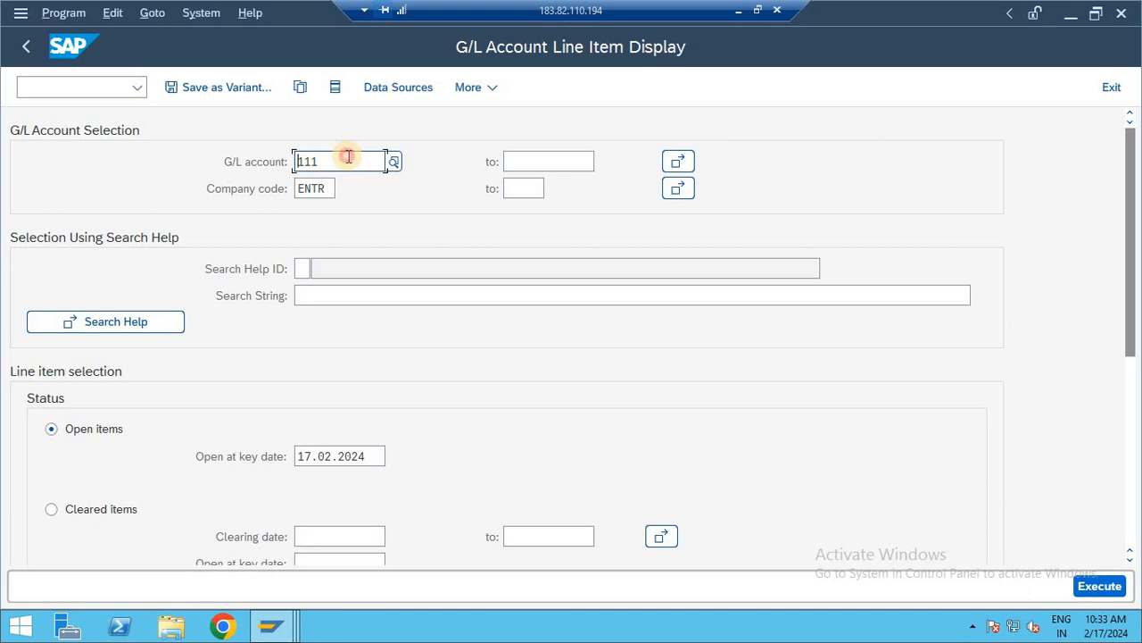
{"action": "key", "text": "BackSpace"}
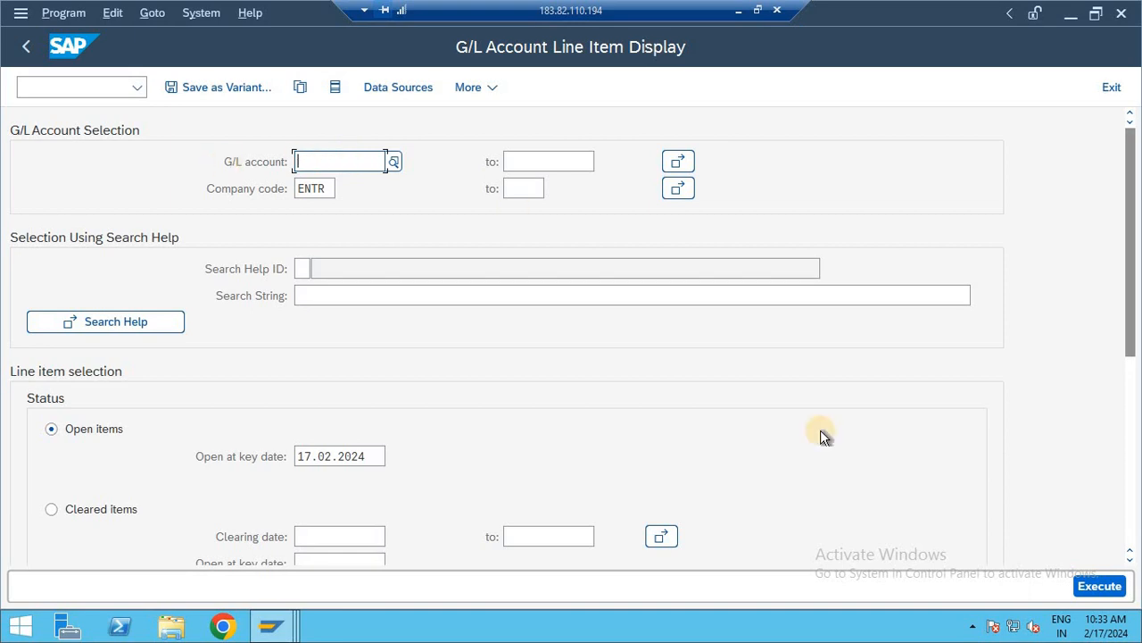
{"action": "left_click", "coordinate": [1087, 577]}
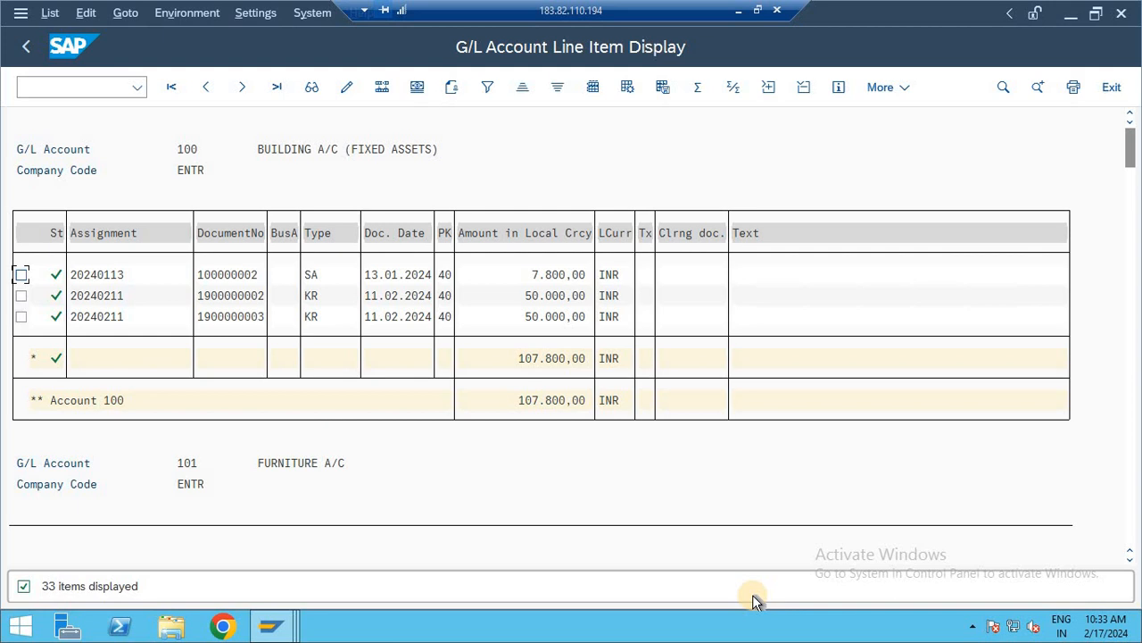
{"action": "left_click", "coordinate": [27, 49]}
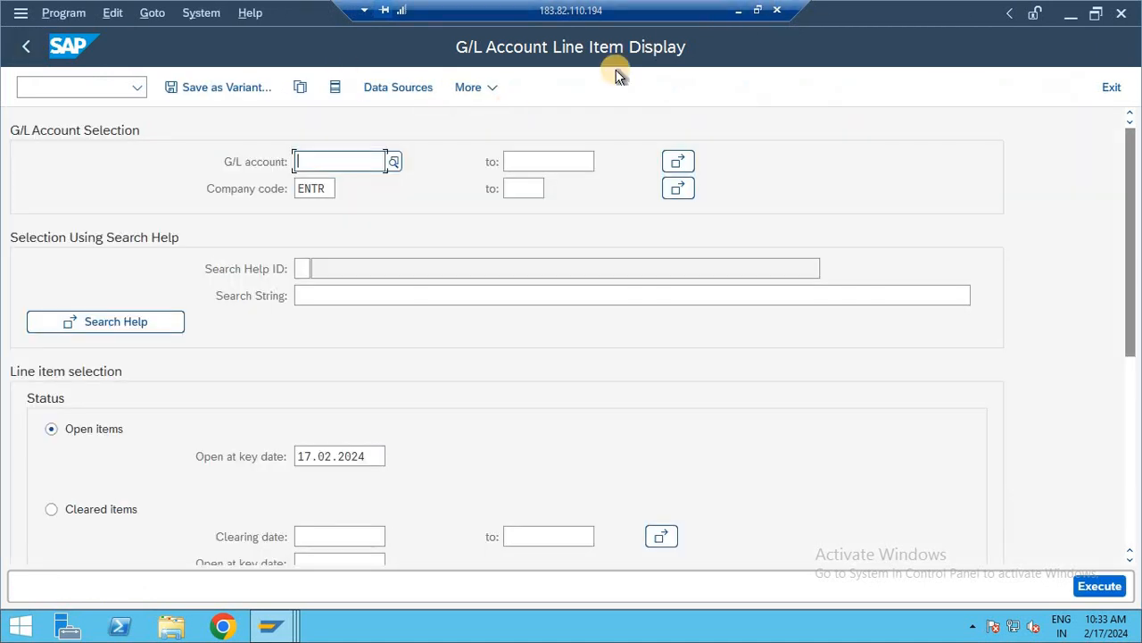
{"action": "key", "text": "F3"}
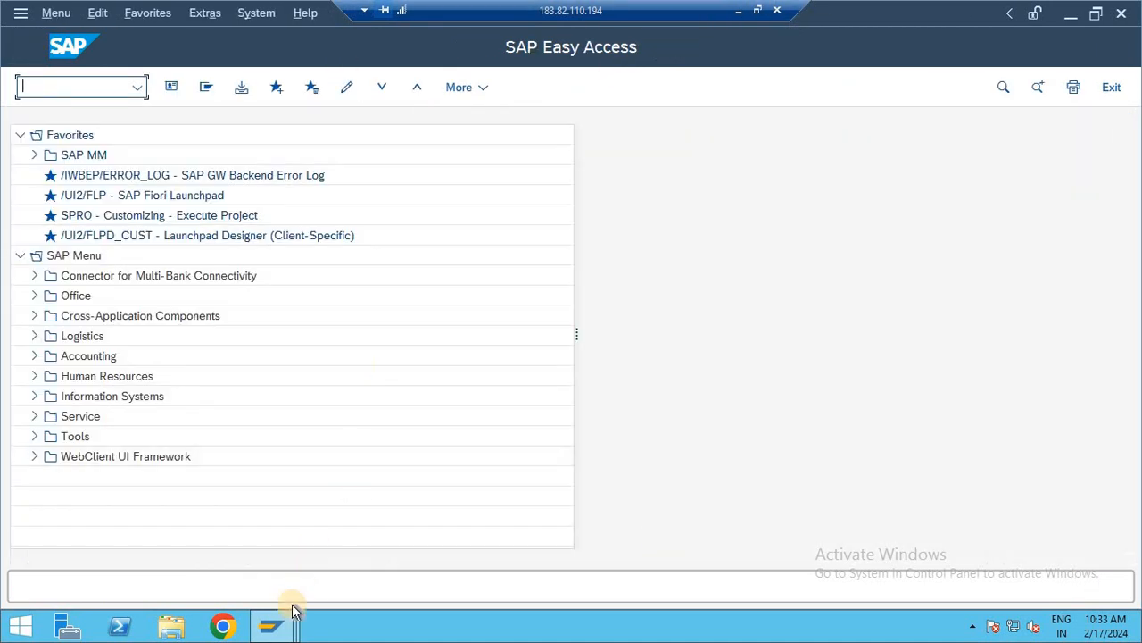
- Return to the posting rule entry session and try to save rule ENT1 with debit posting key 40
{"action": "mouse_move", "coordinate": [294, 610]}
{"action": "left_click", "coordinate": [292, 553]}
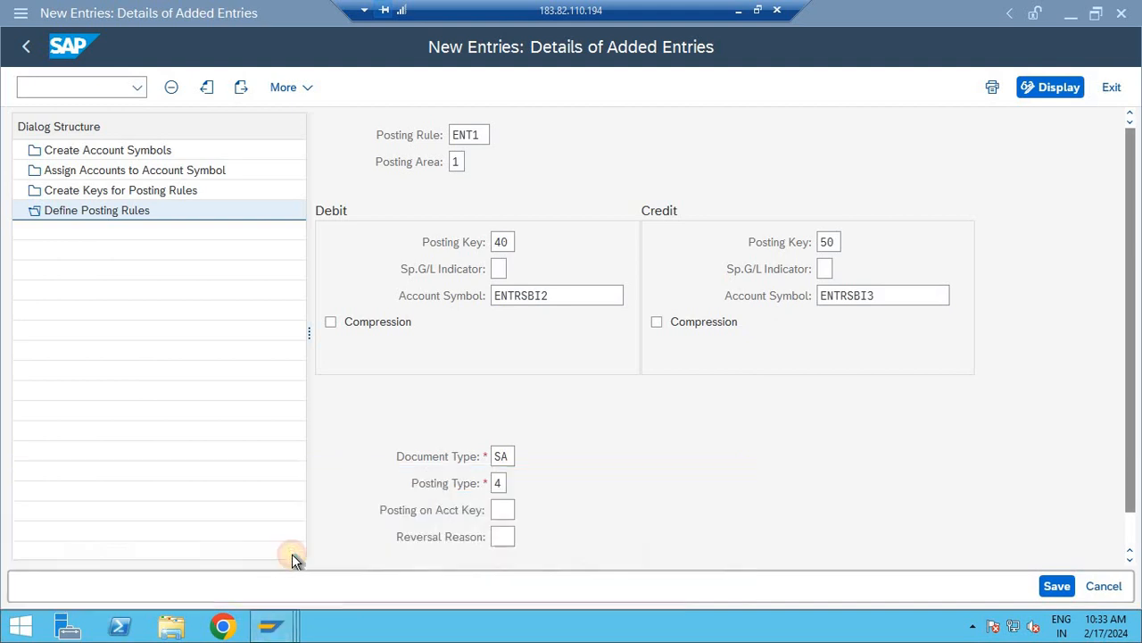
{"action": "double_click", "coordinate": [507, 482]}
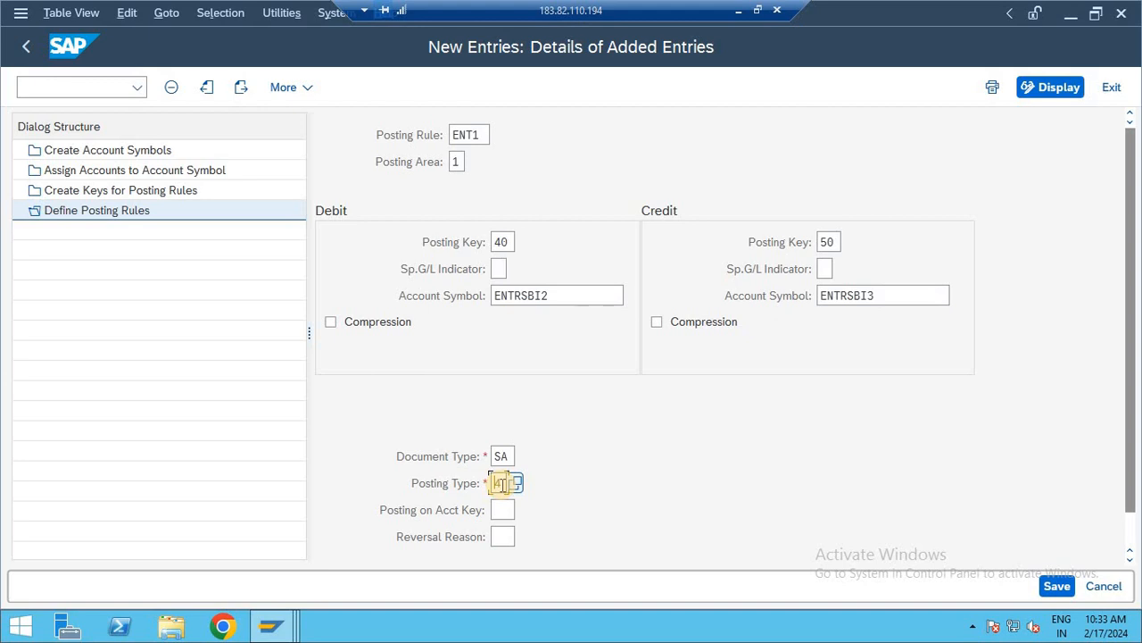
{"action": "left_click", "coordinate": [502, 242]}
{"action": "left_click_drag", "start_coordinate": [501, 242], "coordinate": [473, 249]}
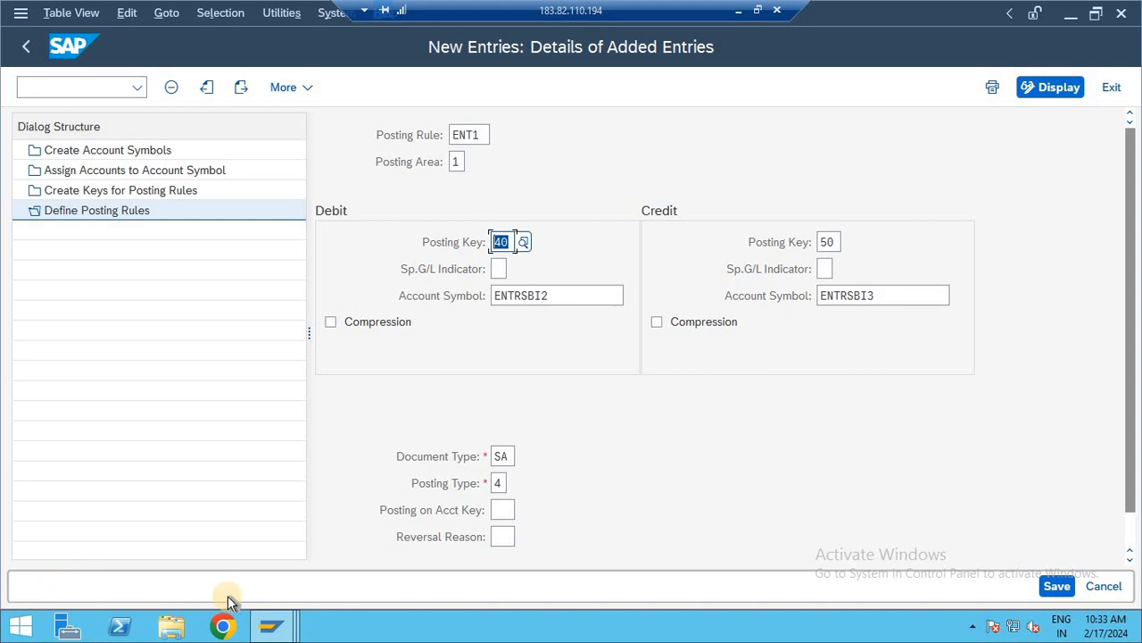
{"action": "left_click", "coordinate": [1055, 586]}
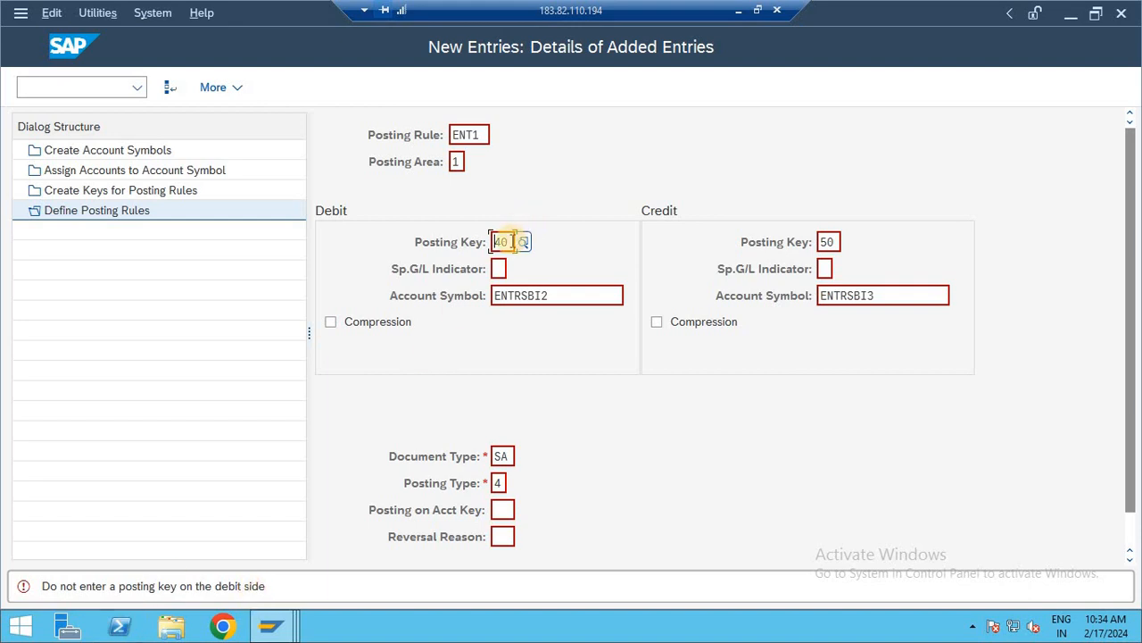
- Try re-entering 40, Debit entry, as the debit posting key of rule ENT1
{"action": "double_click", "coordinate": [503, 241]}
{"action": "key", "text": "Delete"}
{"action": "type", "text": "40"}
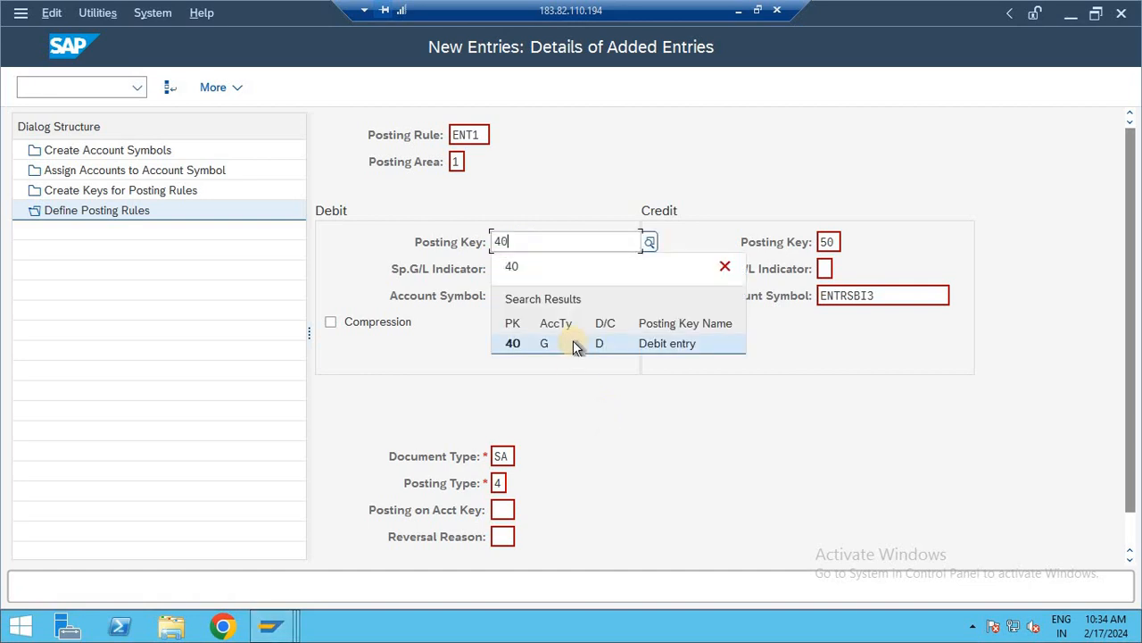
{"action": "left_click", "coordinate": [573, 340]}
{"action": "key", "text": "Return"}
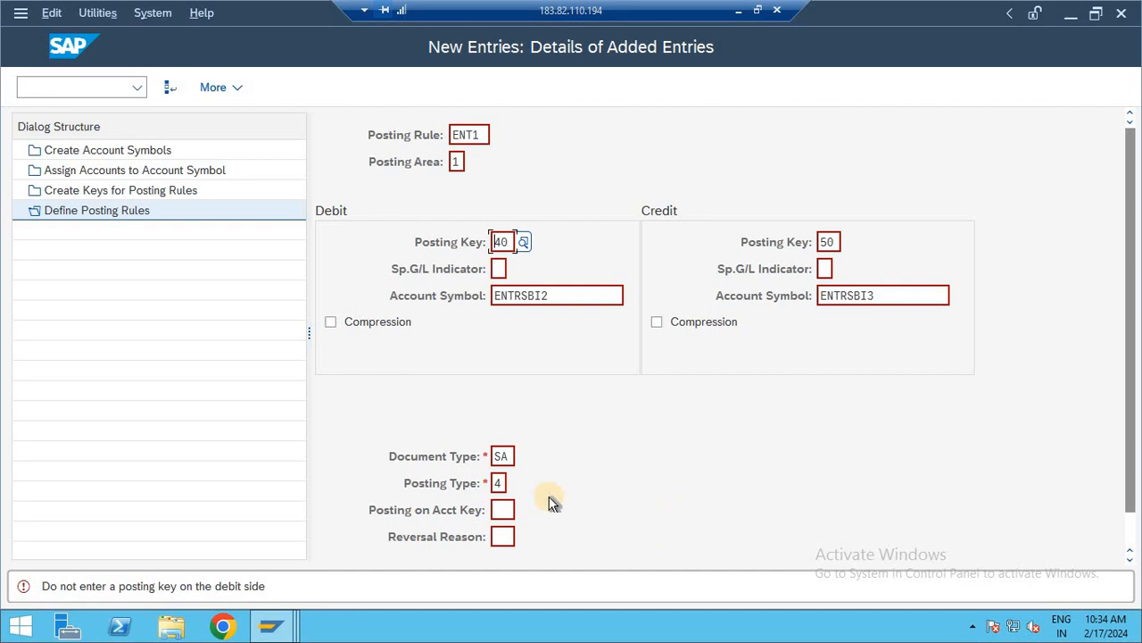
- Clear the debit posting key of rule ENT1, save the rule and return to the posting rules overview
{"action": "left_click", "coordinate": [498, 482]}
{"action": "left_click", "coordinate": [501, 241]}
{"action": "double_click", "coordinate": [505, 241]}
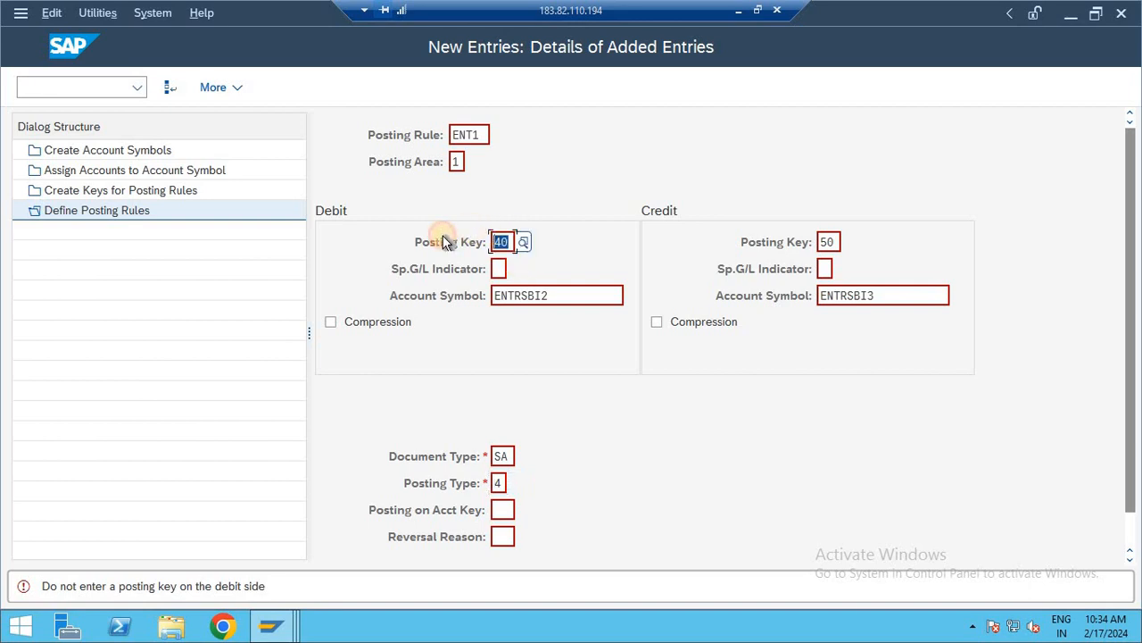
{"action": "key", "text": "Delete"}
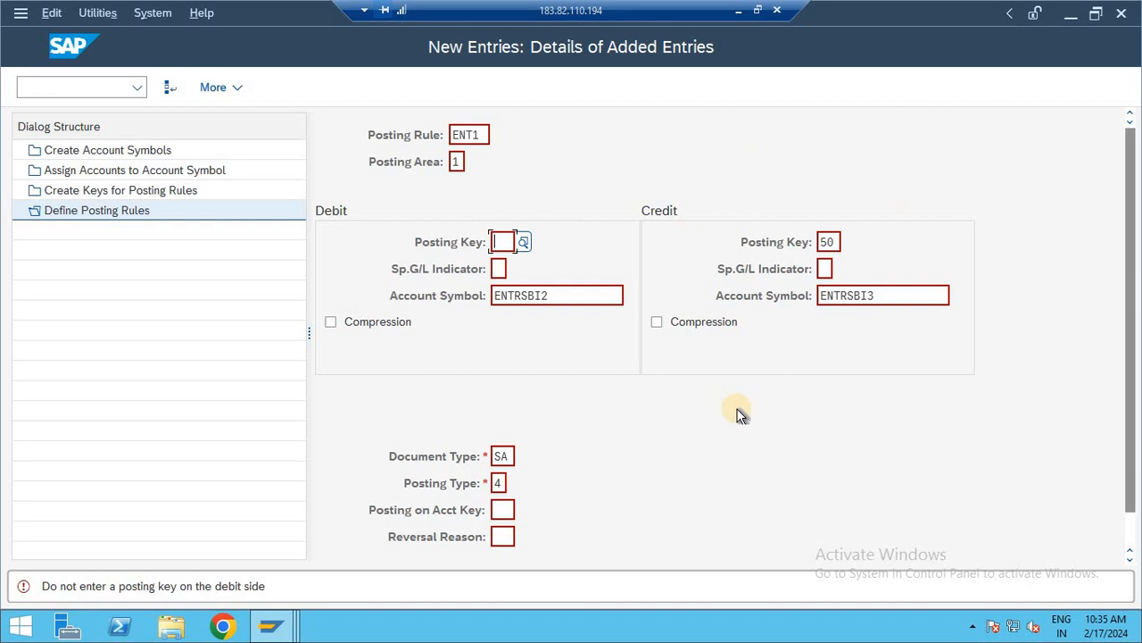
{"action": "key", "text": "ctrl+s"}
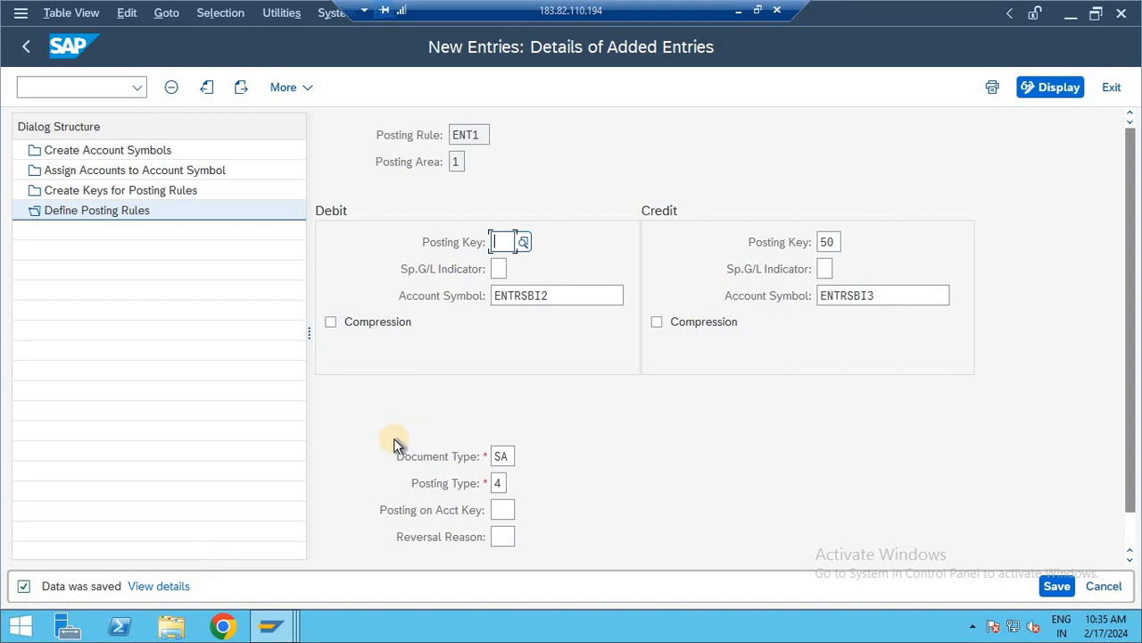
{"action": "left_click", "coordinate": [27, 46]}
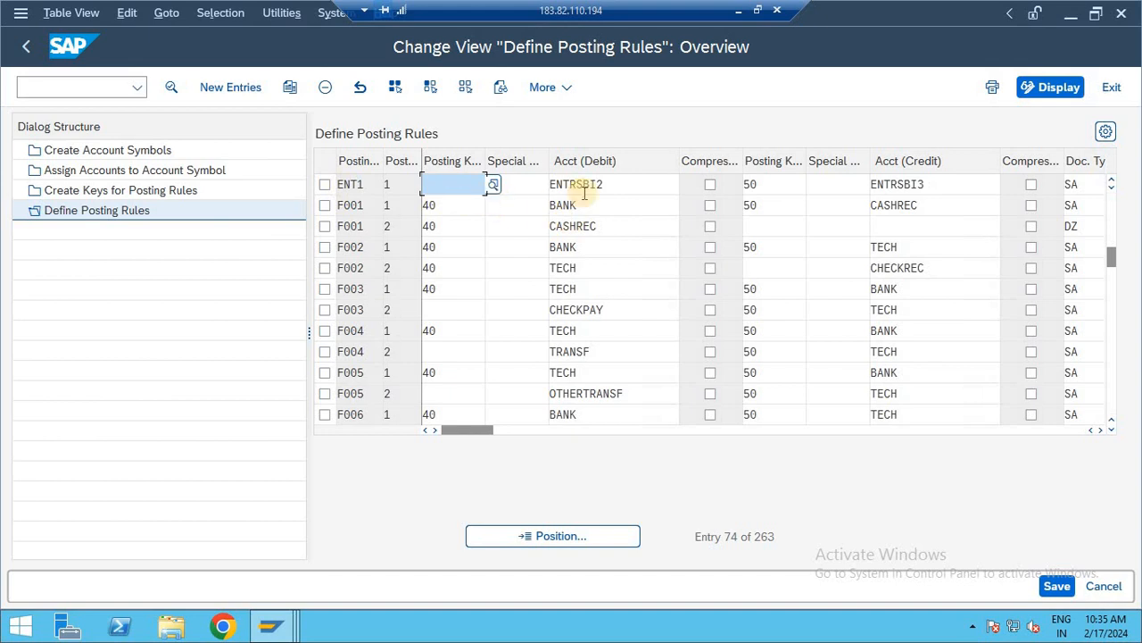
{"action": "left_click", "coordinate": [620, 184]}
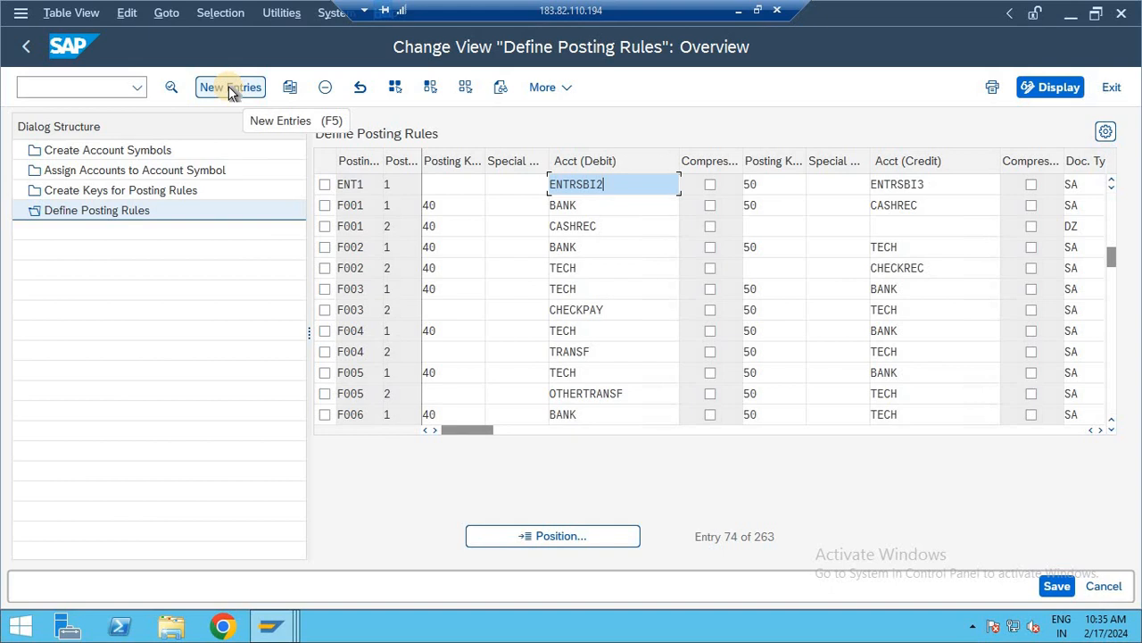
- Open the G/L account document entry, transaction FB50, in the SAP Easy Access session
{"action": "left_click", "coordinate": [270, 626]}
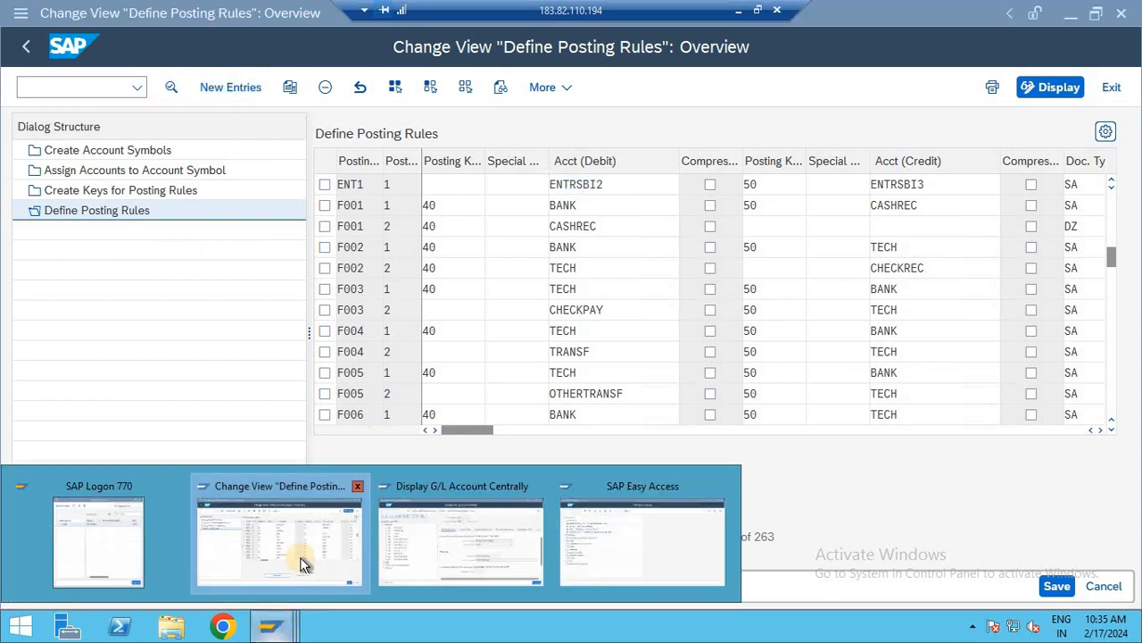
{"action": "left_click", "coordinate": [589, 553]}
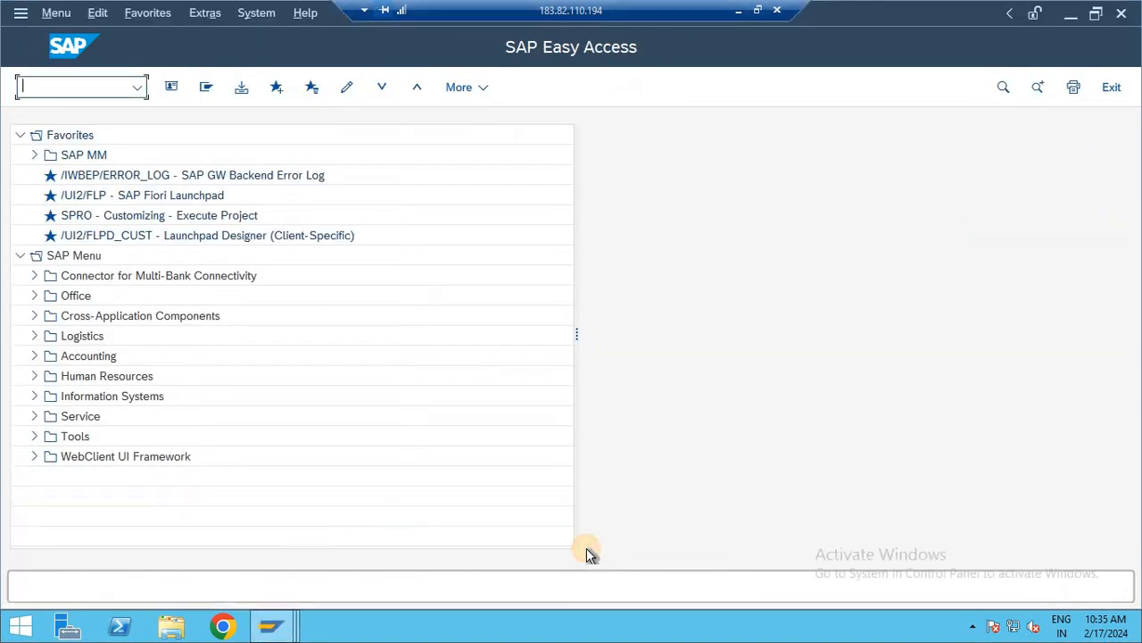
{"action": "type", "text": "FB50"}
{"action": "key", "text": "Return"}
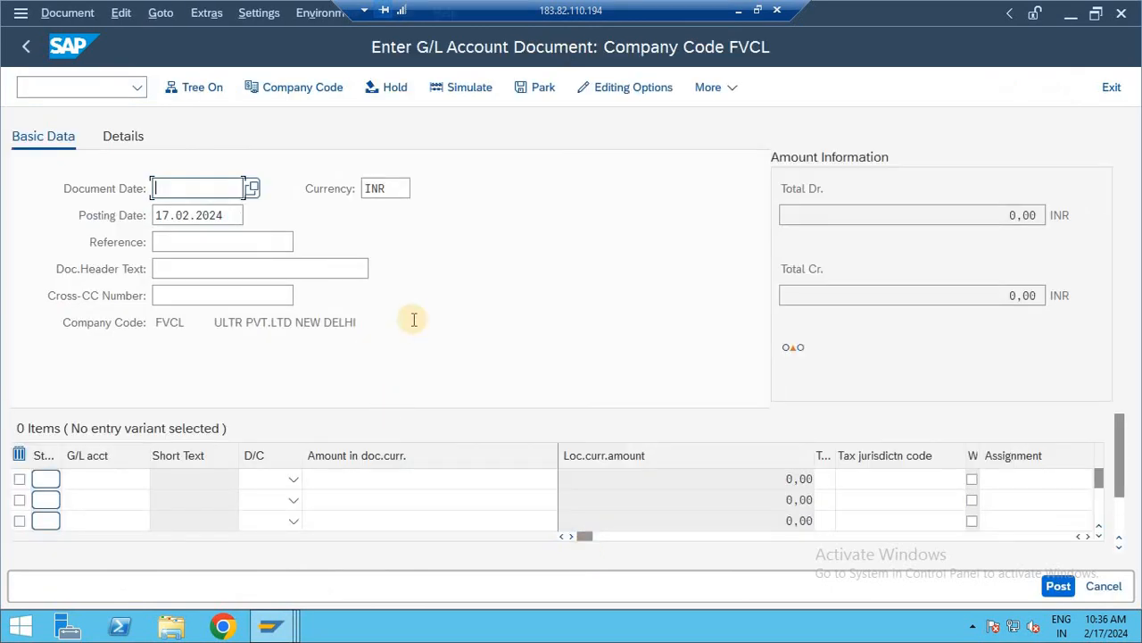
- Set the document date to 15.02.2024 and enter a debit and a credit line of 9500 each in company code FVCL
{"action": "key", "text": "Down"}
{"action": "key", "text": "Return"}
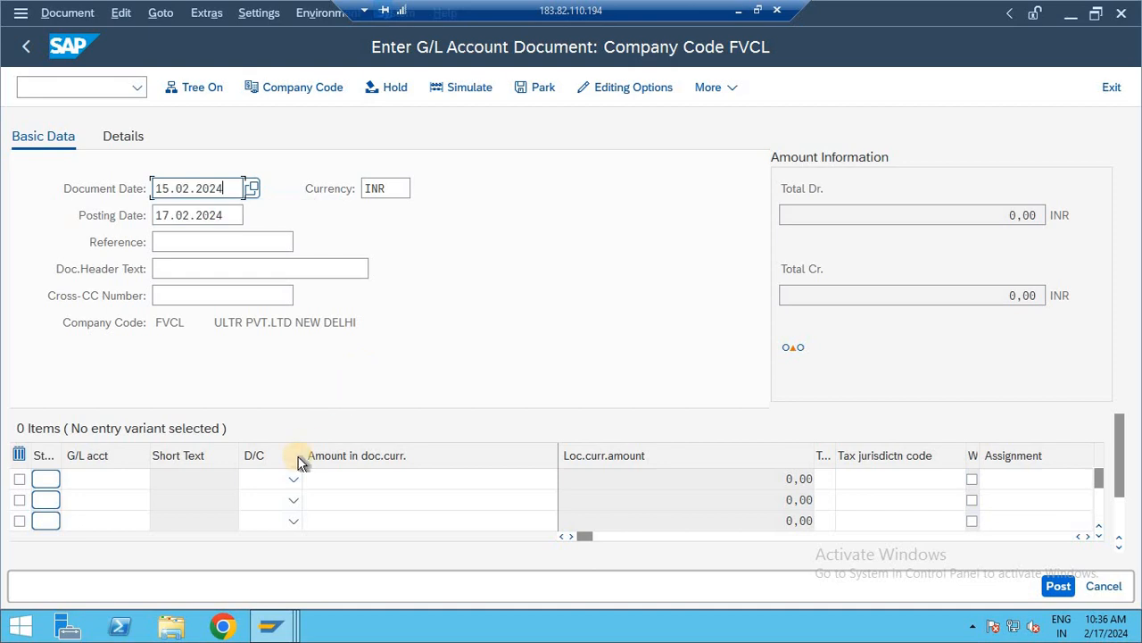
{"action": "left_click", "coordinate": [268, 482]}
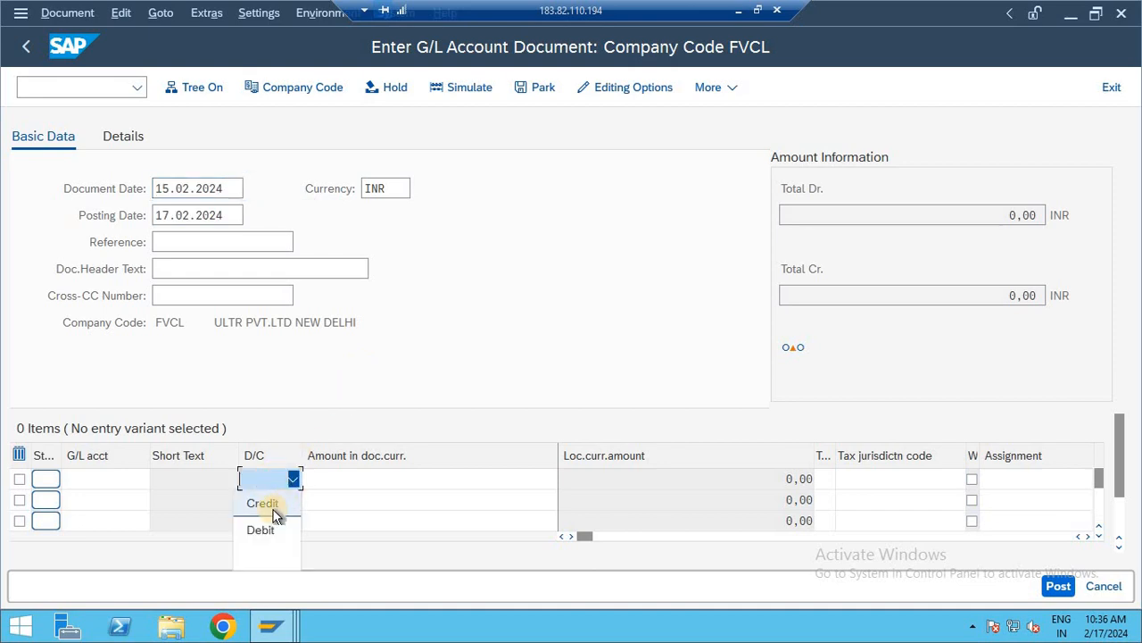
{"action": "left_click", "coordinate": [263, 527]}
{"action": "left_click", "coordinate": [270, 503]}
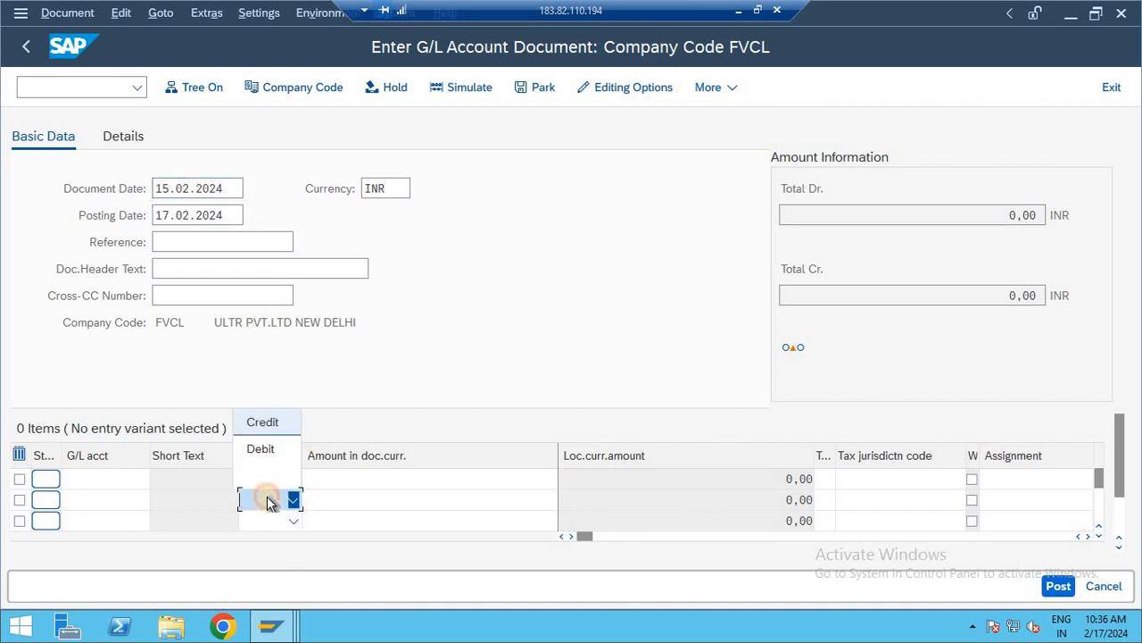
{"action": "left_click", "coordinate": [265, 423]}
{"action": "left_click", "coordinate": [346, 480]}
{"action": "type", "text": "9500"}
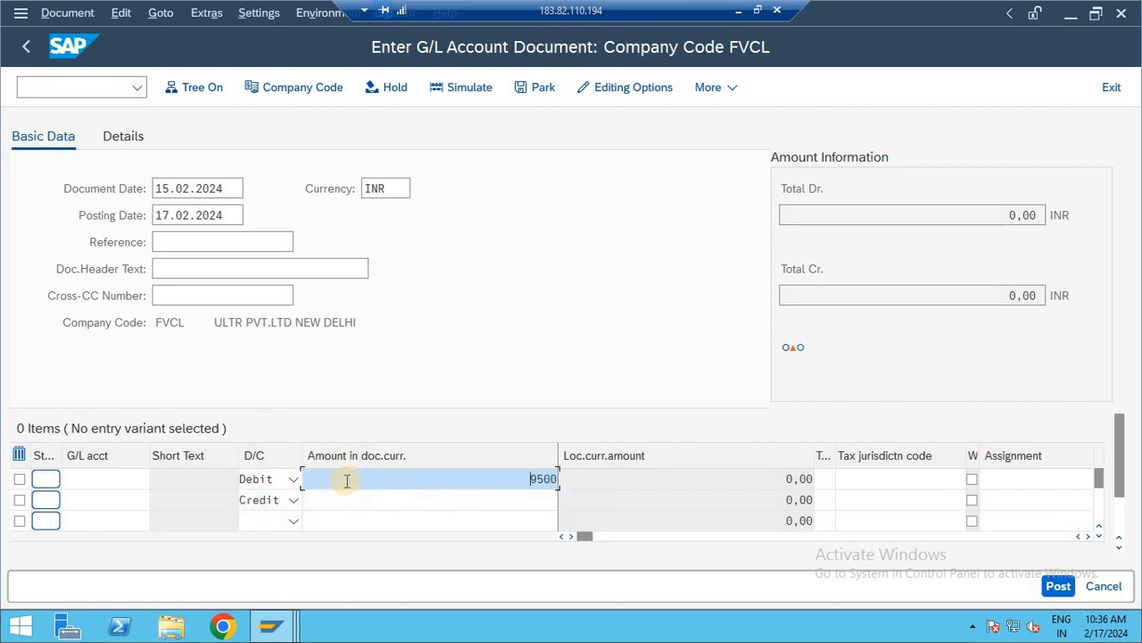
{"action": "key", "text": "Down"}
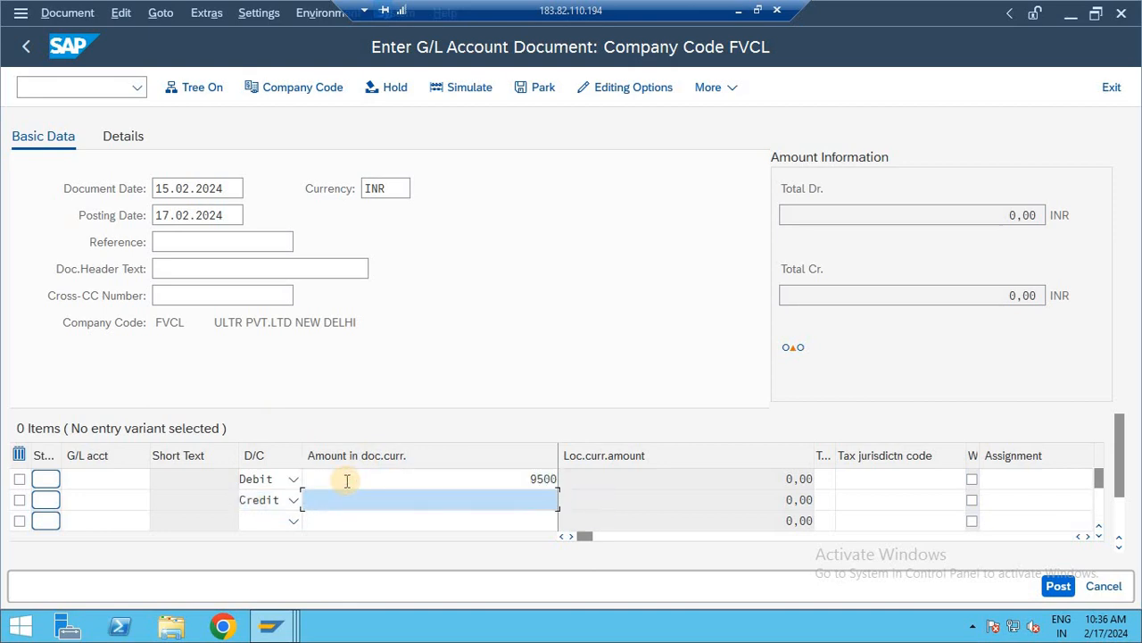
{"action": "type", "text": "9500"}
- Look up G/L accounts in company code FVCL for the debit line and leave without choosing one
{"action": "left_click", "coordinate": [84, 474]}
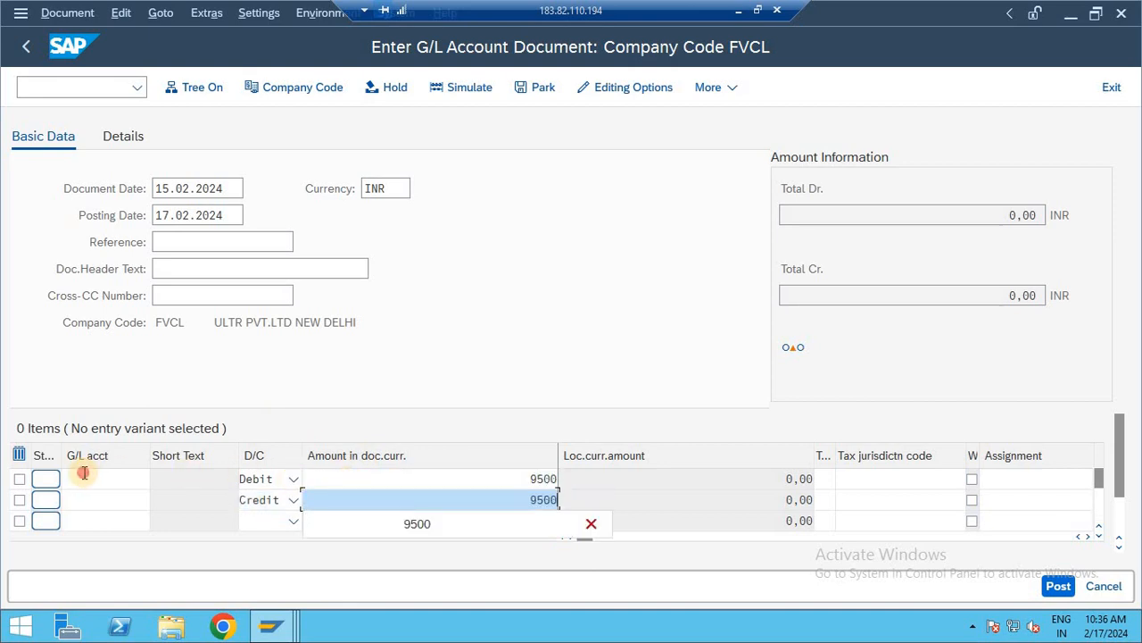
{"action": "left_click", "coordinate": [161, 476]}
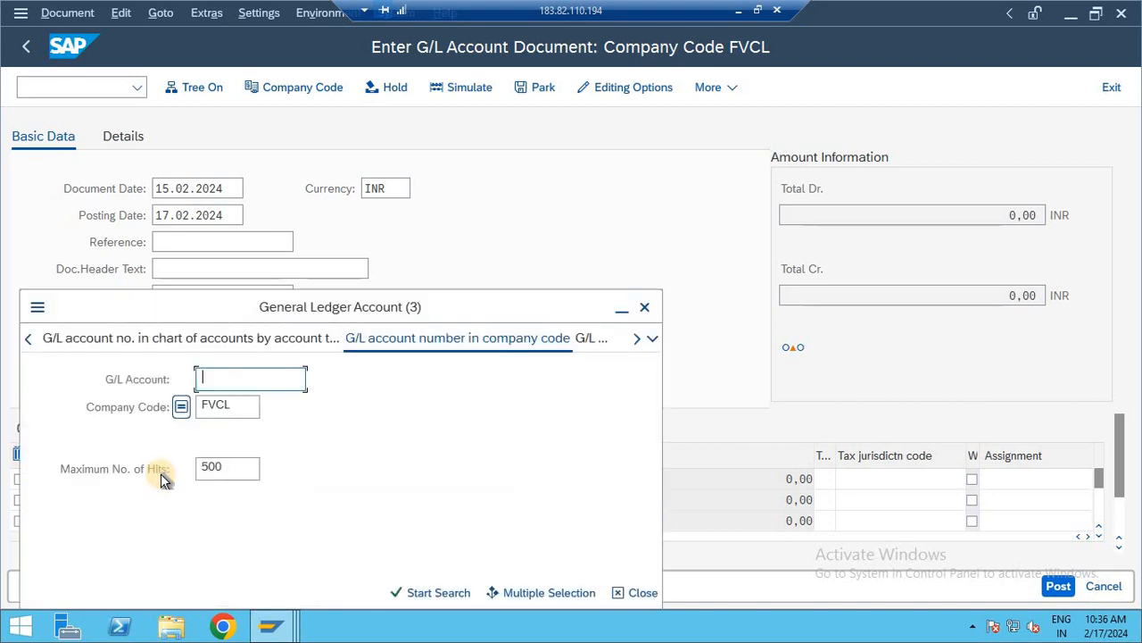
{"action": "key", "text": "Return"}
{"action": "key", "text": "Escape"}
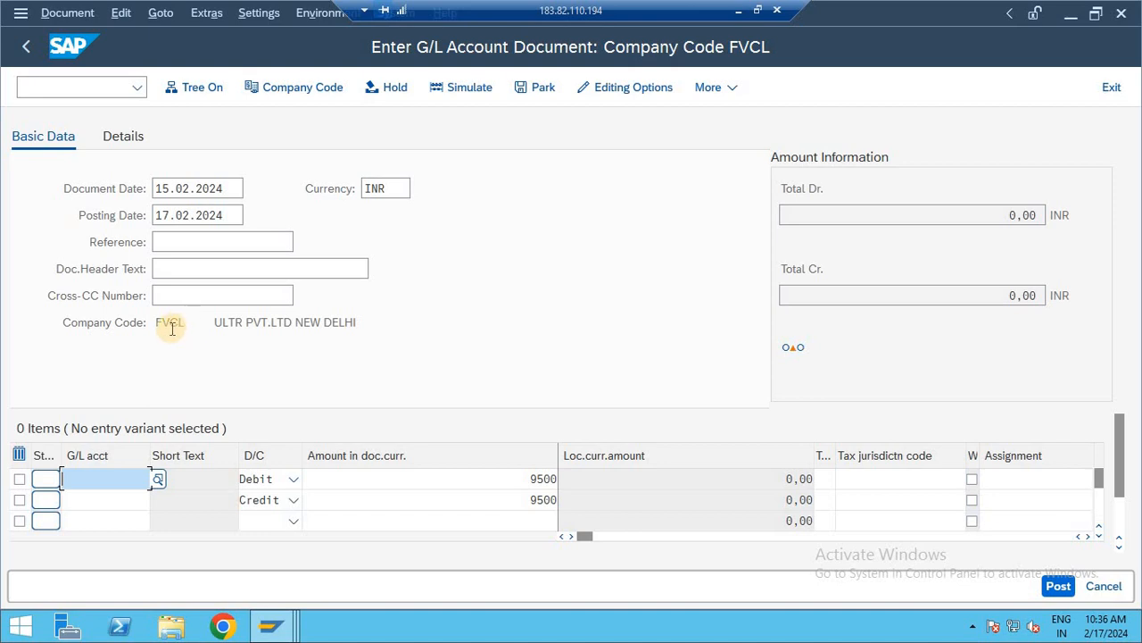
- Switch the document to company code ENTR and set the document date to 17.02.2024
{"action": "left_click", "coordinate": [314, 91]}
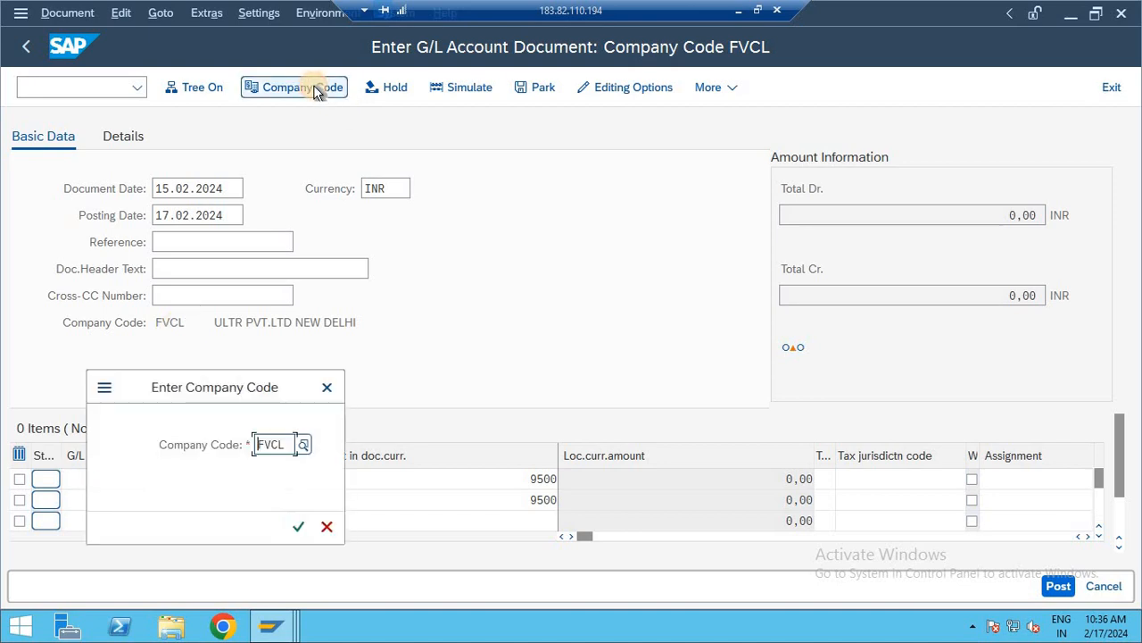
{"action": "type", "text": "ENTR"}
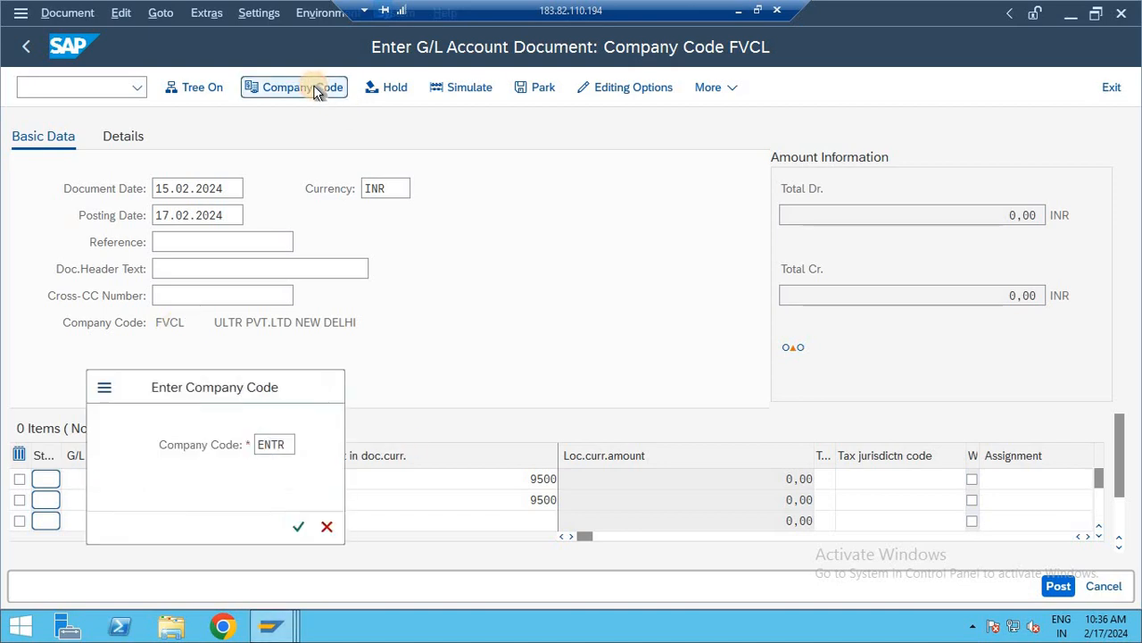
{"action": "key", "text": "Return"}
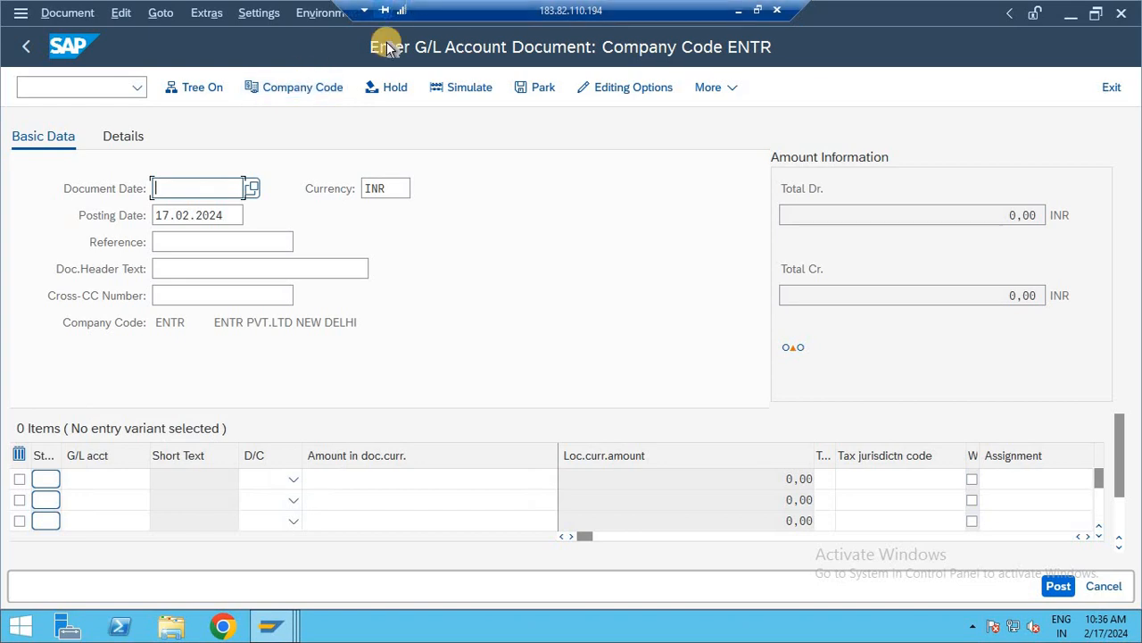
{"action": "left_click", "coordinate": [252, 188]}
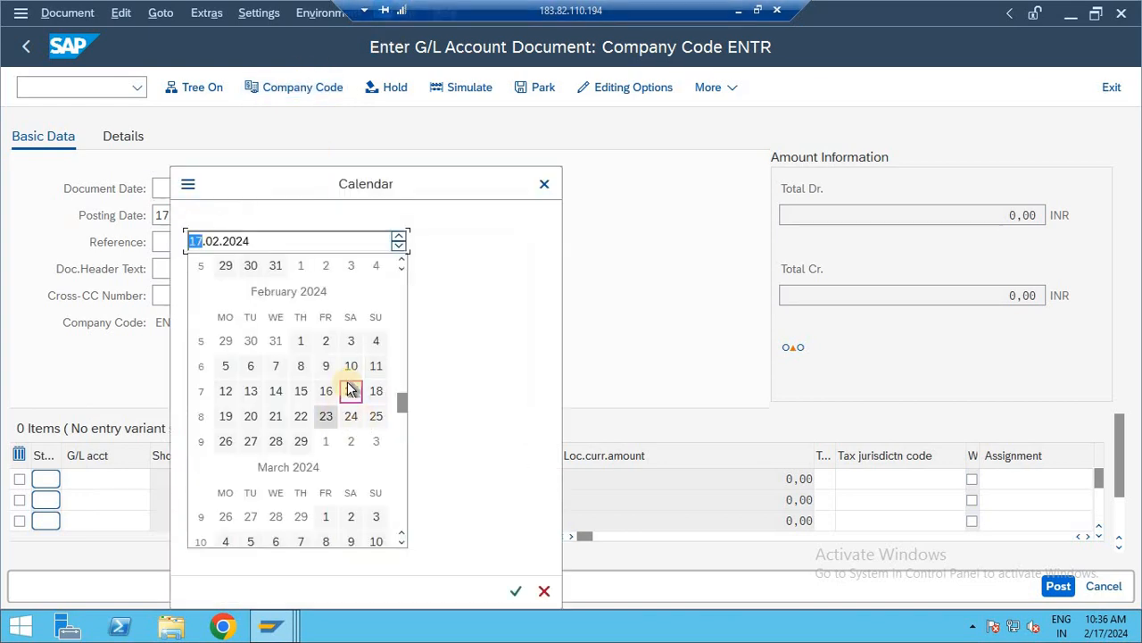
{"action": "double_click", "coordinate": [351, 390]}
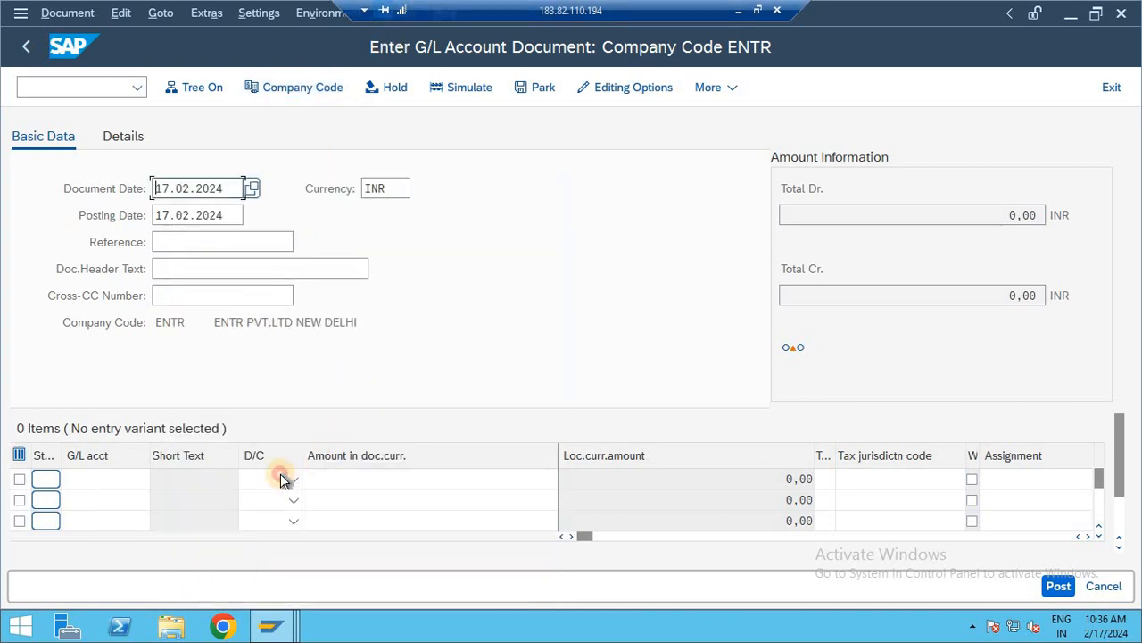
- Set the first line to Debit and the second to Credit, with an amount of 8500 on each
{"action": "left_click", "coordinate": [293, 477]}
{"action": "left_click", "coordinate": [264, 527]}
{"action": "left_click", "coordinate": [272, 501]}
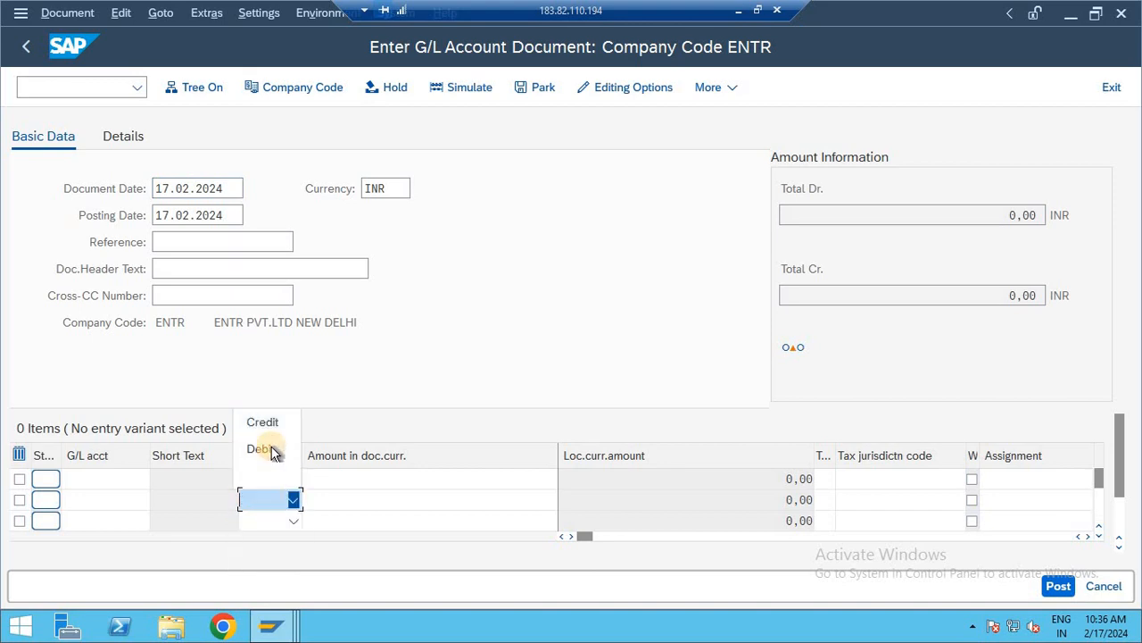
{"action": "left_click", "coordinate": [262, 421]}
{"action": "left_click", "coordinate": [379, 480]}
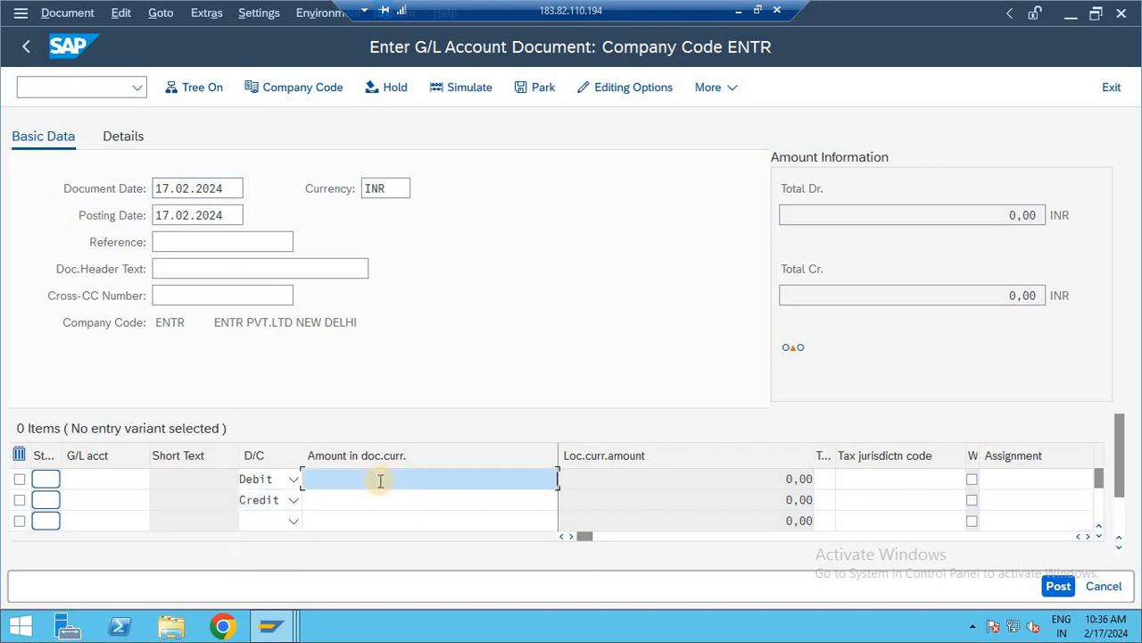
{"action": "type", "text": "8500"}
{"action": "key", "text": "Down"}
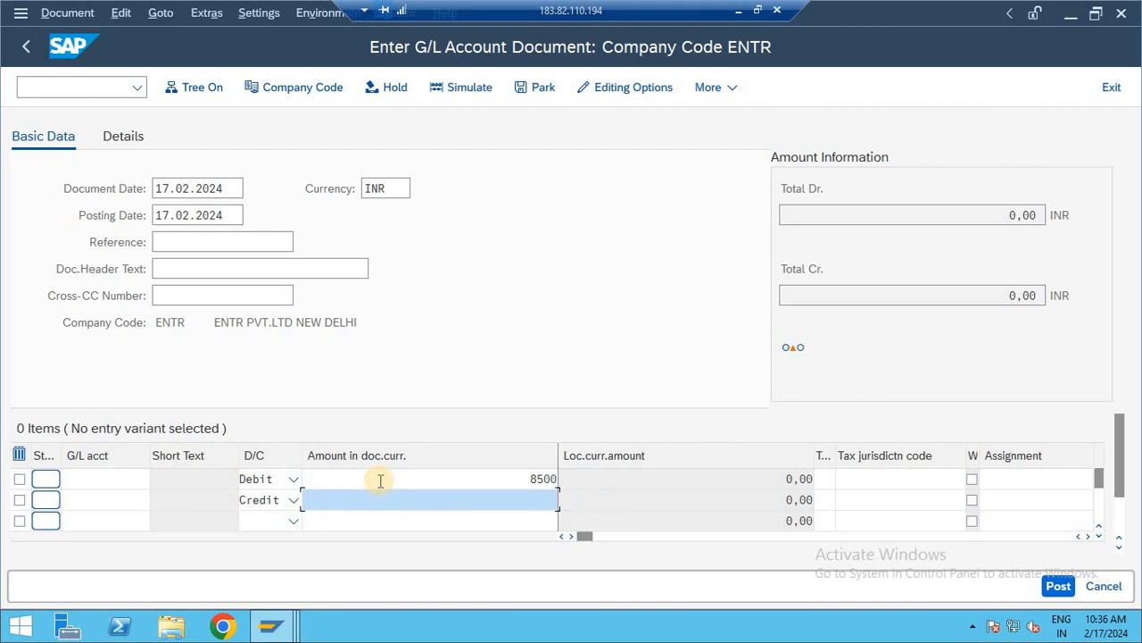
{"action": "type", "text": "8500"}
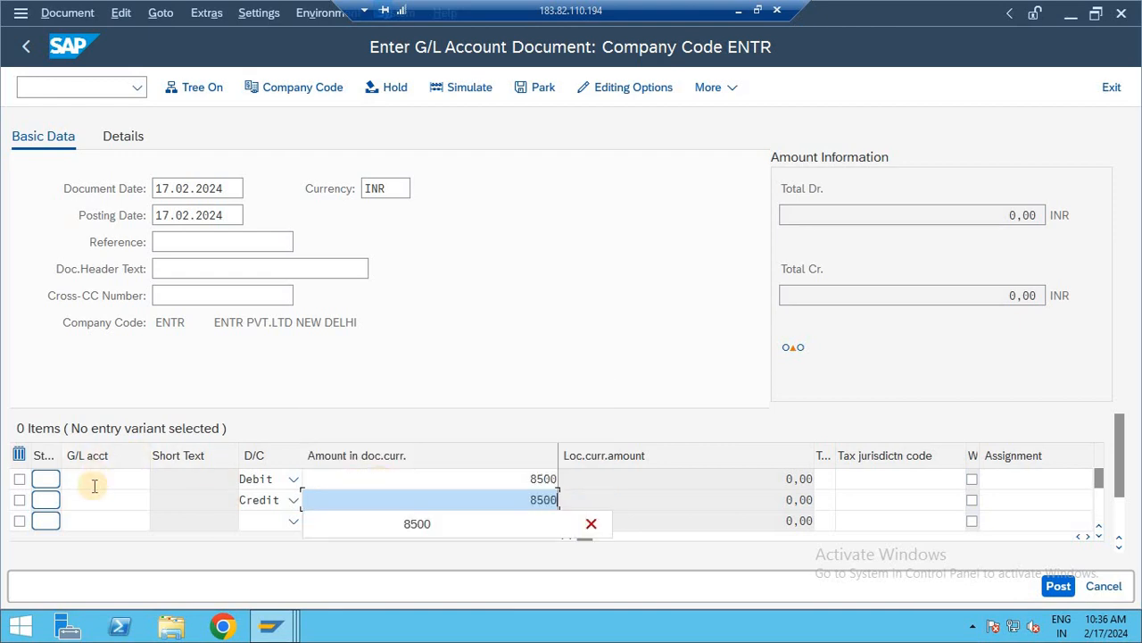
- Look up the G/L accounts of company code ENTR and choose 101, FURNITURE A/C, for the debit line
{"action": "left_click", "coordinate": [128, 479]}
{"action": "left_click", "coordinate": [157, 480]}
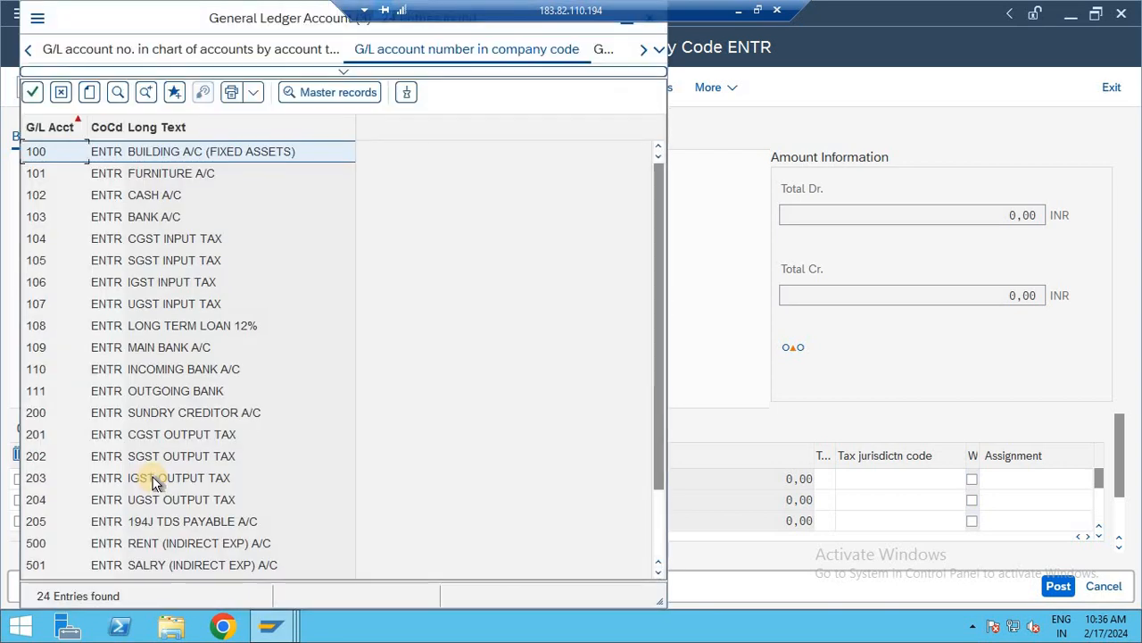
{"action": "key", "text": "Down"}
{"action": "key", "text": "Down"}
{"action": "key", "text": "Down"}
{"action": "scroll", "coordinate": [153, 482], "scroll_direction": "down", "scroll_amount": 1}
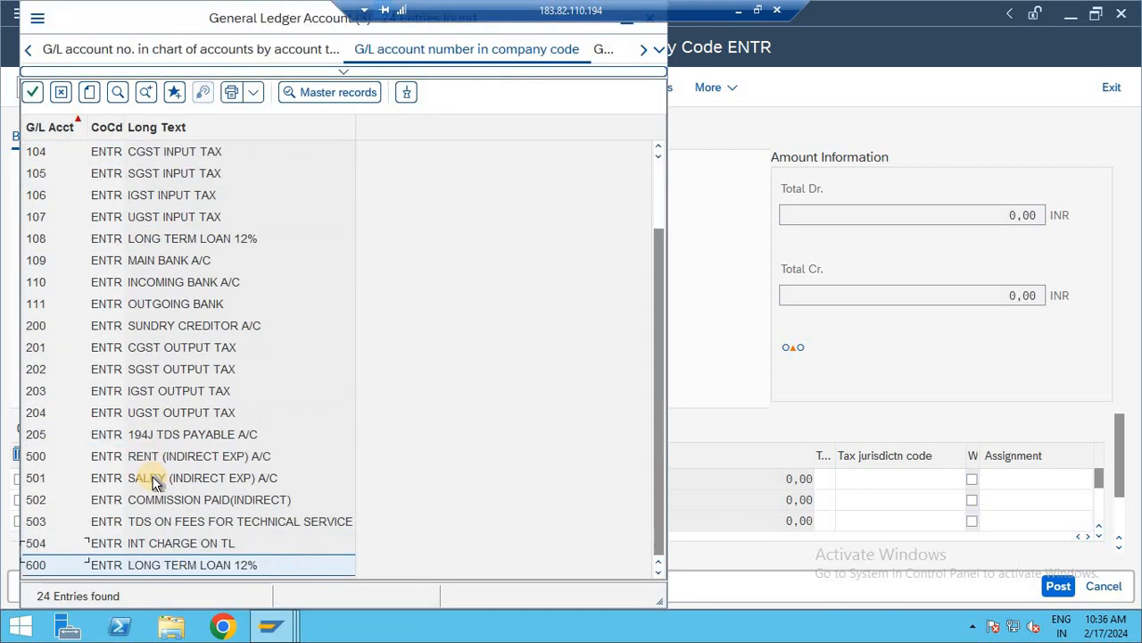
{"action": "scroll", "coordinate": [153, 482], "scroll_direction": "up", "scroll_amount": 1}
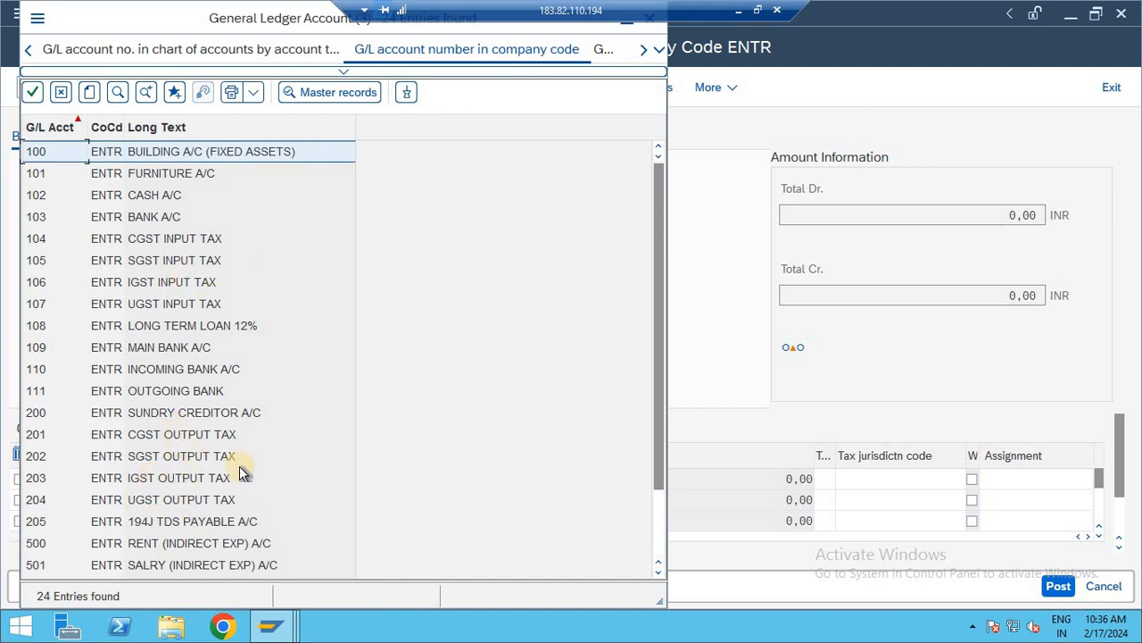
{"action": "double_click", "coordinate": [182, 172]}
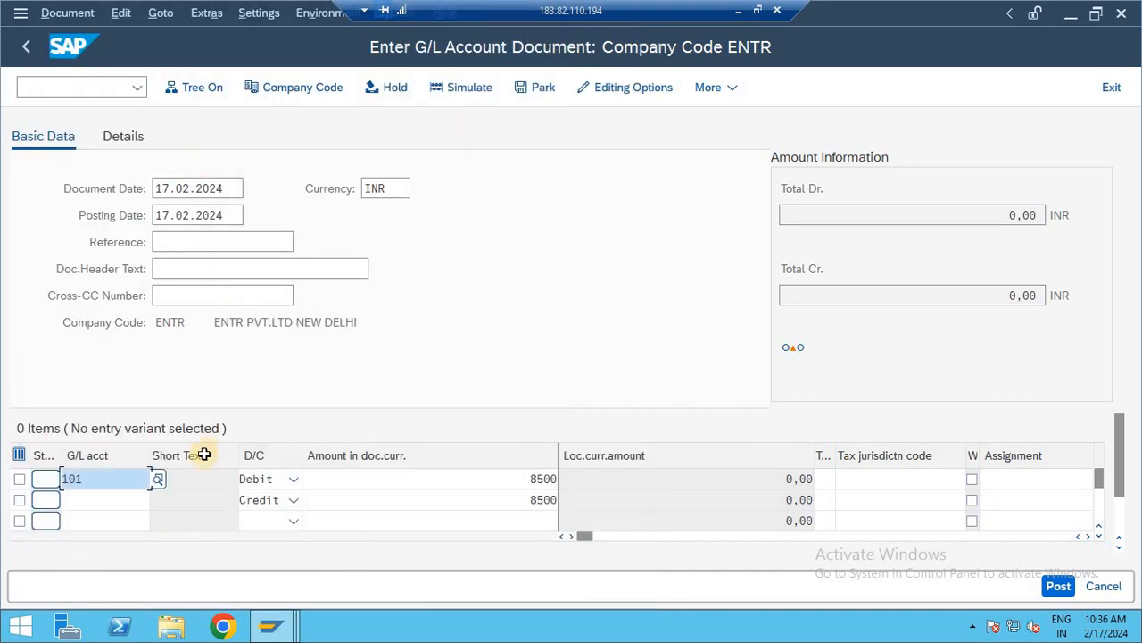
- Look up the G/L accounts of company code ENTR and choose 111, OUTGOING BANK, for the credit line
{"action": "left_click", "coordinate": [134, 501]}
{"action": "key", "text": "F4"}
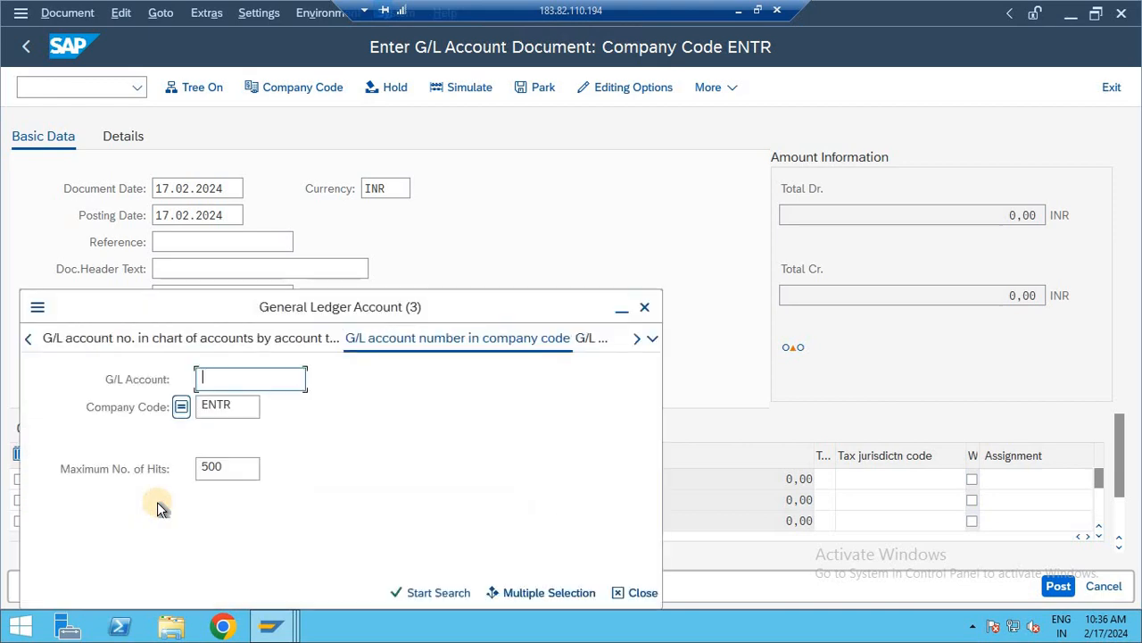
{"action": "key", "text": "Return"}
{"action": "key", "text": "Down"}
{"action": "key", "text": "Down"}
{"action": "key", "text": "Down"}
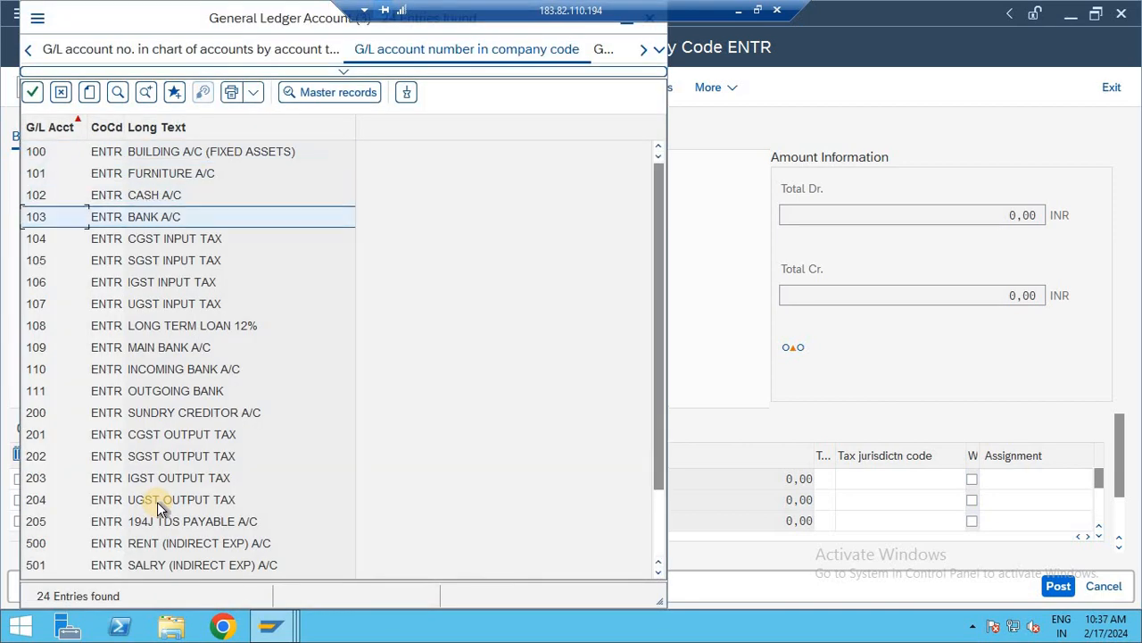
{"action": "key", "text": "Down"}
{"action": "key", "text": "Down"}
{"action": "key", "text": "Down"}
{"action": "key", "text": "Down"}
{"action": "key", "text": "Down"}
{"action": "key", "text": "Down"}
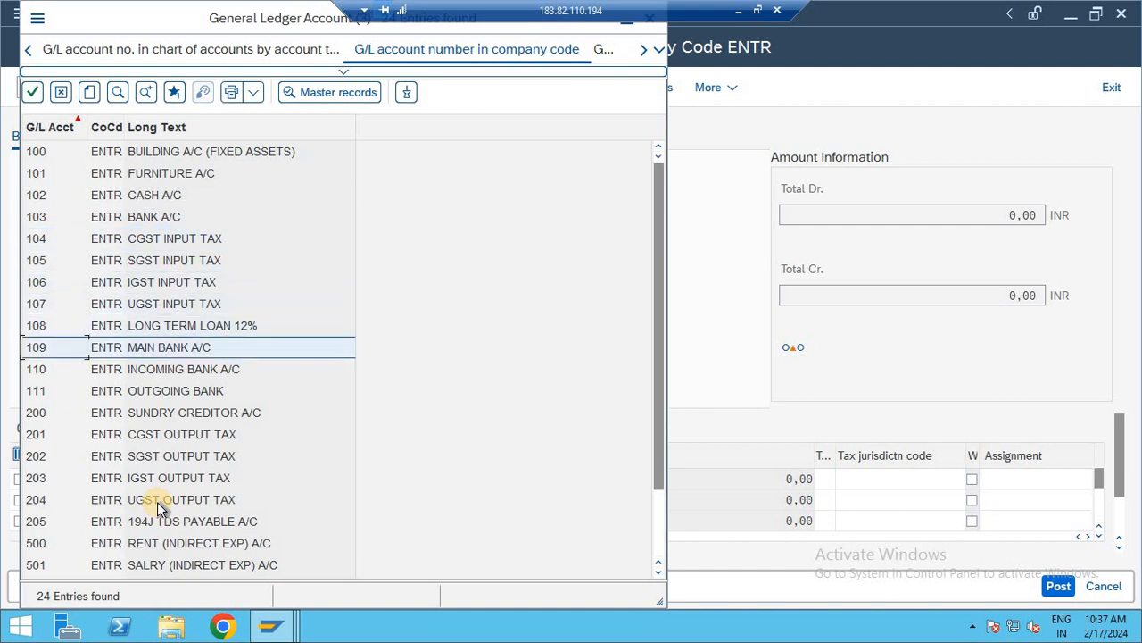
{"action": "key", "text": "Down"}
{"action": "key", "text": "Down"}
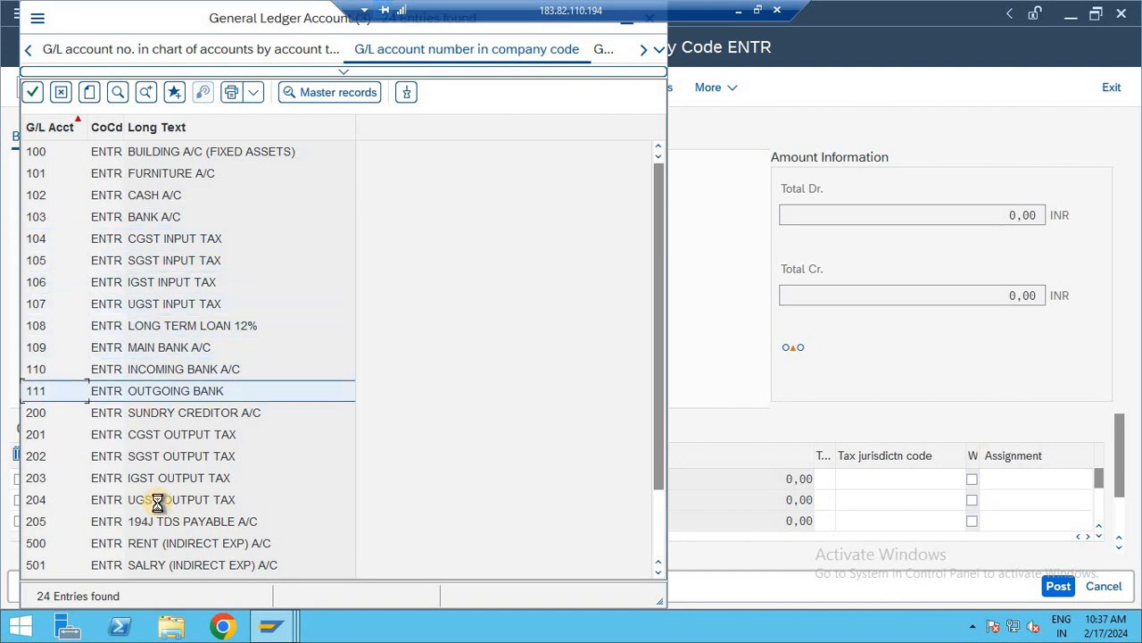
{"action": "key", "text": "Return"}
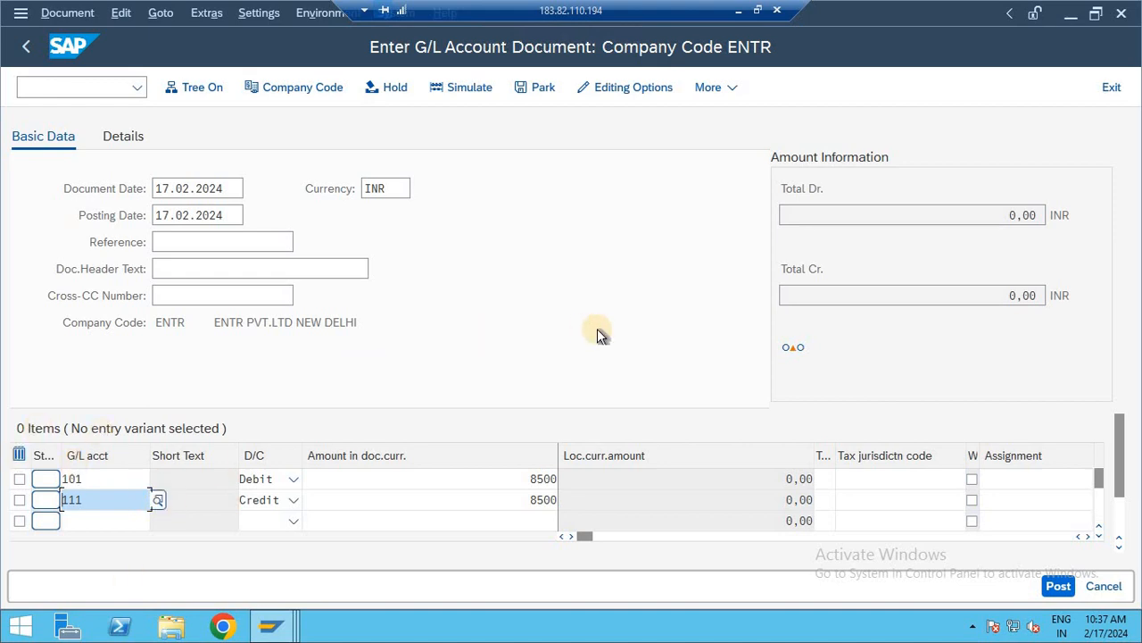
- Validate the two line items, simulate the G/L document and post it
{"action": "key", "text": "Return"}
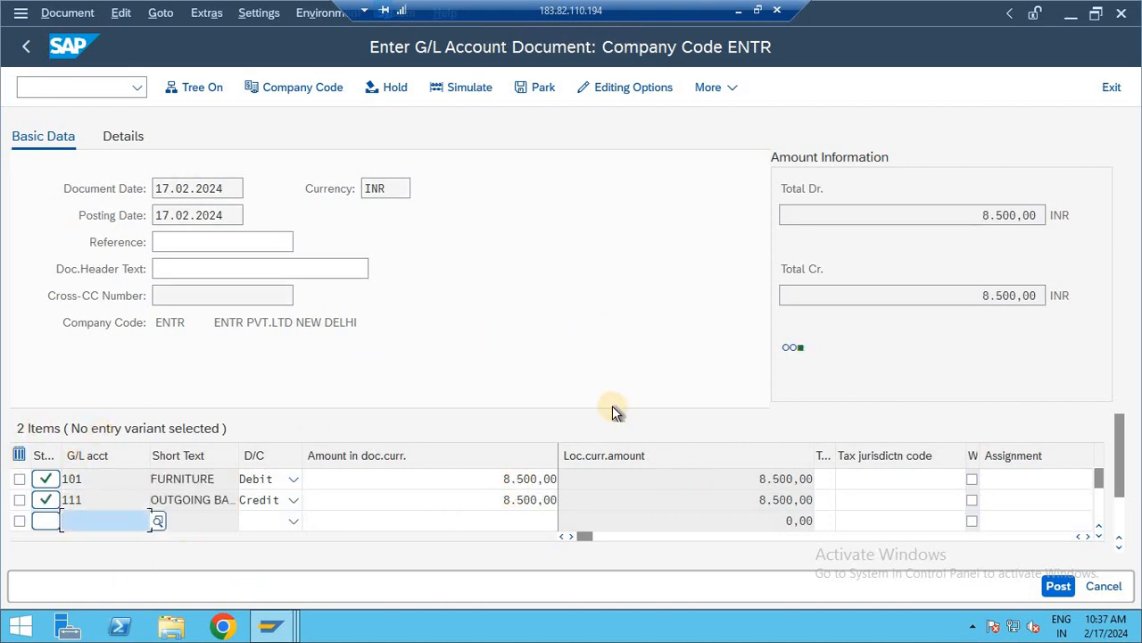
{"action": "left_click", "coordinate": [463, 87]}
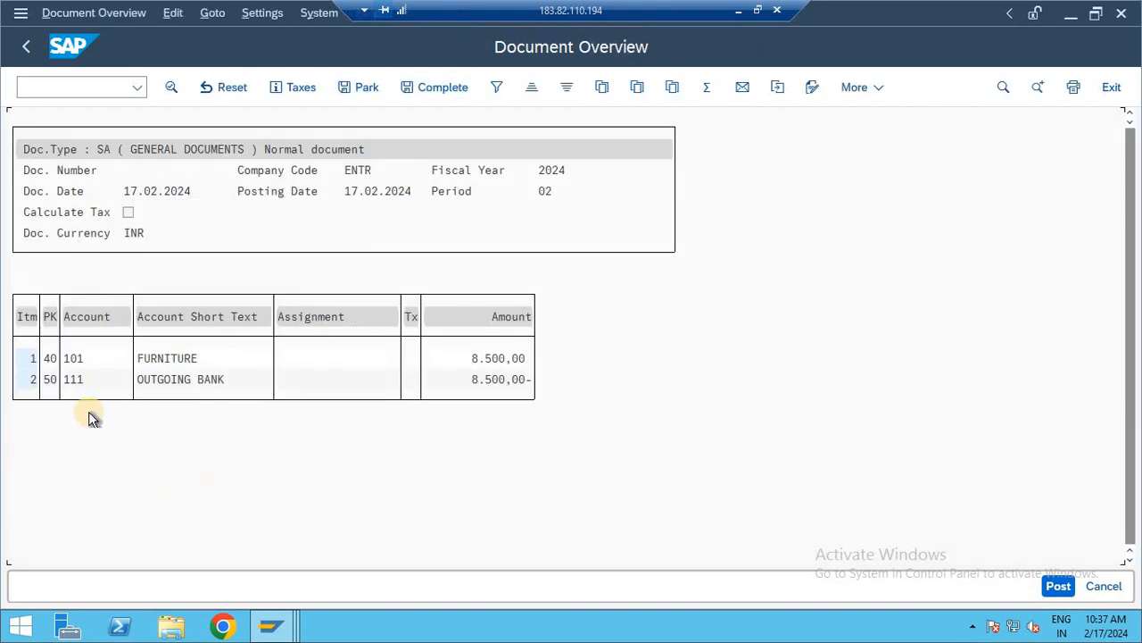
{"action": "left_click", "coordinate": [1056, 586]}
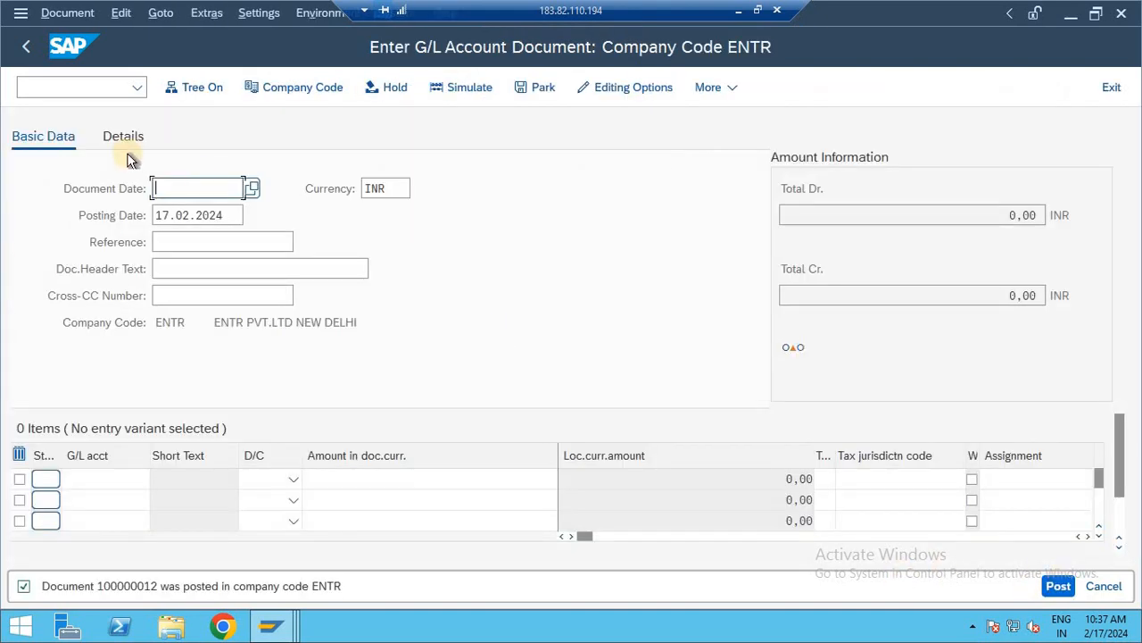
- Leave the G/L document entry with /n and switch to the Define Posting Rules session
{"action": "left_click", "coordinate": [106, 90]}
{"action": "type", "text": "/n"}
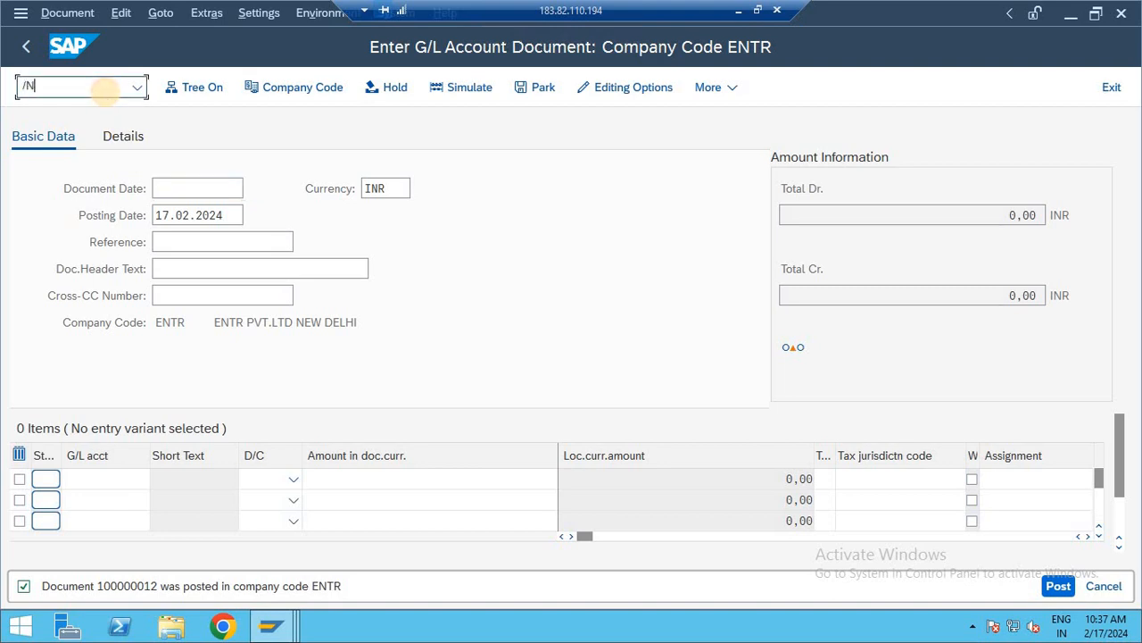
{"action": "key", "text": "Return"}
{"action": "left_click", "coordinate": [272, 632]}
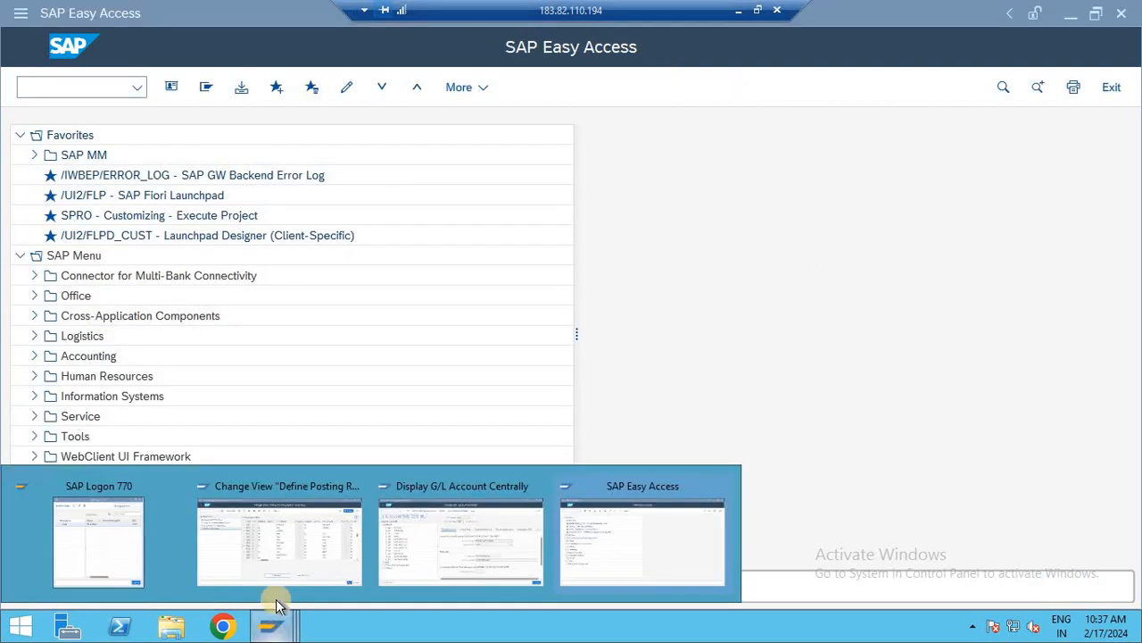
{"action": "left_click", "coordinate": [290, 568]}
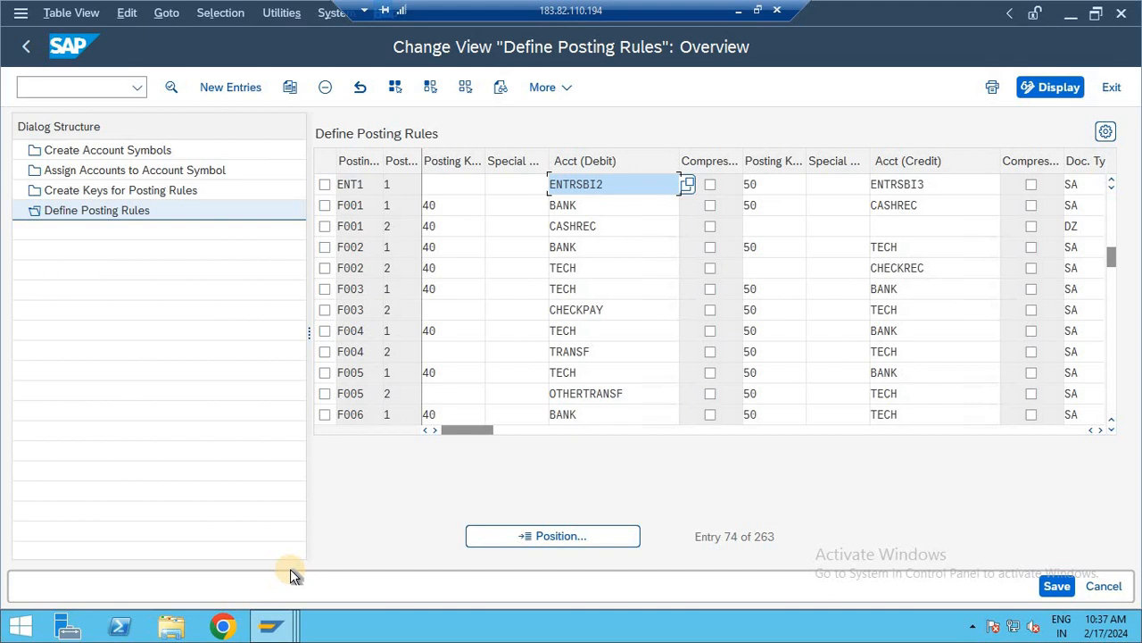
- Start a new posting rule entry, review the available posting types, and leave without choosing one
{"action": "left_click", "coordinate": [230, 87]}
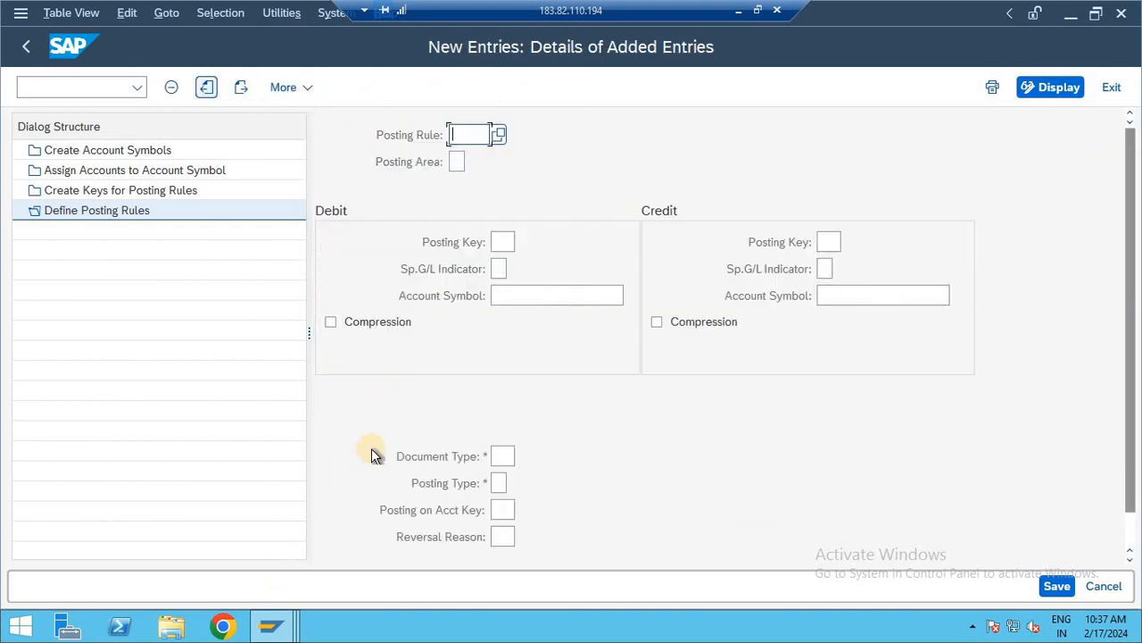
{"action": "left_click", "coordinate": [501, 483]}
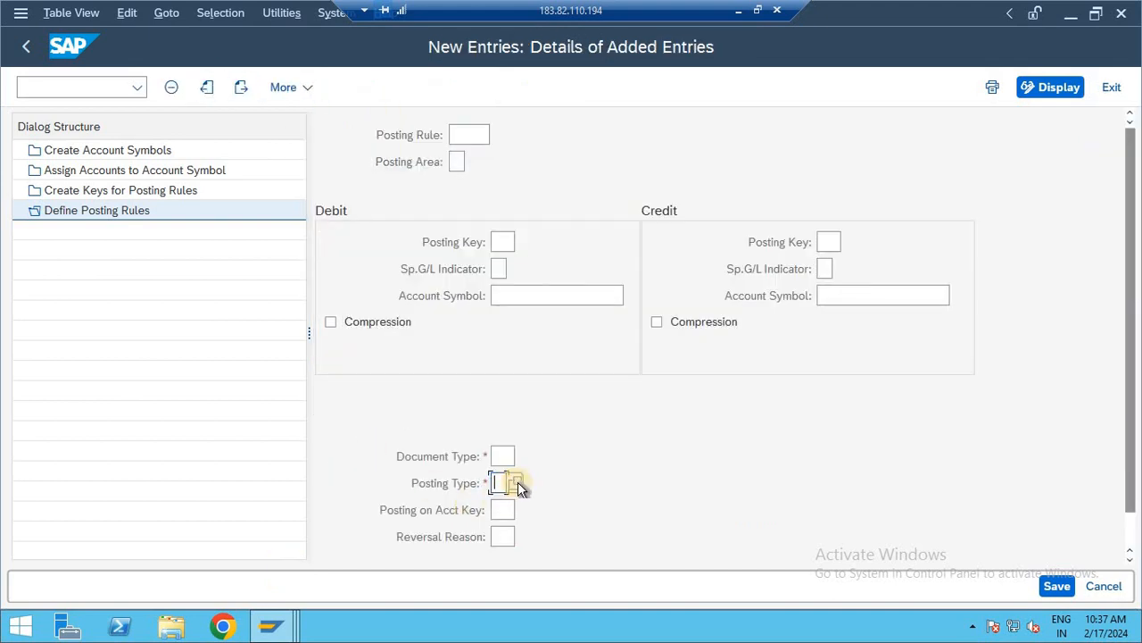
{"action": "left_click", "coordinate": [516, 483]}
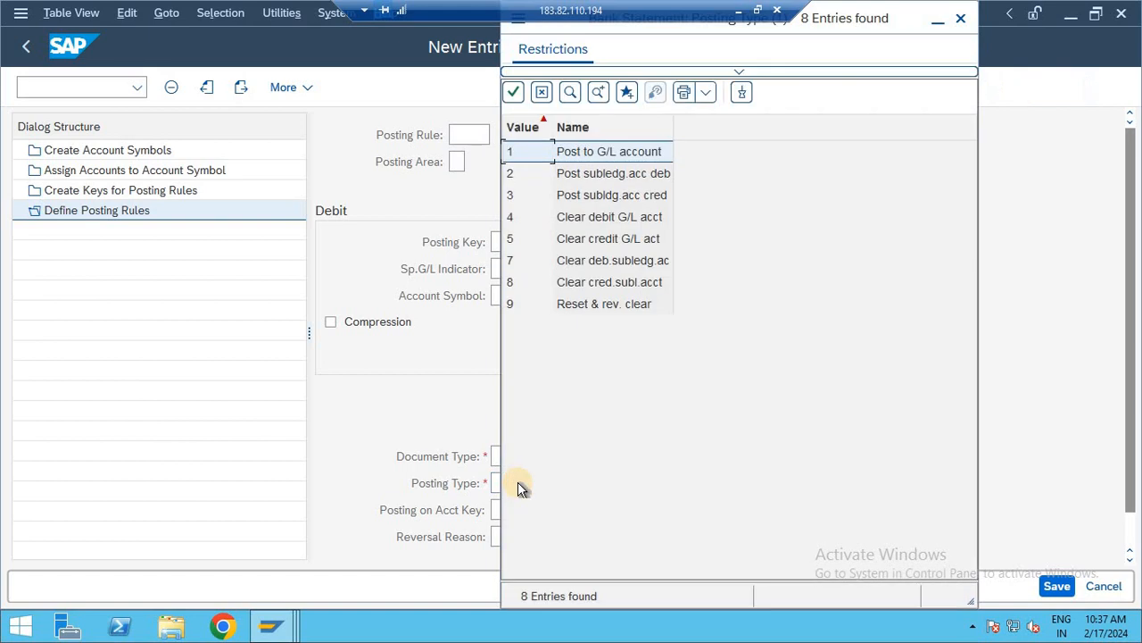
{"action": "left_click", "coordinate": [570, 248]}
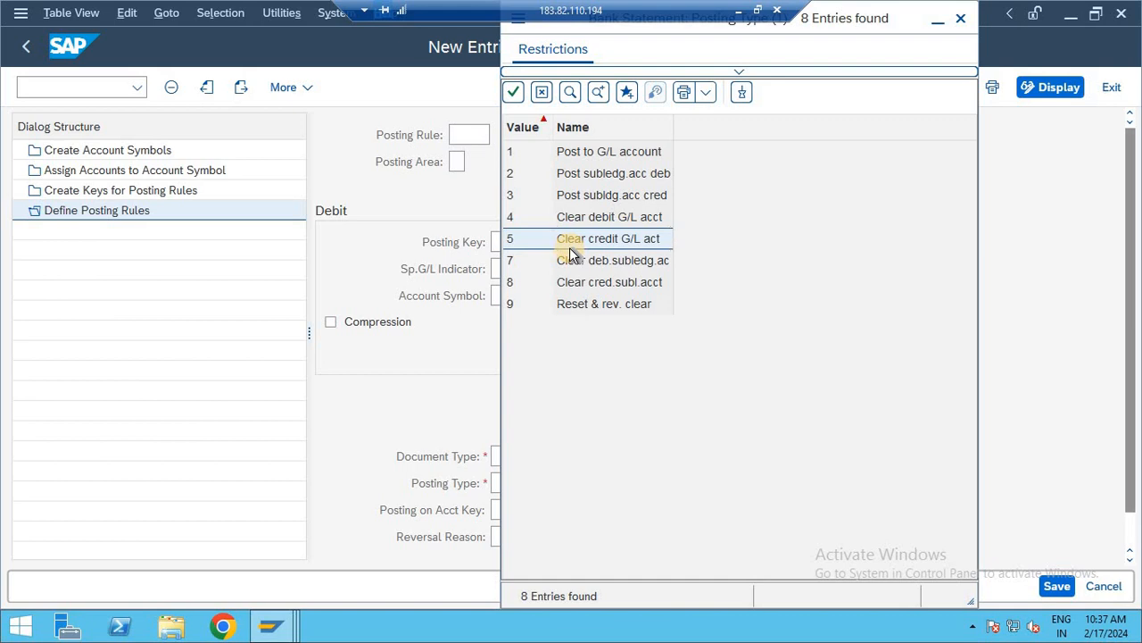
{"action": "key", "text": "Escape"}
{"action": "key", "text": "Escape"}
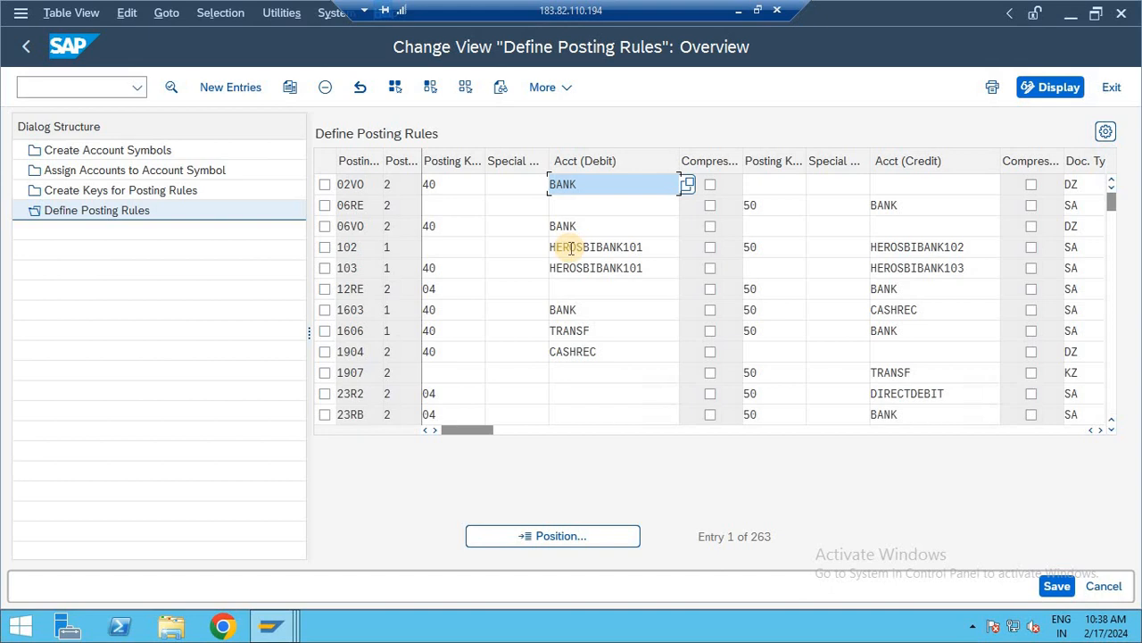
- Open the Create Account Symbols view, then return to the SAP Easy Access screen with /n
{"action": "double_click", "coordinate": [160, 146]}
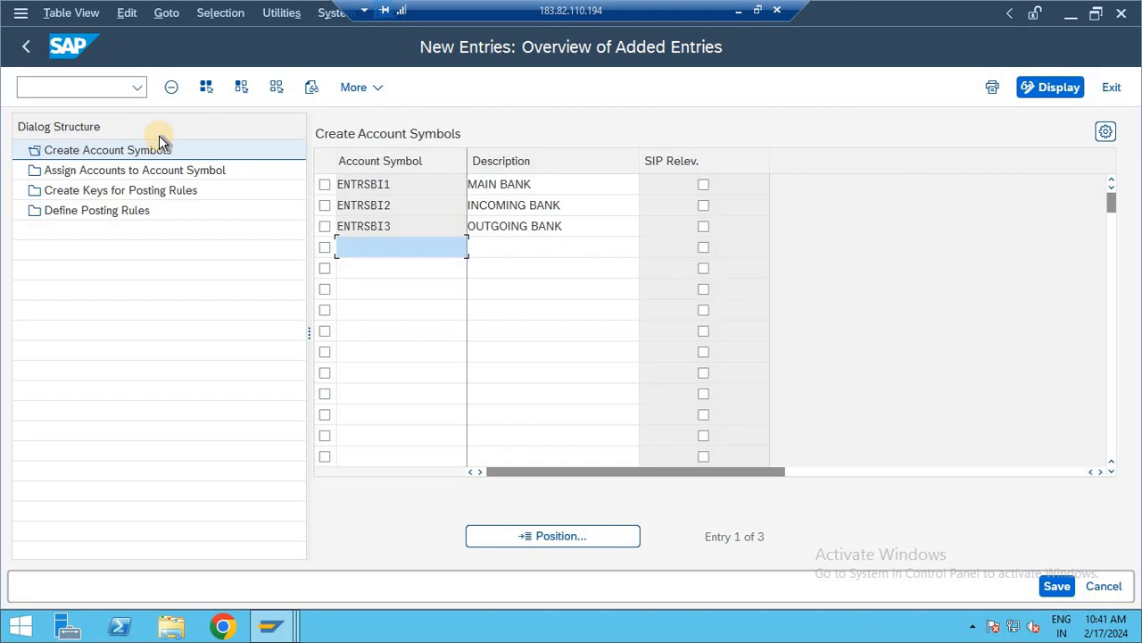
{"action": "left_click", "coordinate": [80, 86]}
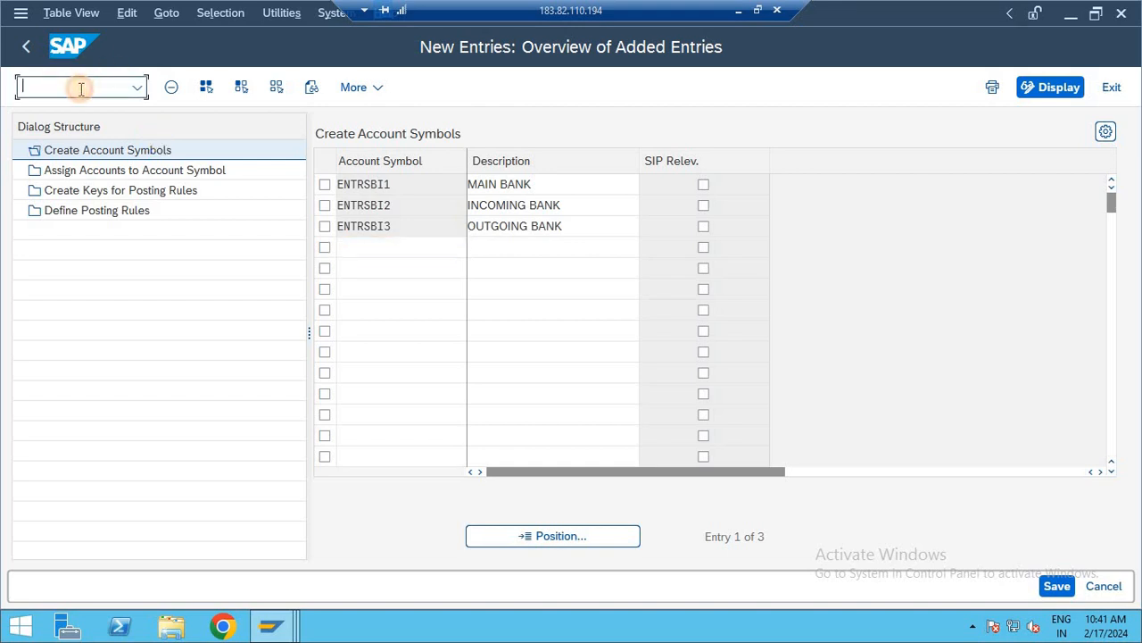
{"action": "type", "text": "/n"}
{"action": "key", "text": "Return"}
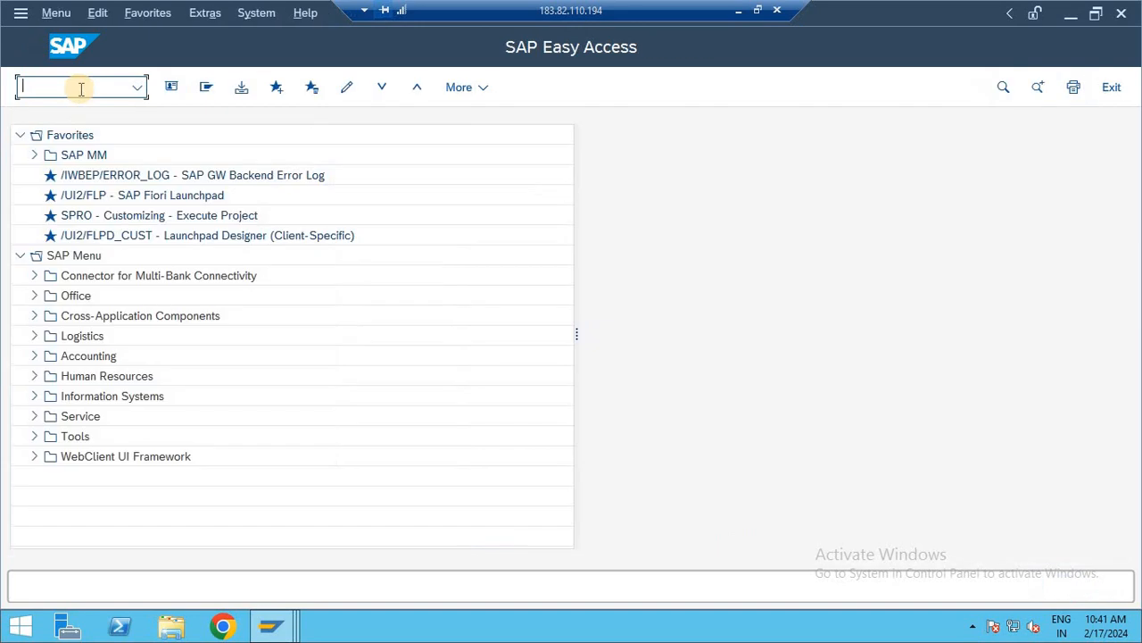
- Open transaction FB50 for G/L document entry and leave it with /n without entering a document
{"action": "type", "text": "FB50"}
{"action": "key", "text": "Return"}
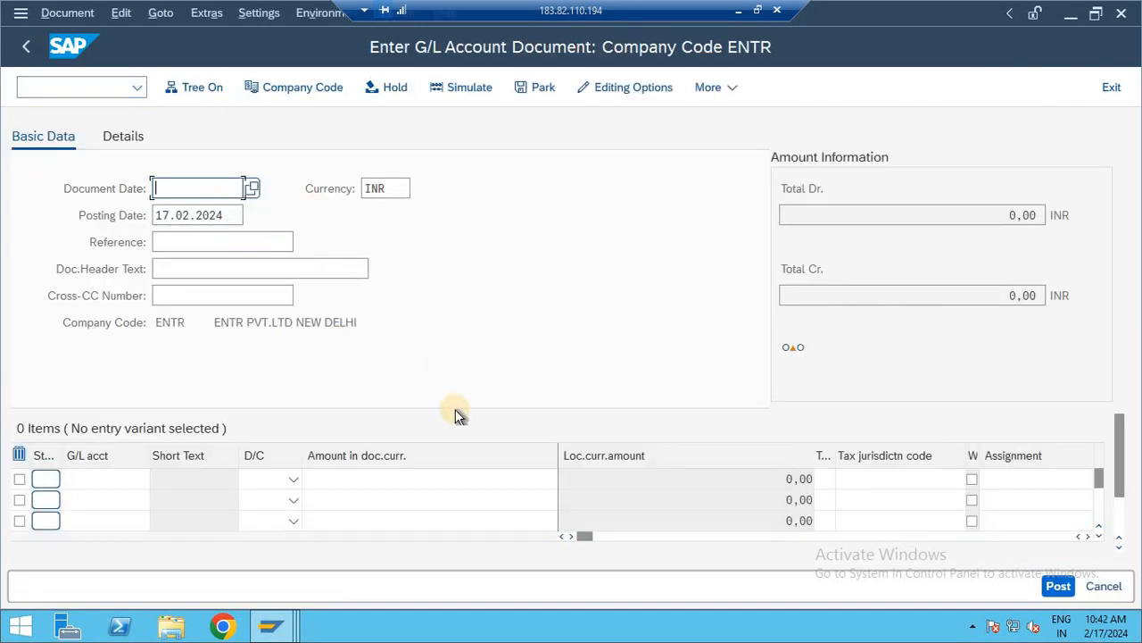
{"action": "left_click", "coordinate": [67, 84]}
{"action": "type", "text": "/n"}
{"action": "key", "text": "Return"}
- Open transaction FS00 to view the central G/L account maintenance for company code ENTR
{"action": "type", "text": "F"}
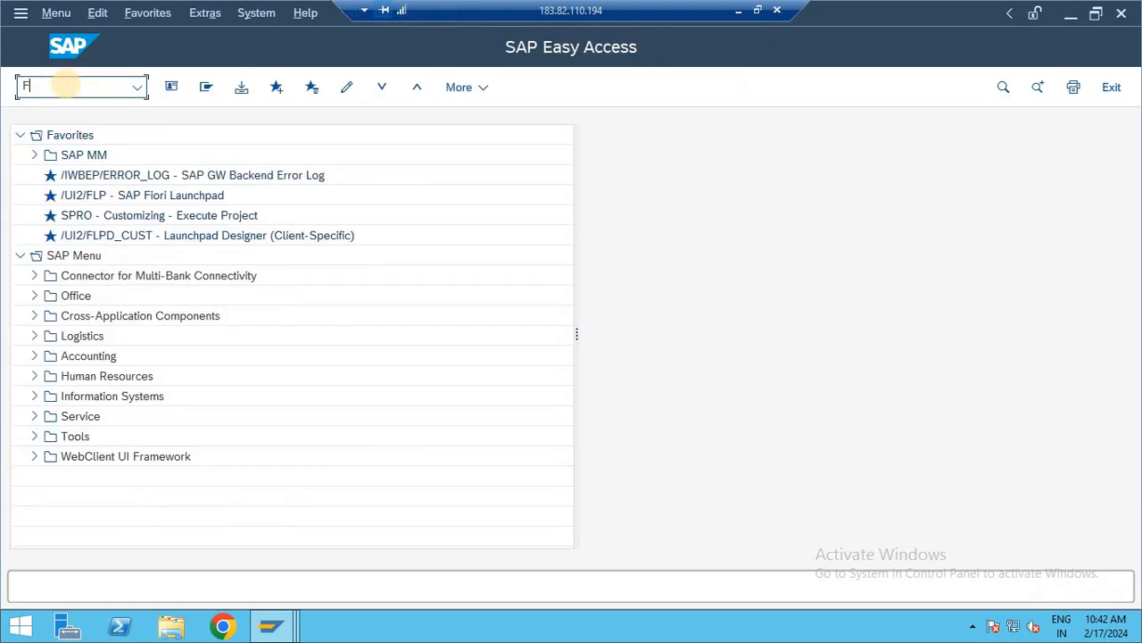
{"action": "type", "text": "S0"}
{"action": "key", "text": "Return"}
{"action": "type", "text": "FS00"}
{"action": "key", "text": "Return"}
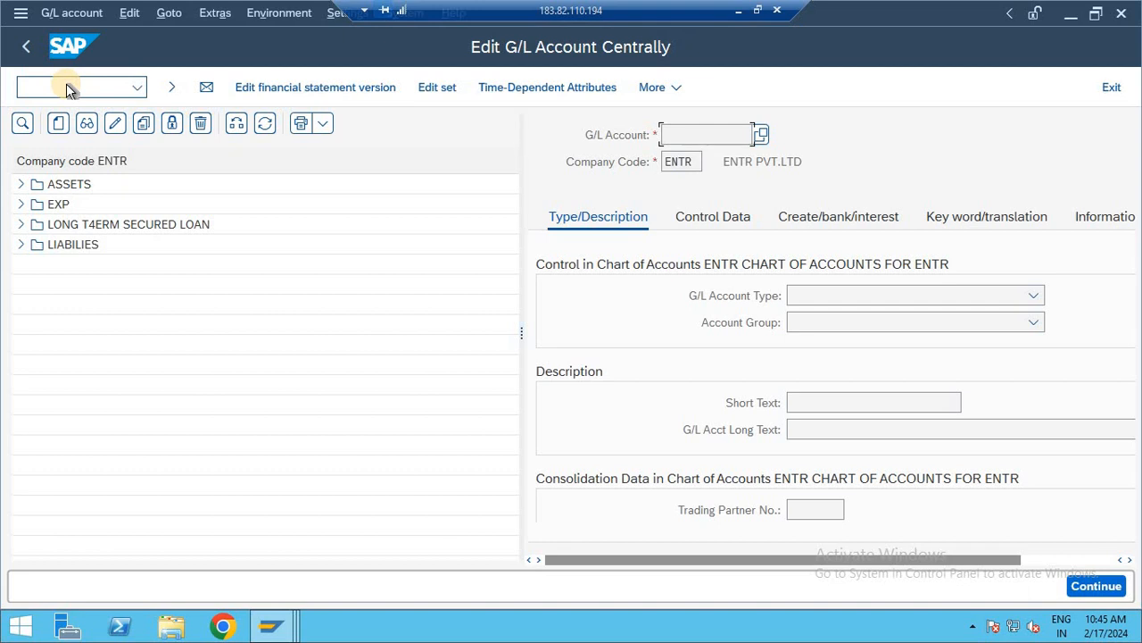
- Exit the G/L account maintenance with /n and switch from the remote desktop to the Google Meet window in Chrome
{"action": "left_click", "coordinate": [75, 95]}
{"action": "type", "text": "/"}
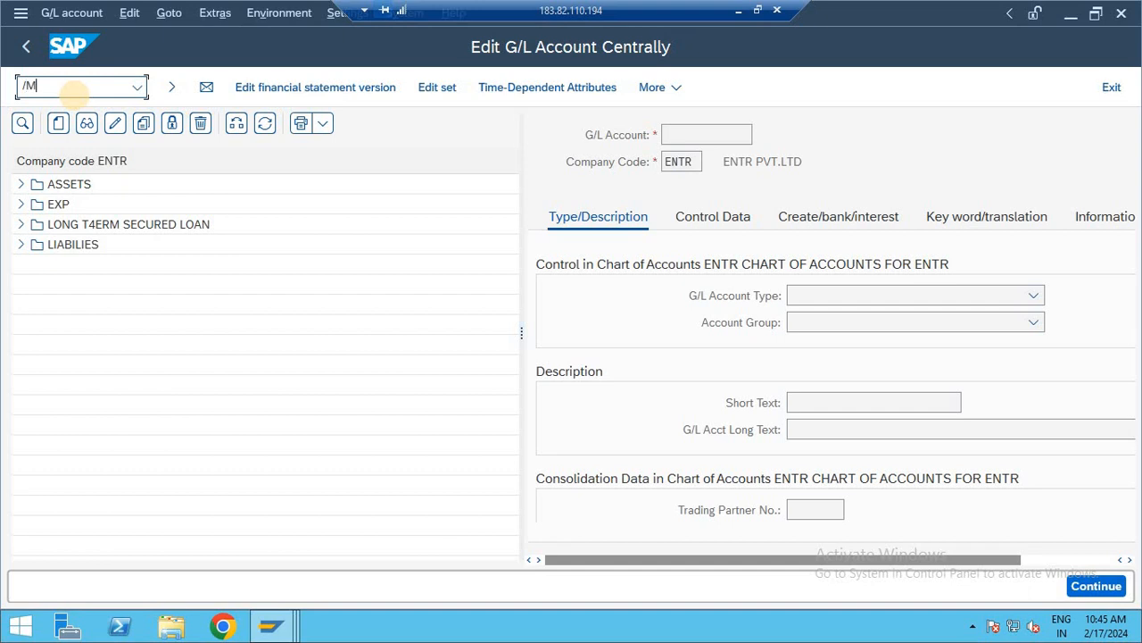
{"action": "type", "text": "n"}
{"action": "key", "text": "Return"}
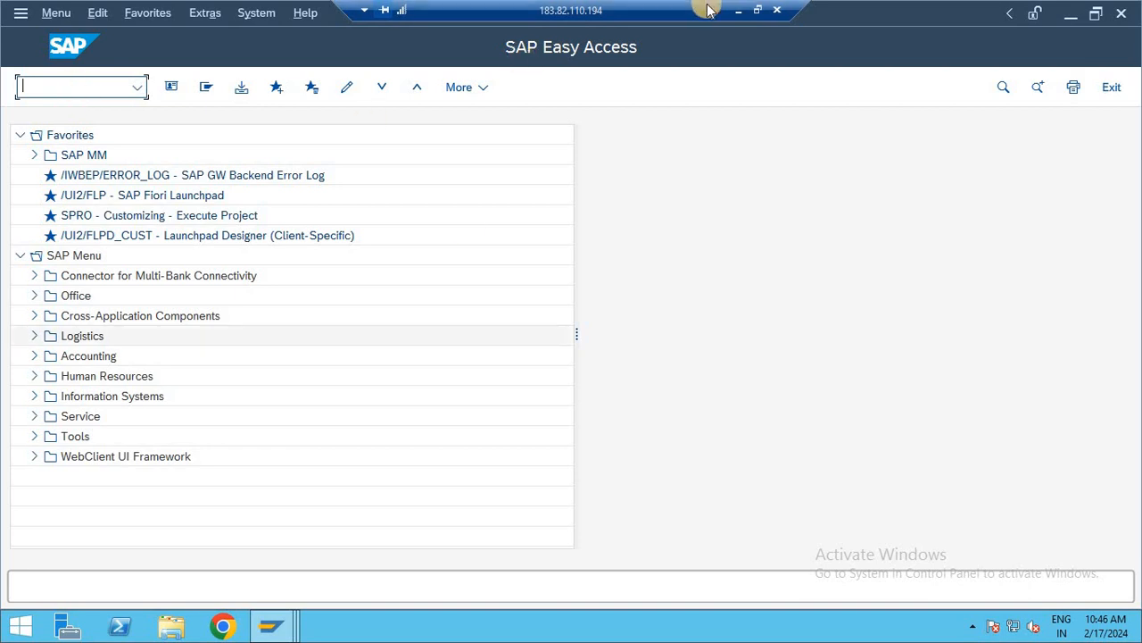
{"action": "left_click", "coordinate": [738, 10]}
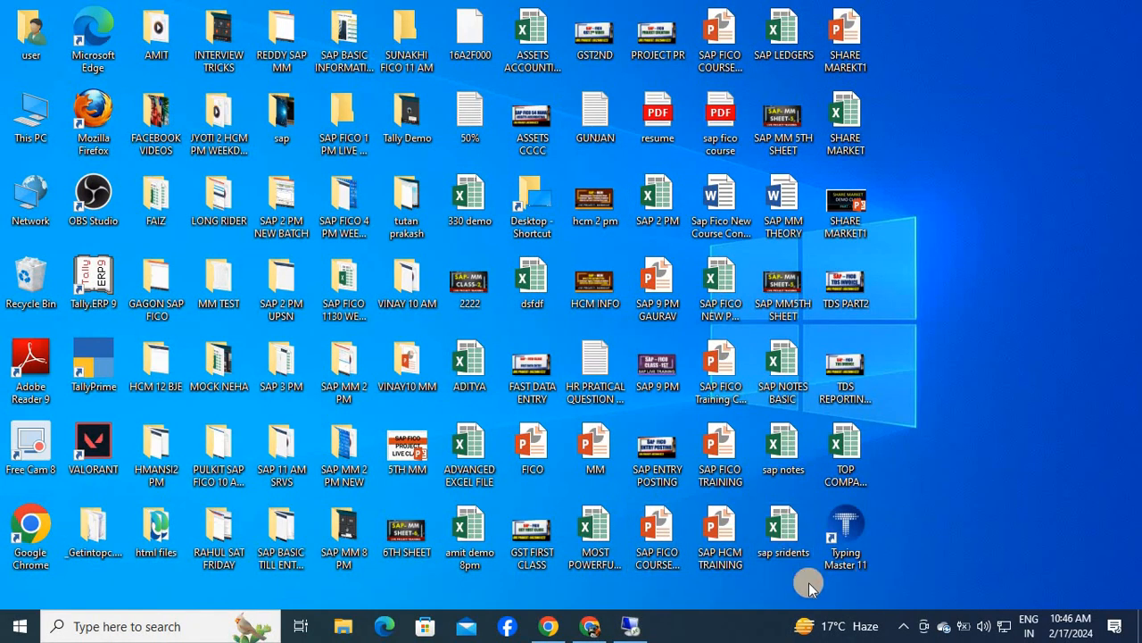
{"action": "left_click", "coordinate": [590, 625]}
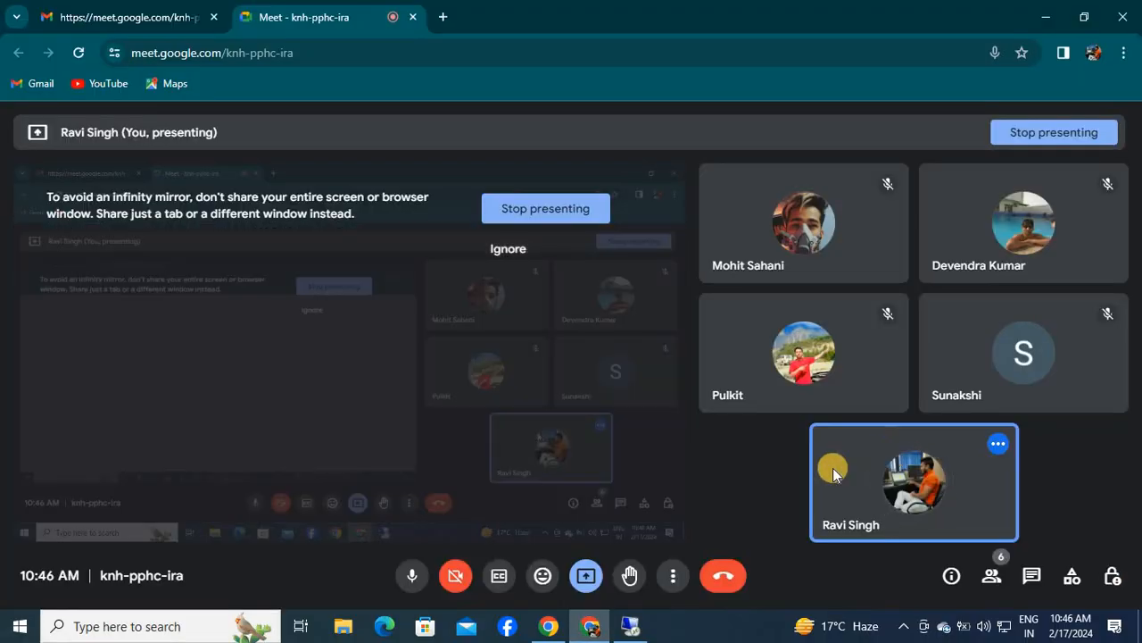